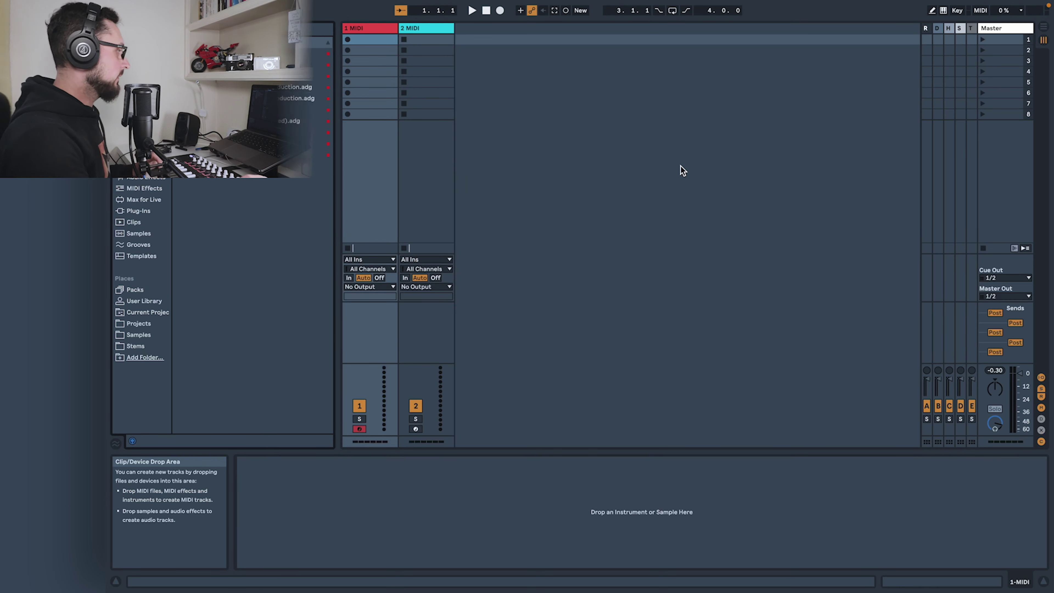
Load Wavetable from the Instruments browser onto the first MIDI track.
drag(226, 53, 359, 34)
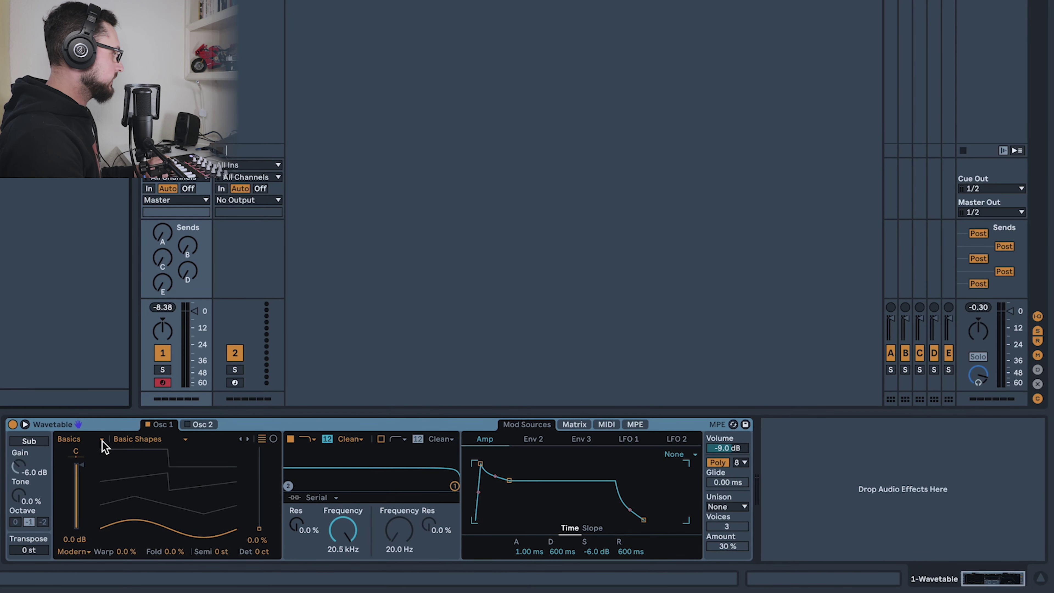
Set oscillator 1 to the Saw Dual 1 wavetable at 47% position.
click(148, 440)
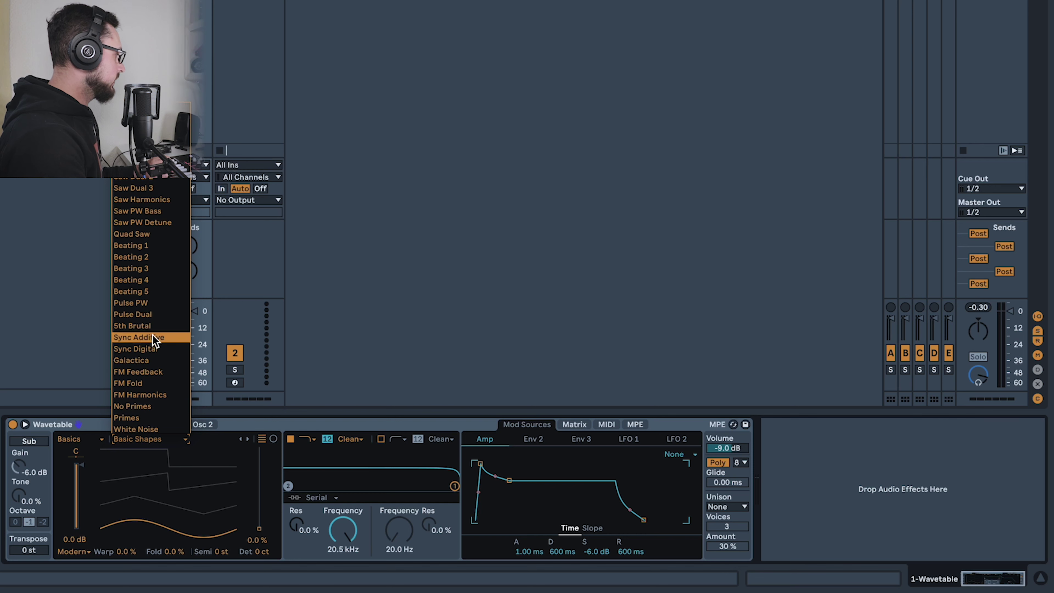
click(174, 165)
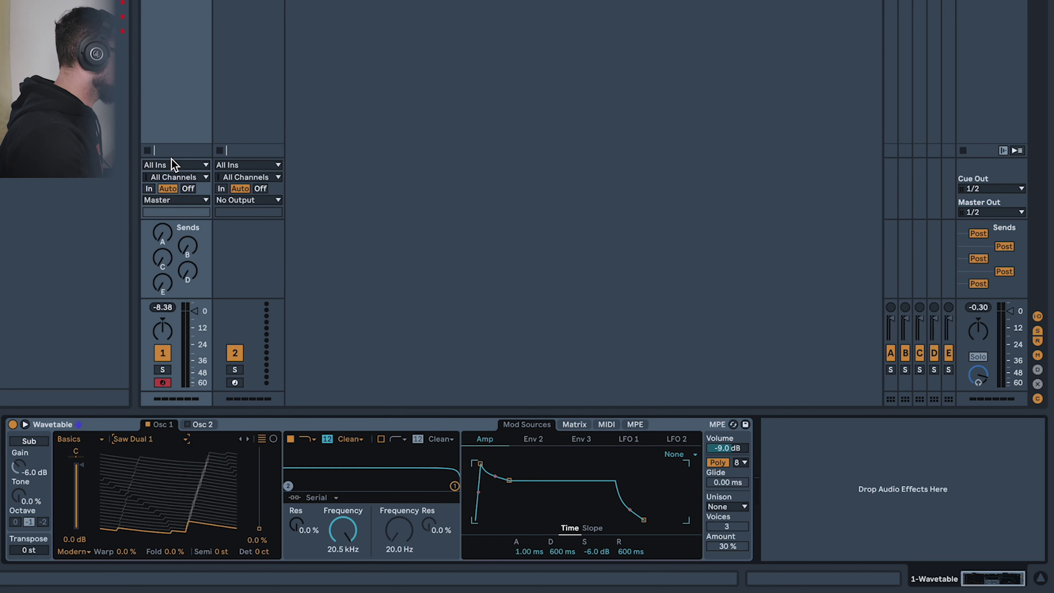
drag(192, 532, 126, 448)
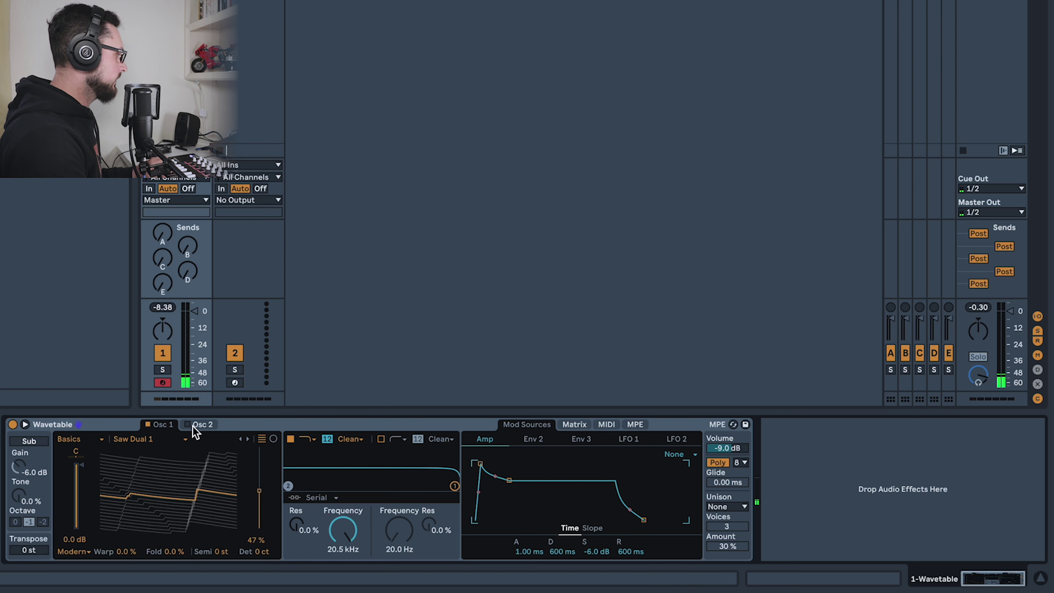
Set oscillator 2 to the Quad Saw wavetable at 66% position.
click(202, 424)
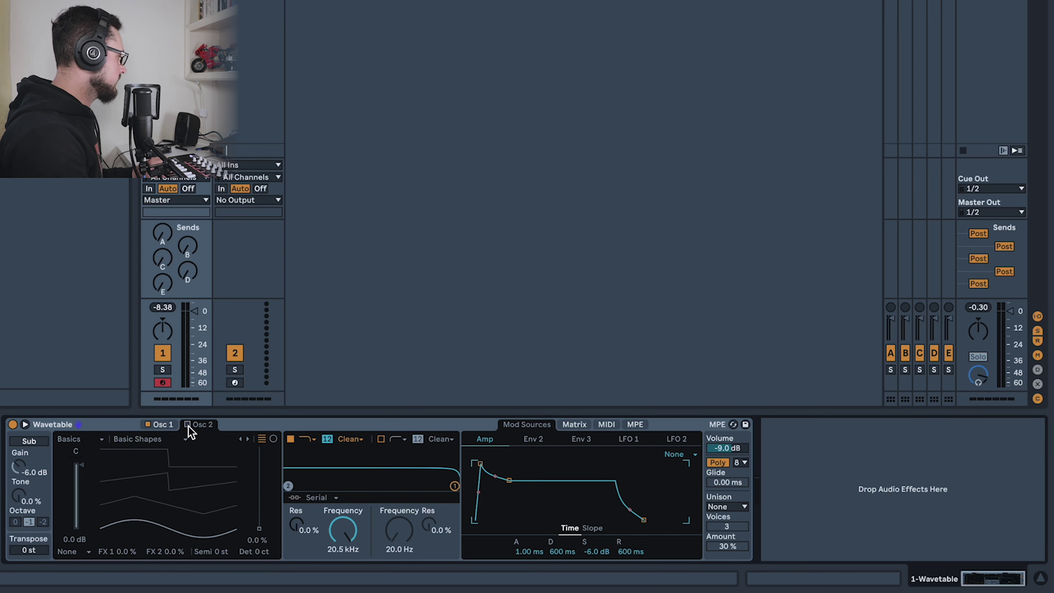
click(159, 439)
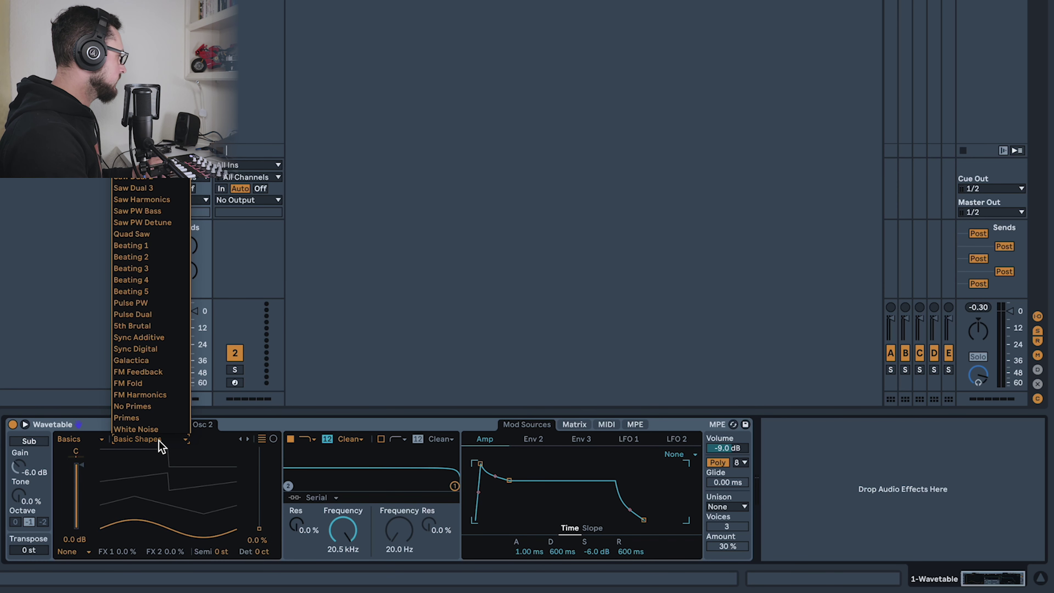
click(166, 234)
drag(224, 517, 224, 477)
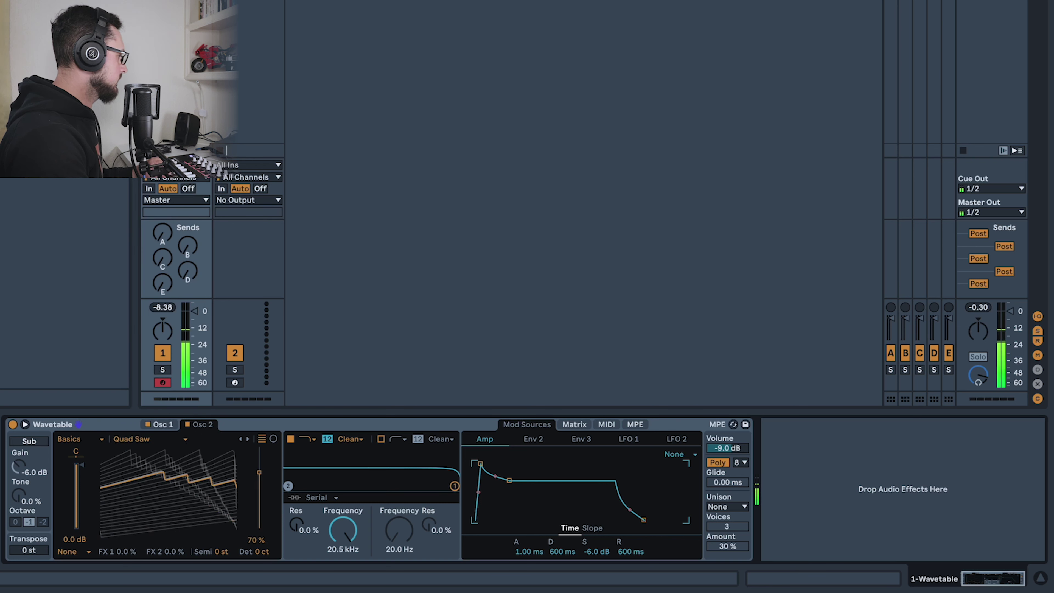
drag(108, 473, 108, 477)
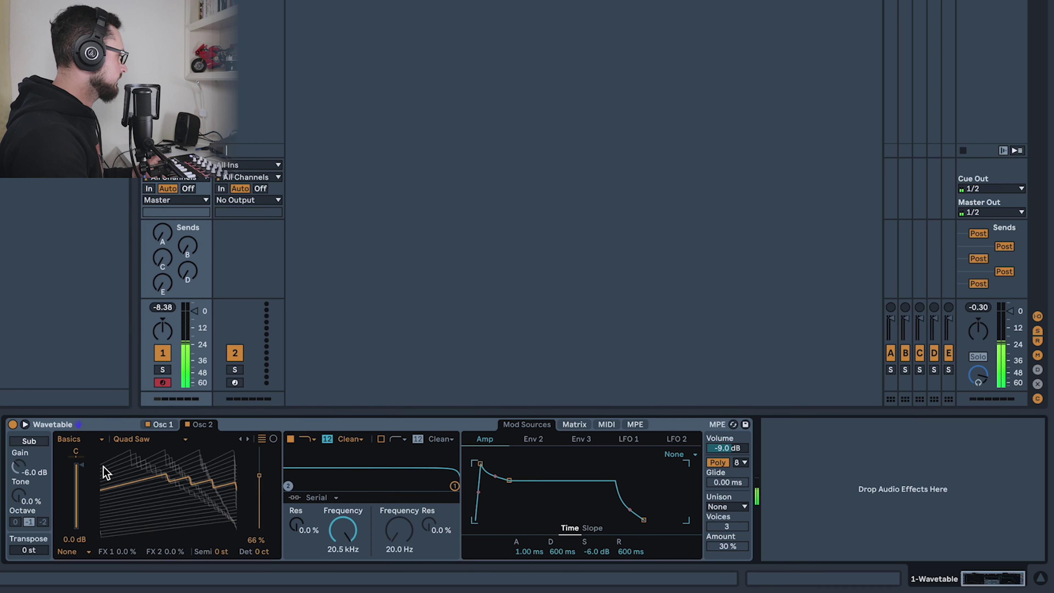
Enable the sub oscillator and switch oscillator 2 off.
click(157, 424)
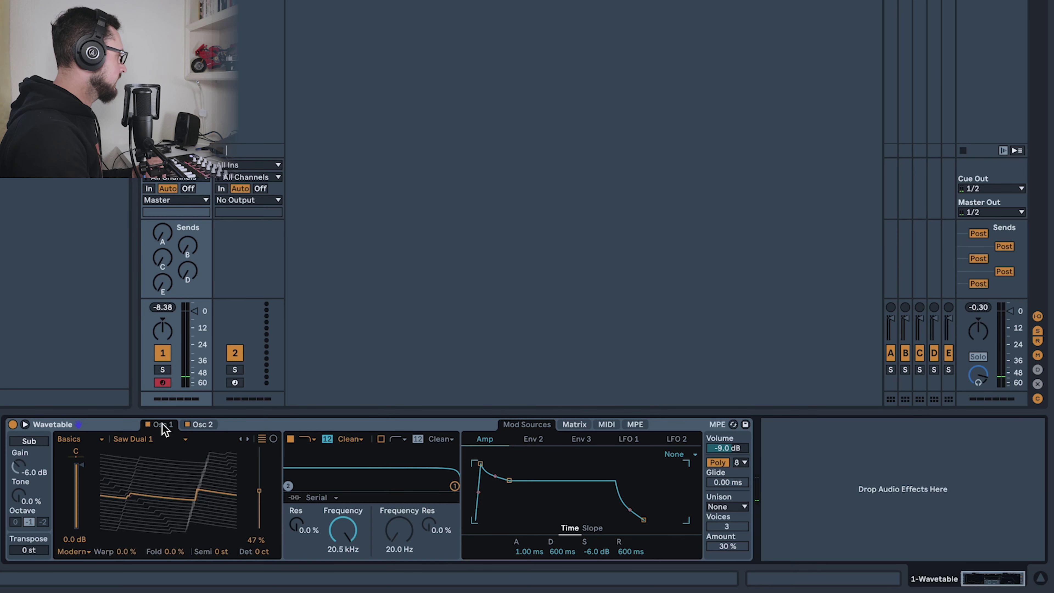
click(33, 440)
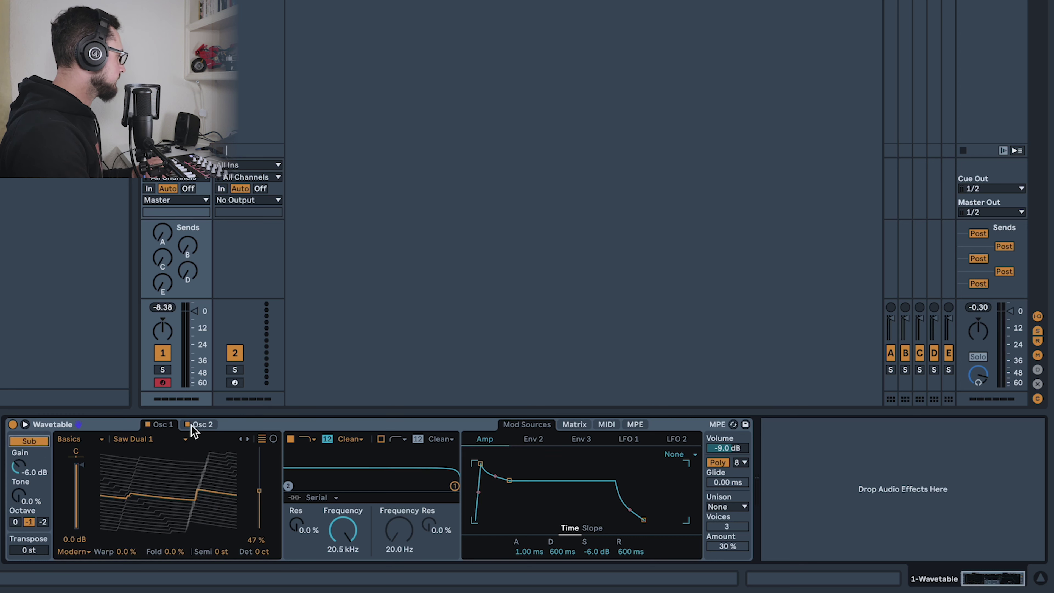
click(187, 423)
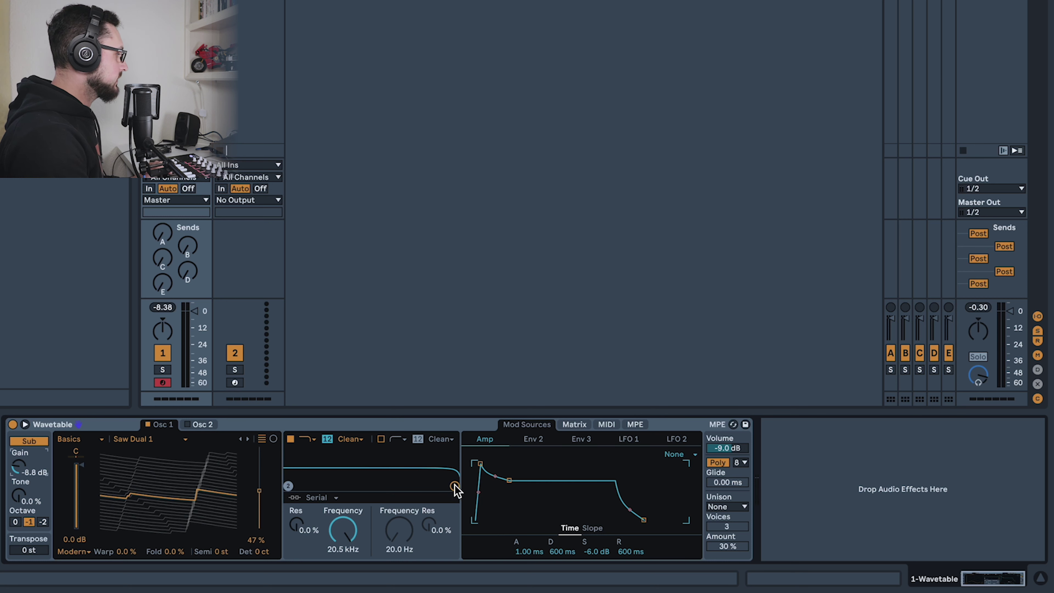
Drop filter 1 to about 630 Hz with 55% resonance and use Split routing.
drag(454, 487, 371, 469)
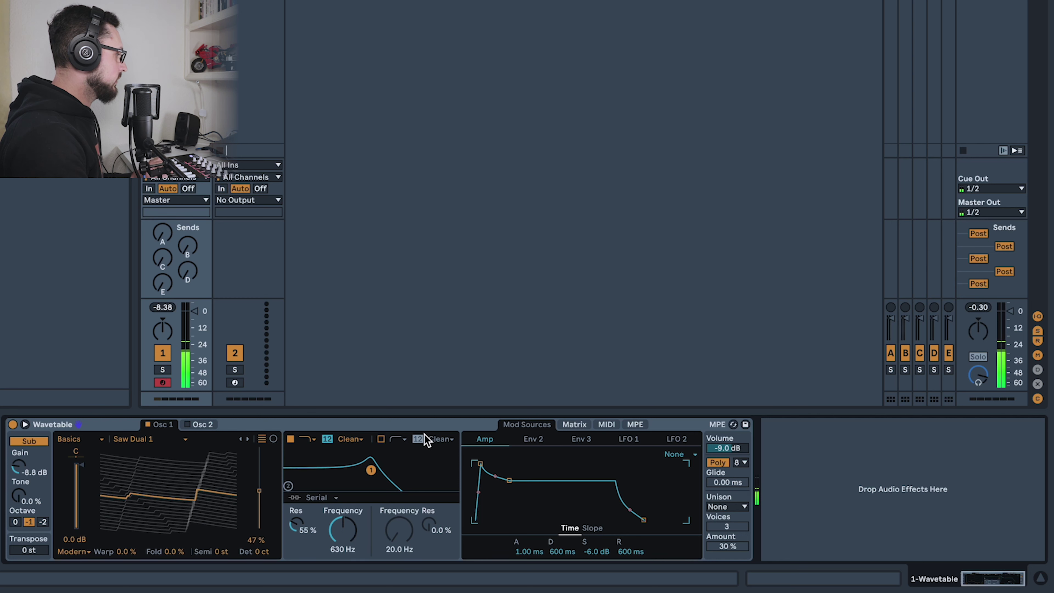
click(313, 498)
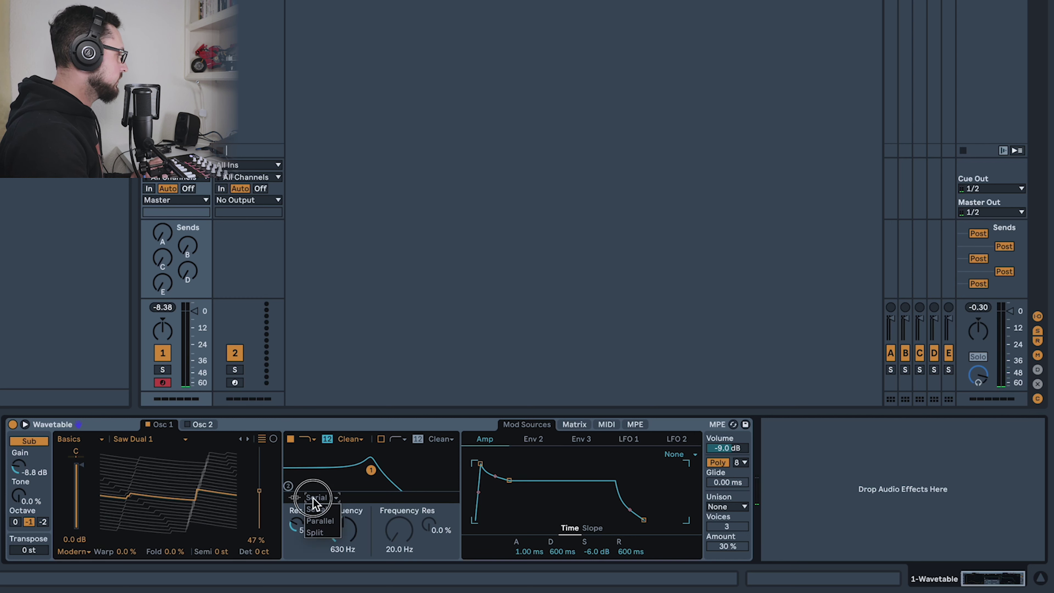
click(323, 532)
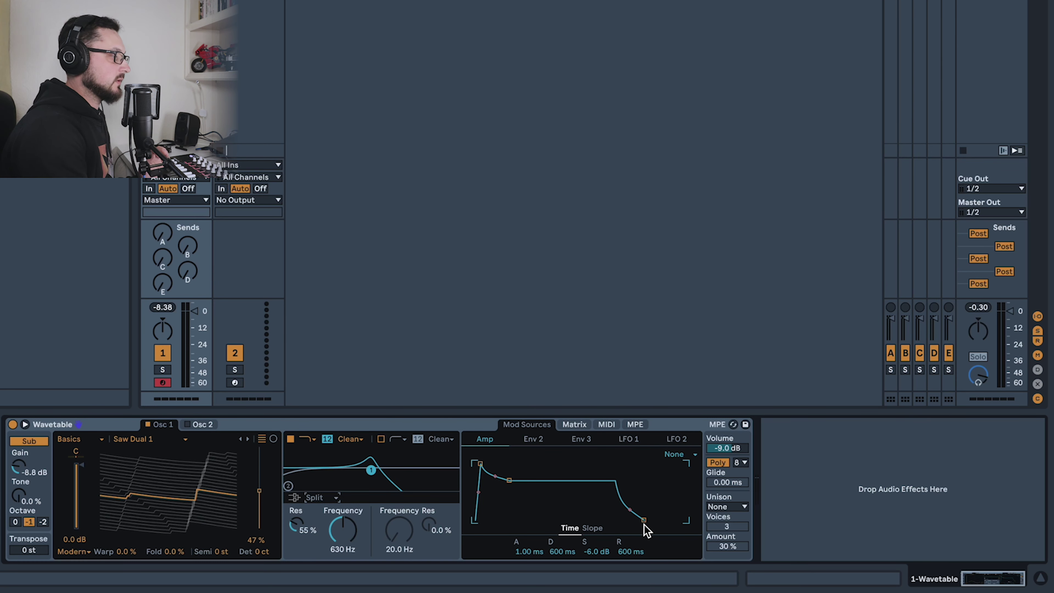
Shape the amp envelope to 3.16 s attack, 5.63 s decay, -12 dB sustain, 20 s release.
drag(643, 520, 683, 520)
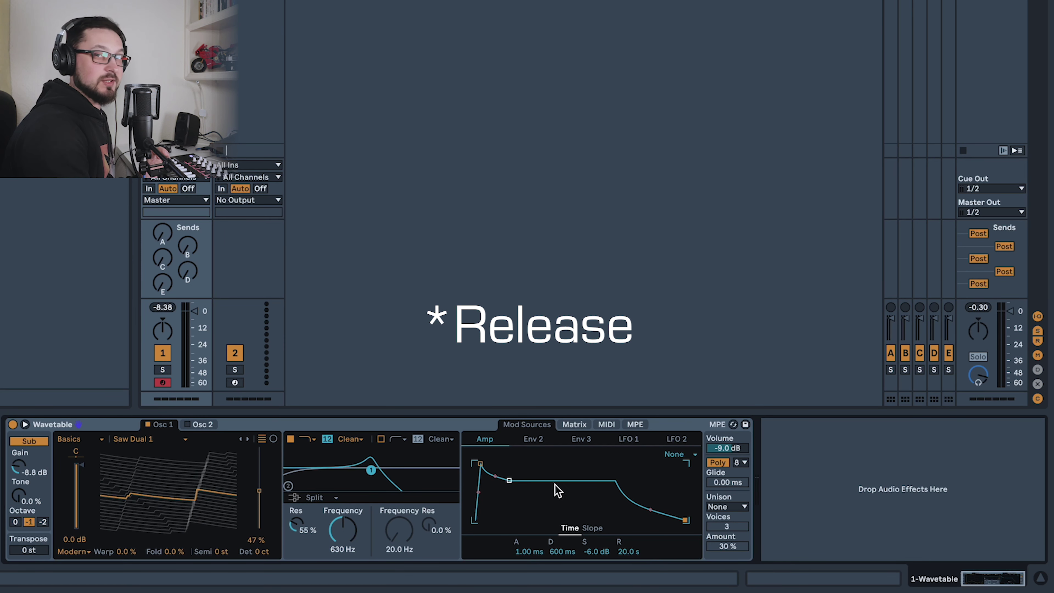
drag(479, 463, 498, 498)
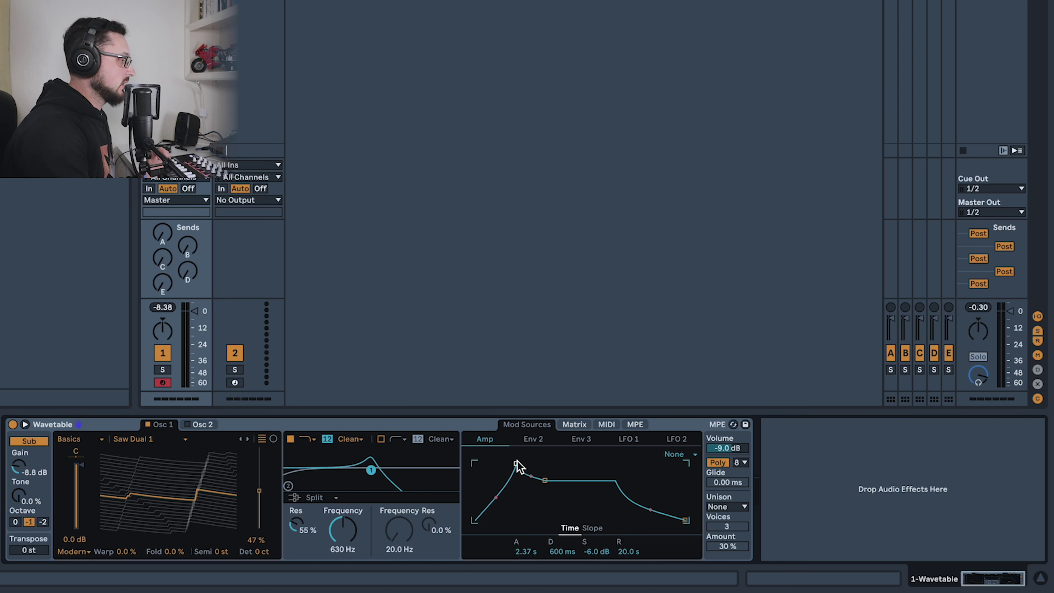
drag(516, 463, 570, 491)
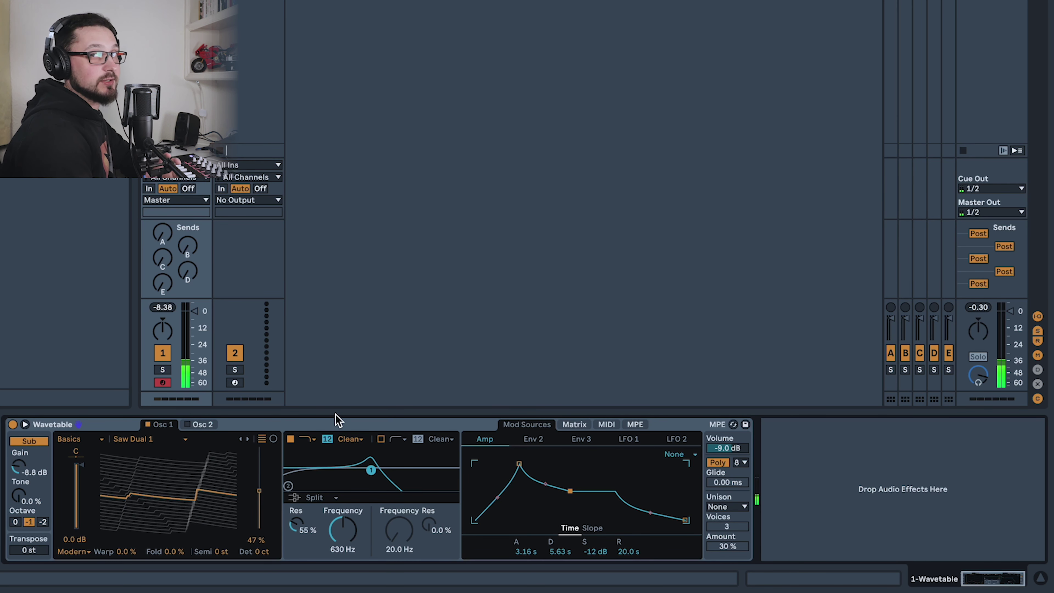
Turn oscillator 2 back on and bring up Env 2 for editing.
click(188, 424)
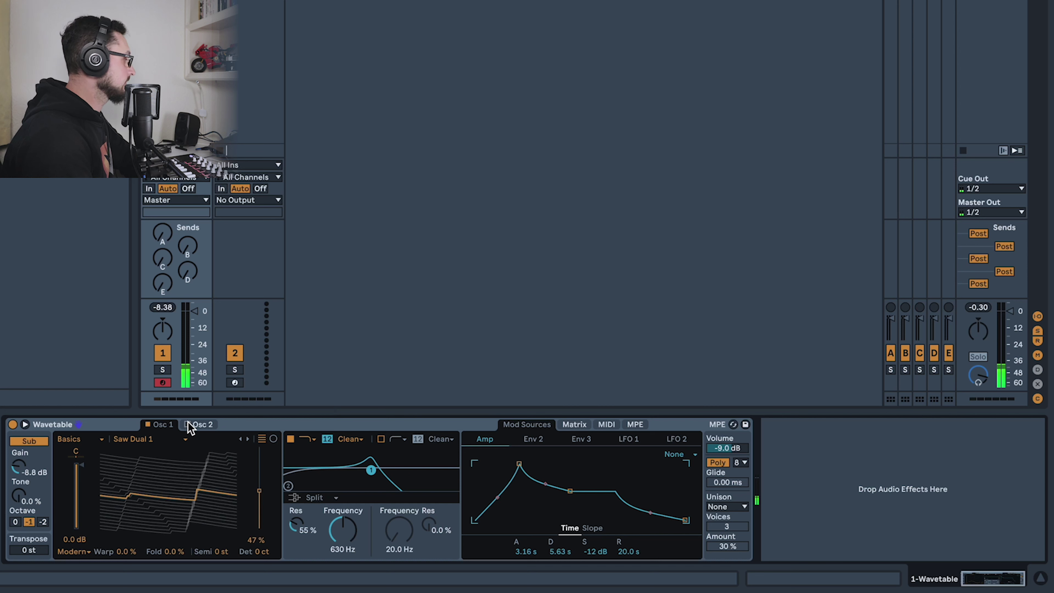
click(204, 425)
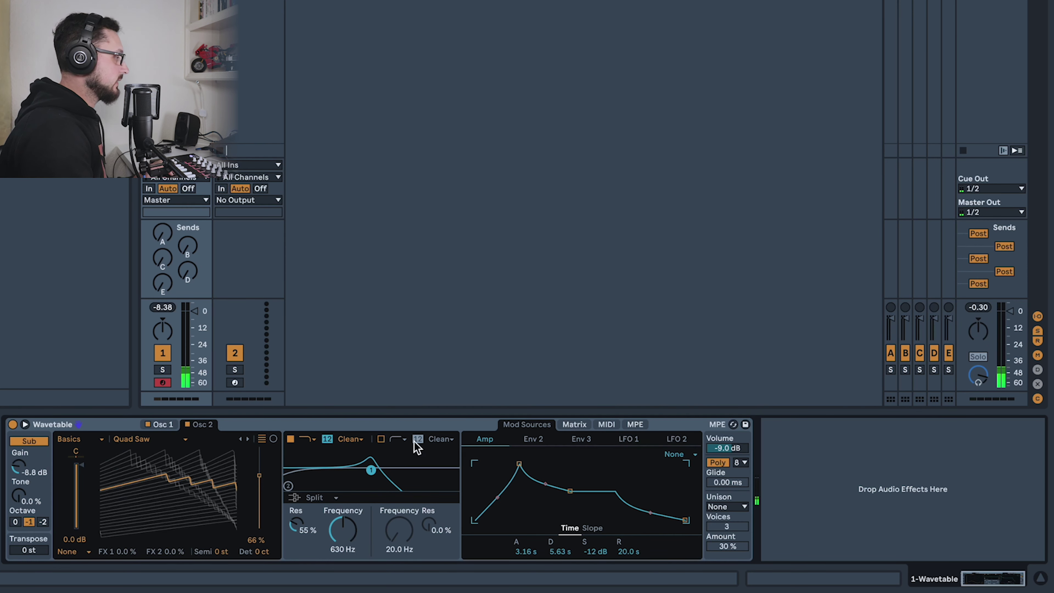
click(535, 439)
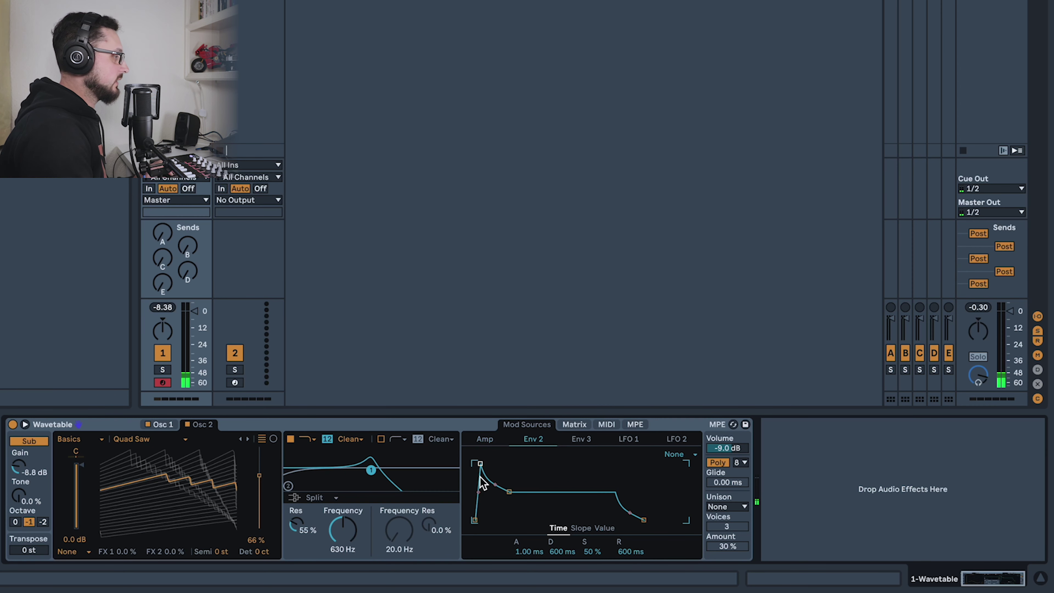
Set Env 2 to 7.50 s attack, 2.95 s decay, 46% sustain and 20 s release.
drag(481, 464, 534, 464)
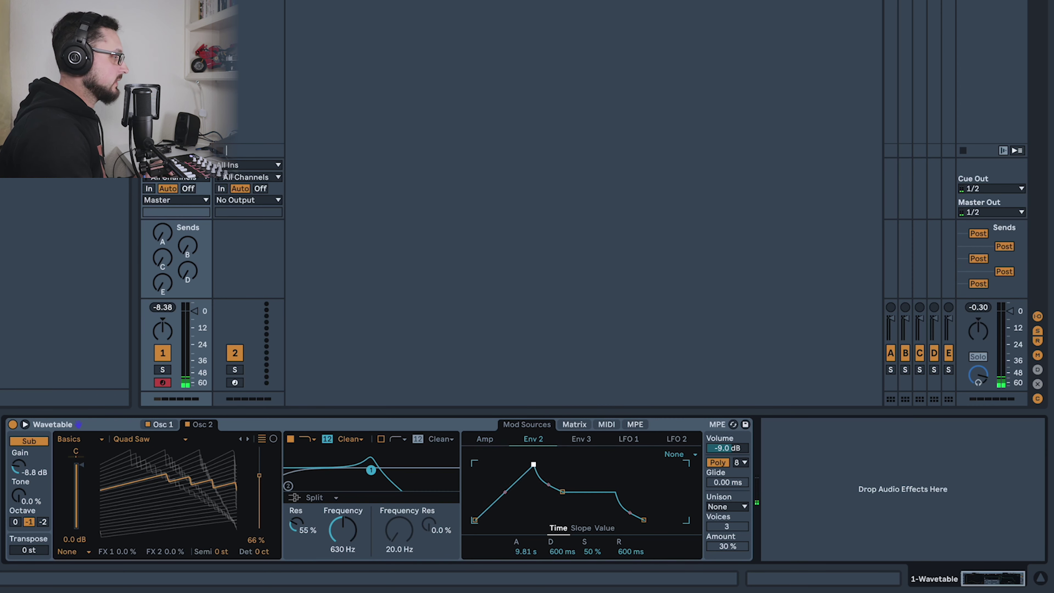
drag(513, 498, 573, 500)
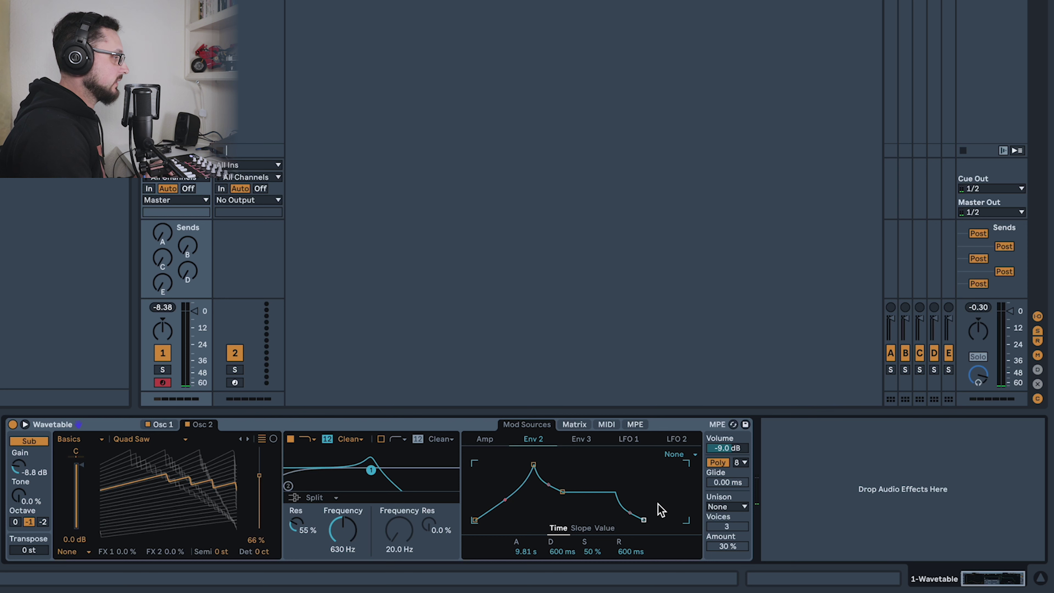
drag(644, 520, 686, 519)
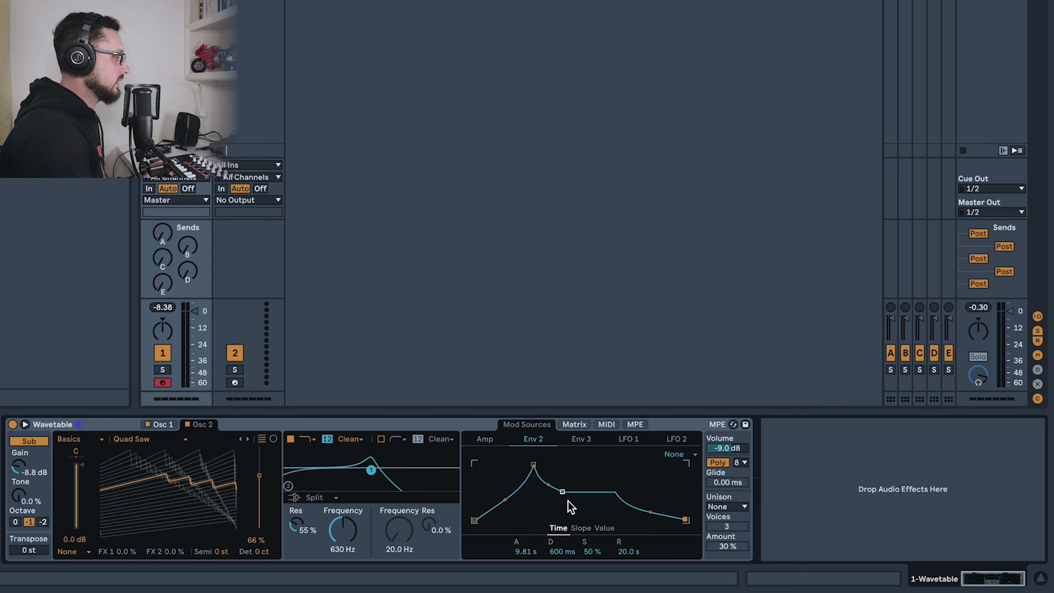
drag(562, 492, 567, 495)
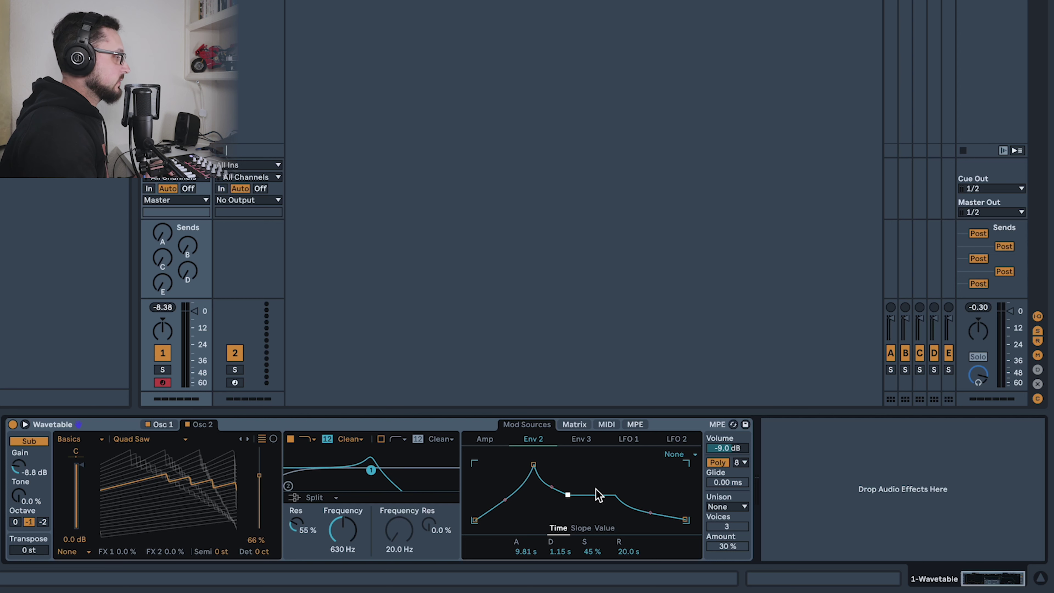
drag(570, 498, 577, 497)
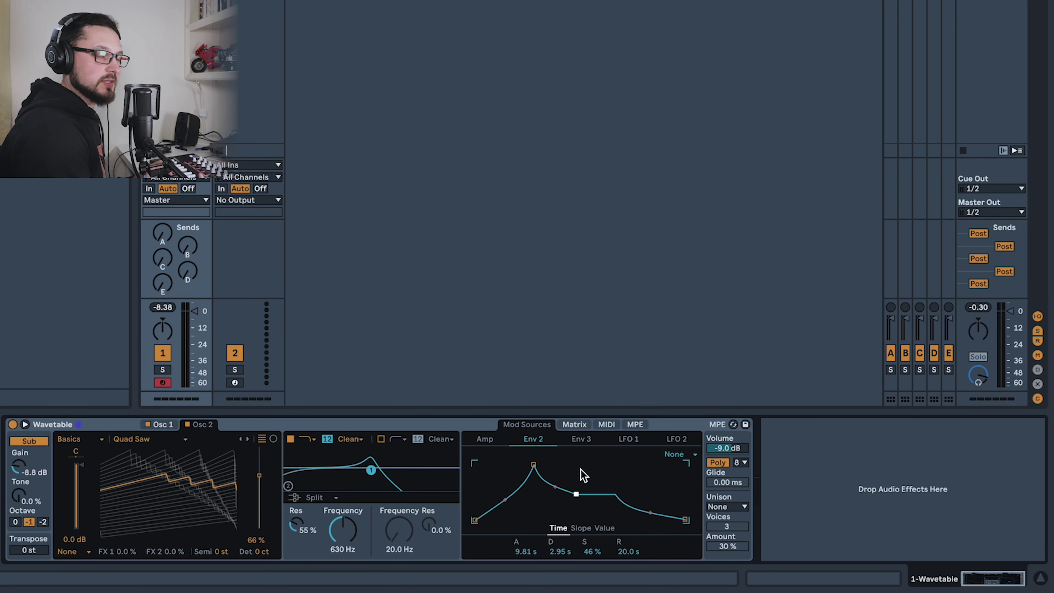
drag(533, 463, 529, 465)
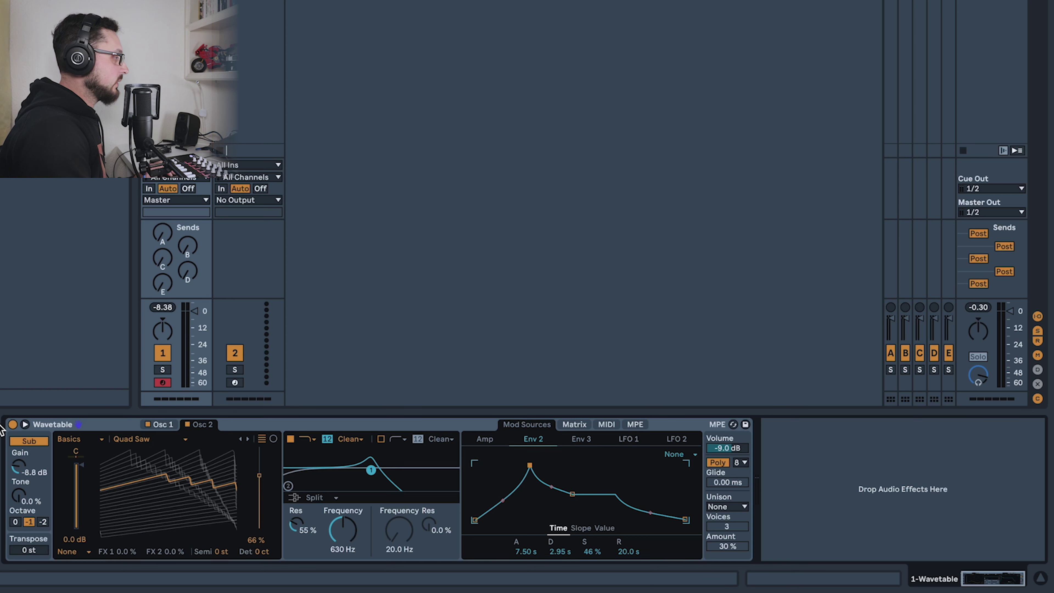
click(25, 423)
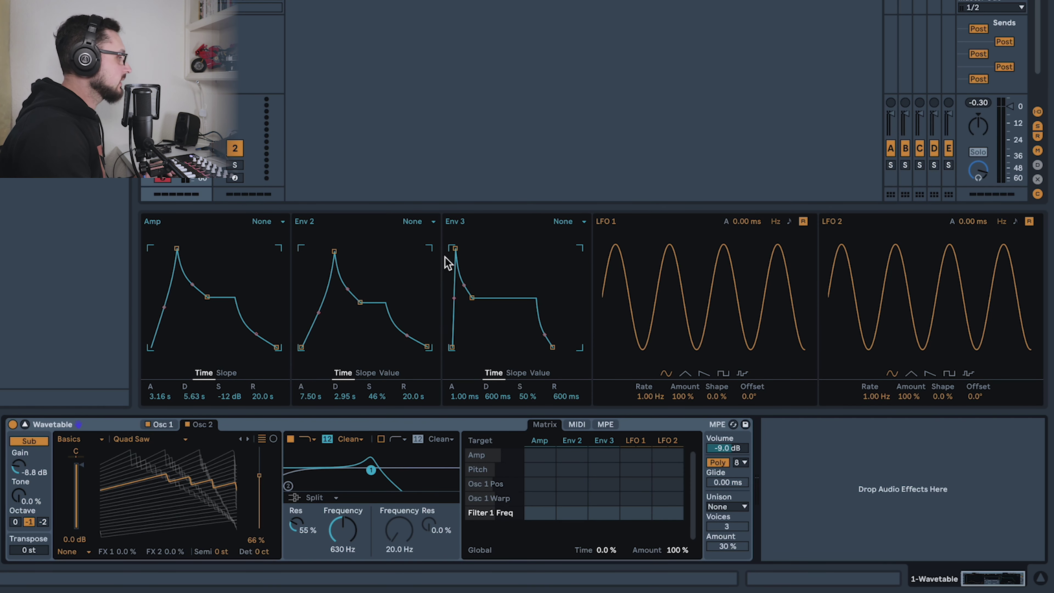
Slow LFO 1 to 0.11 Hz and LFO 2 to 0.04 Hz, modulating Osc 1 position by 23 and -16.
drag(659, 394, 659, 434)
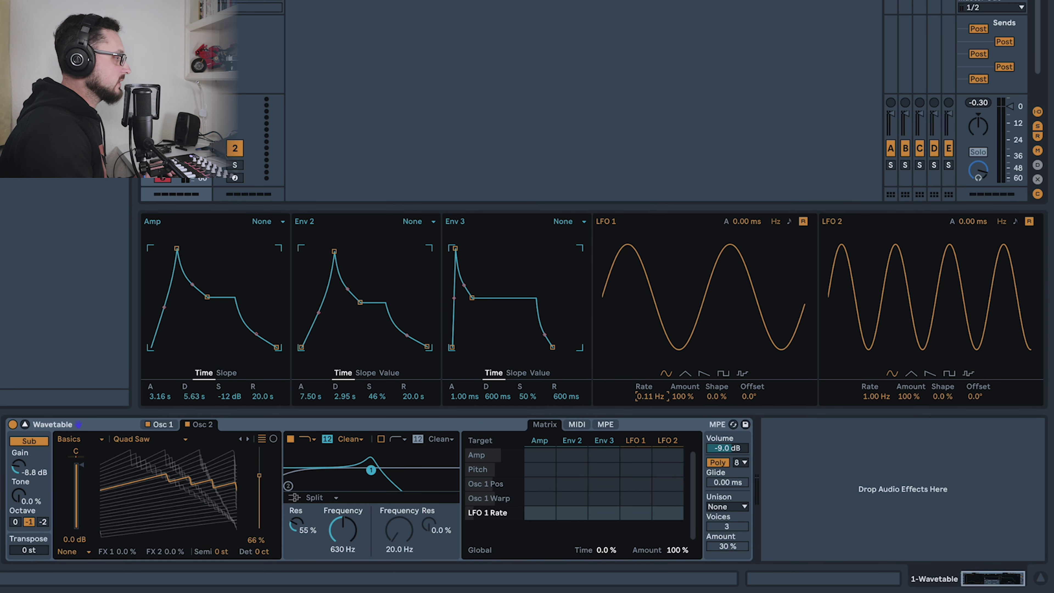
drag(883, 398, 883, 429)
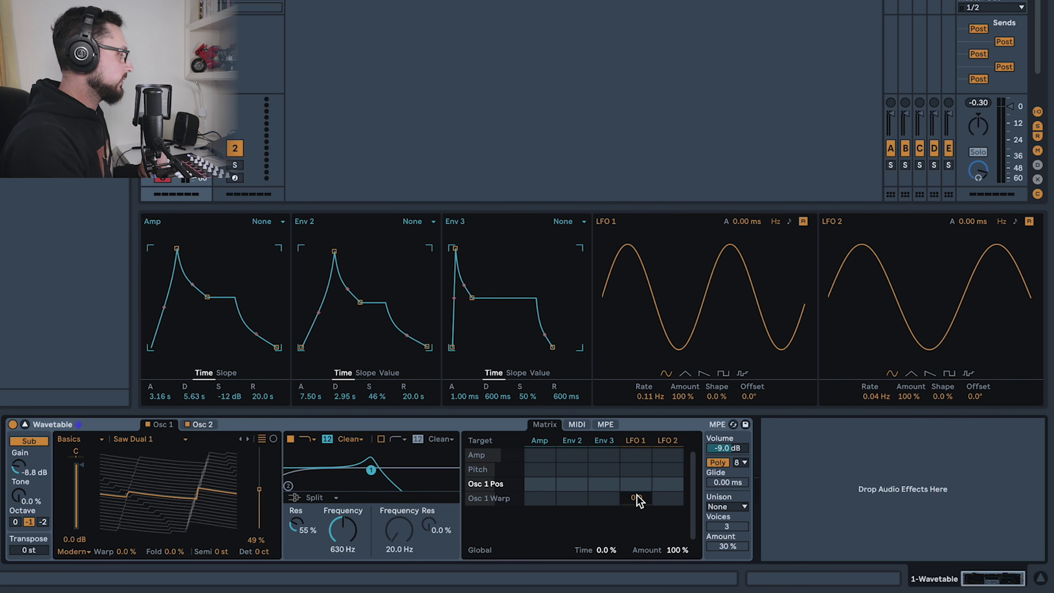
click(636, 484)
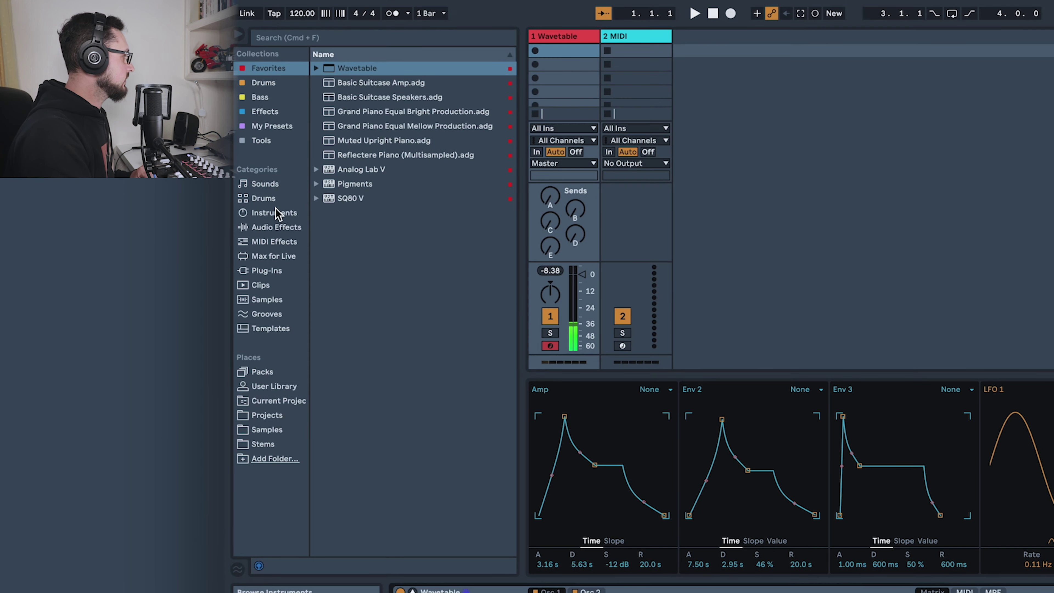
Add a Limiter after Wavetable with its ceiling at -1.00 dB.
click(274, 228)
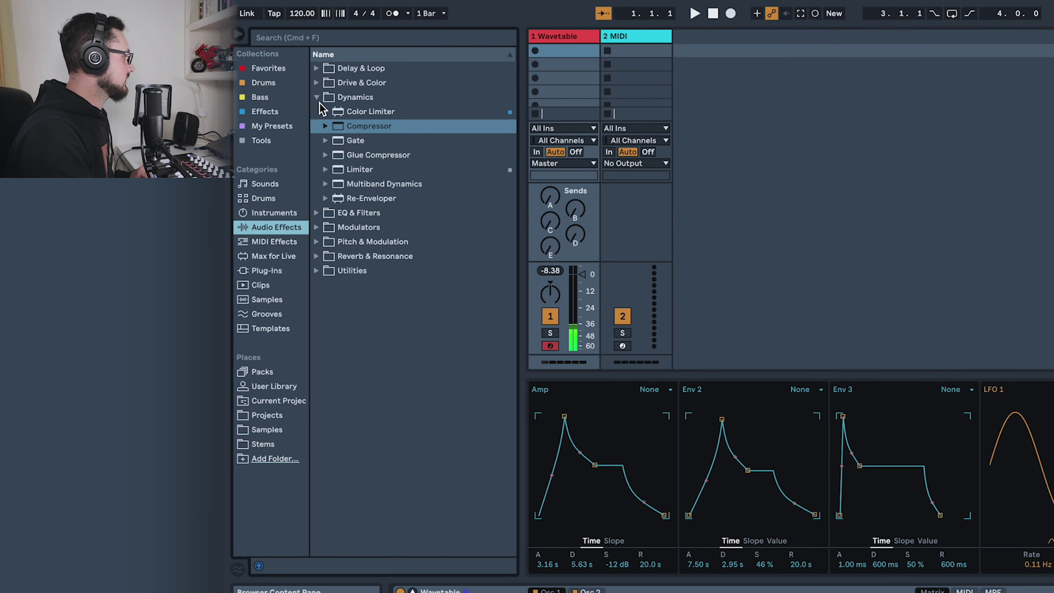
double_click(343, 171)
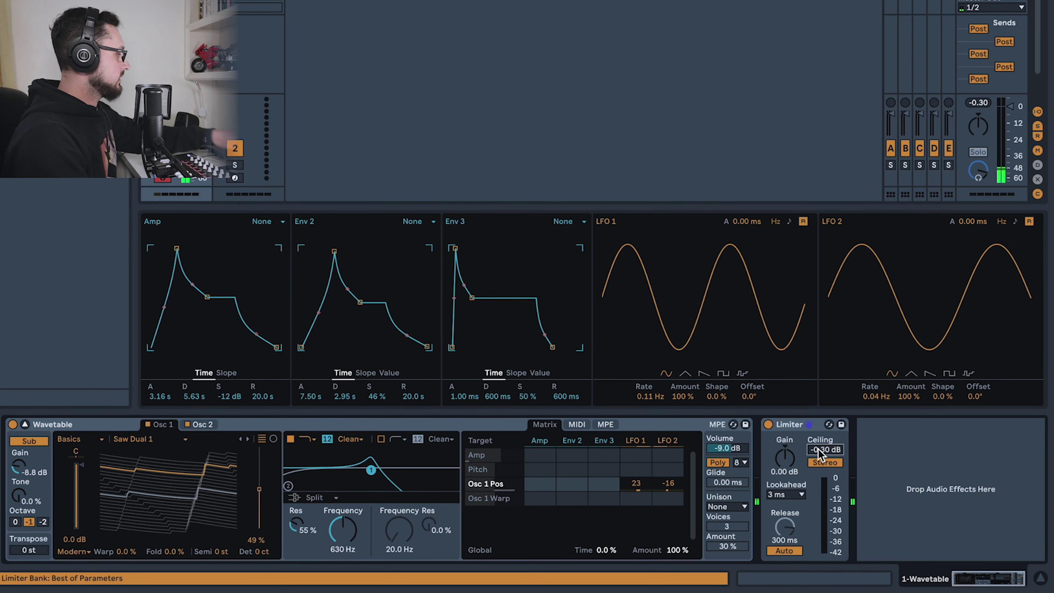
drag(819, 447, 819, 452)
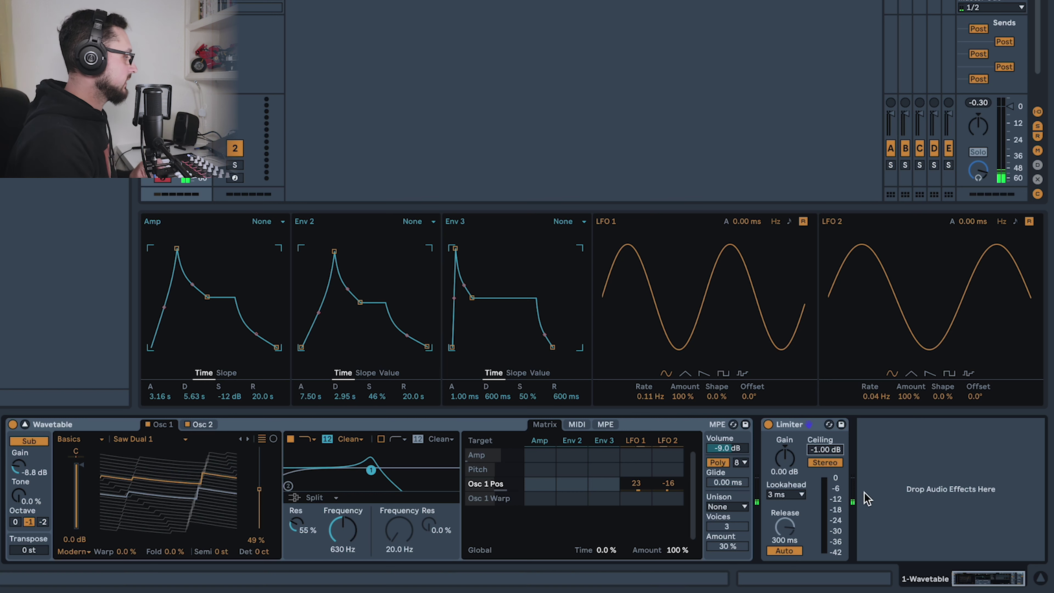
Enable filter 2 as band-pass and raise its frequency and resonance.
click(380, 439)
click(397, 439)
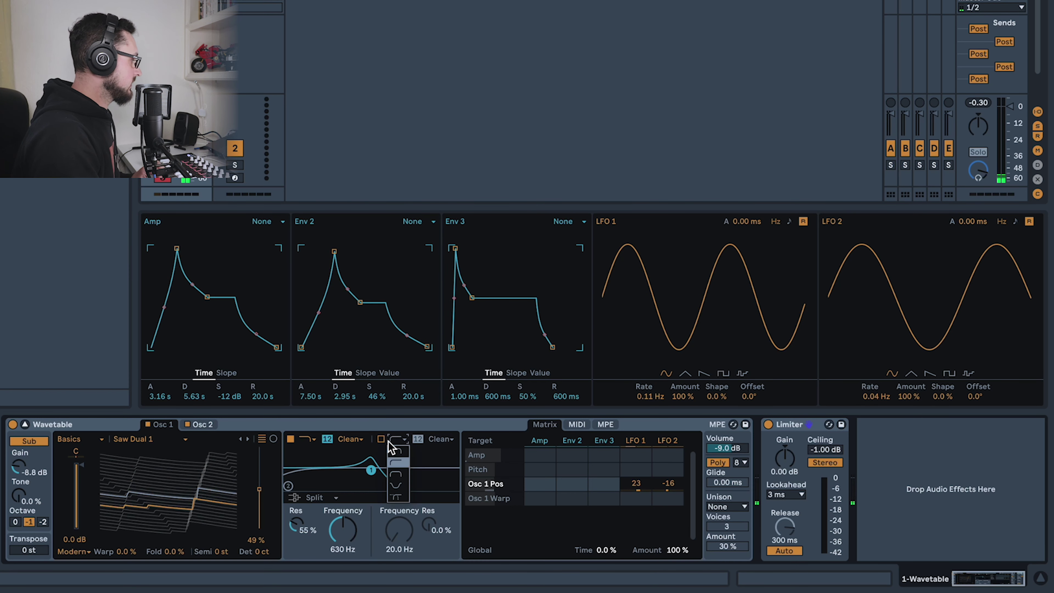
click(399, 461)
click(396, 439)
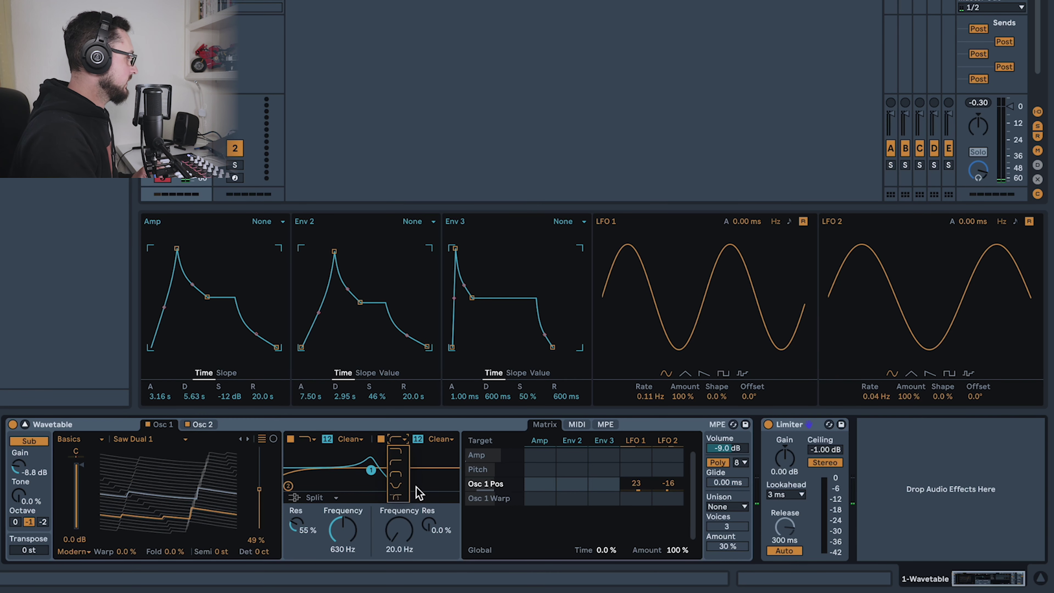
click(396, 473)
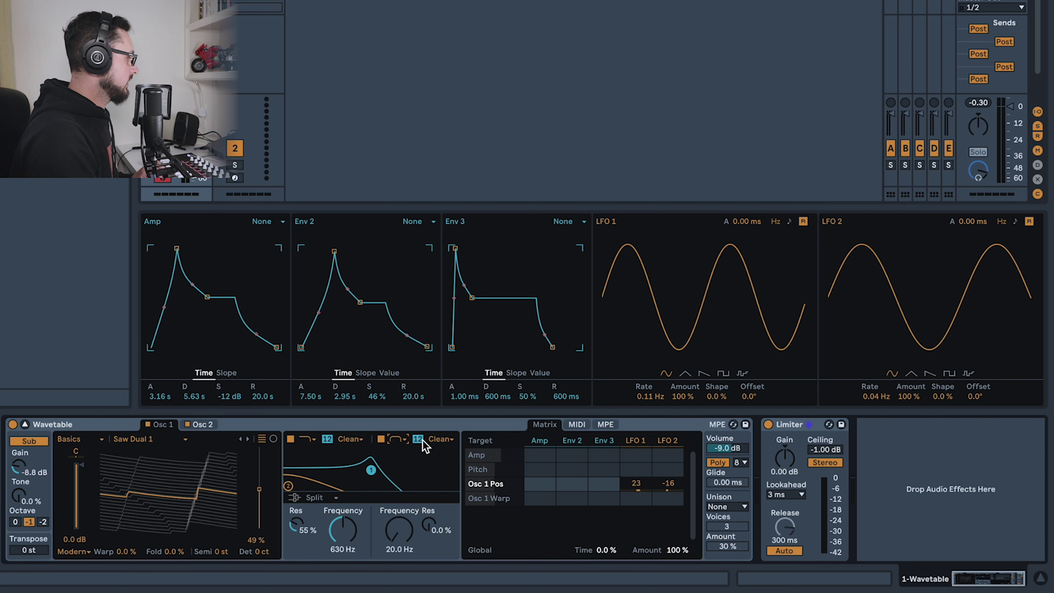
drag(290, 489, 350, 469)
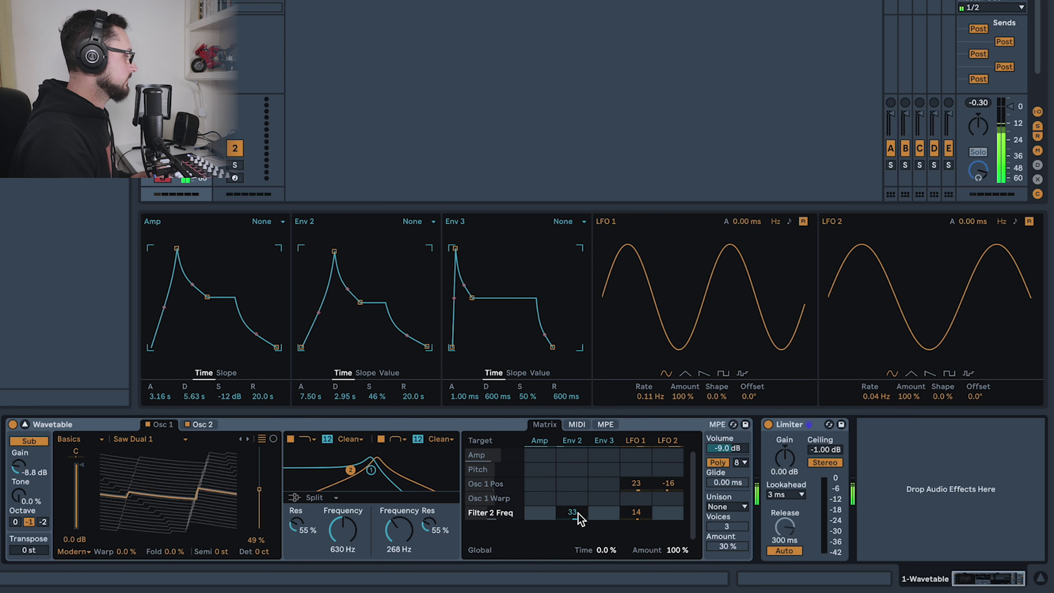
Route Env 2, LFO 1 and LFO 2 to both filter frequencies, with filter 1 at 225 Hz.
drag(578, 518, 578, 547)
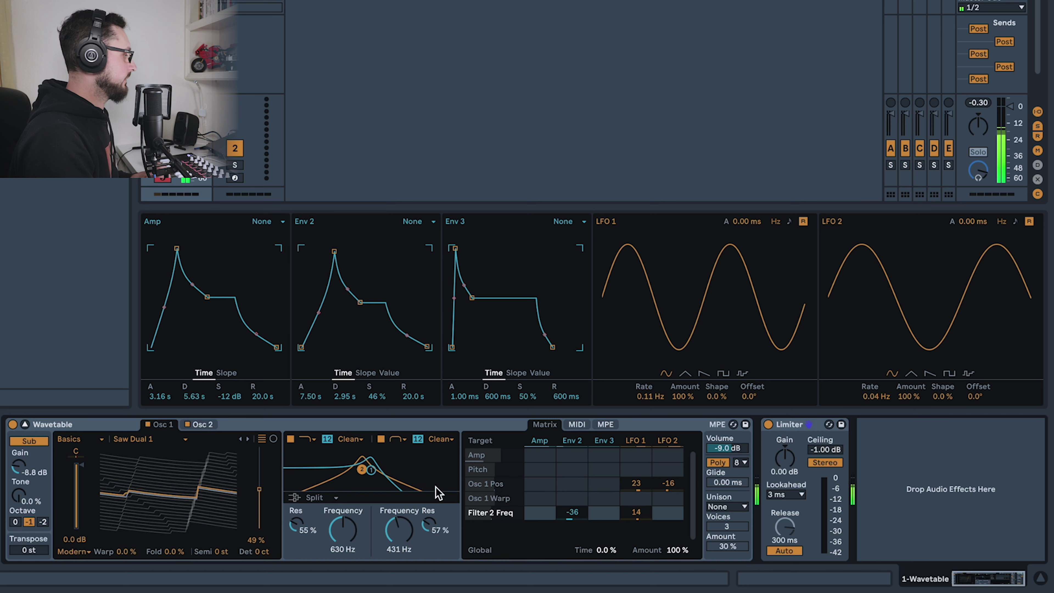
click(371, 470)
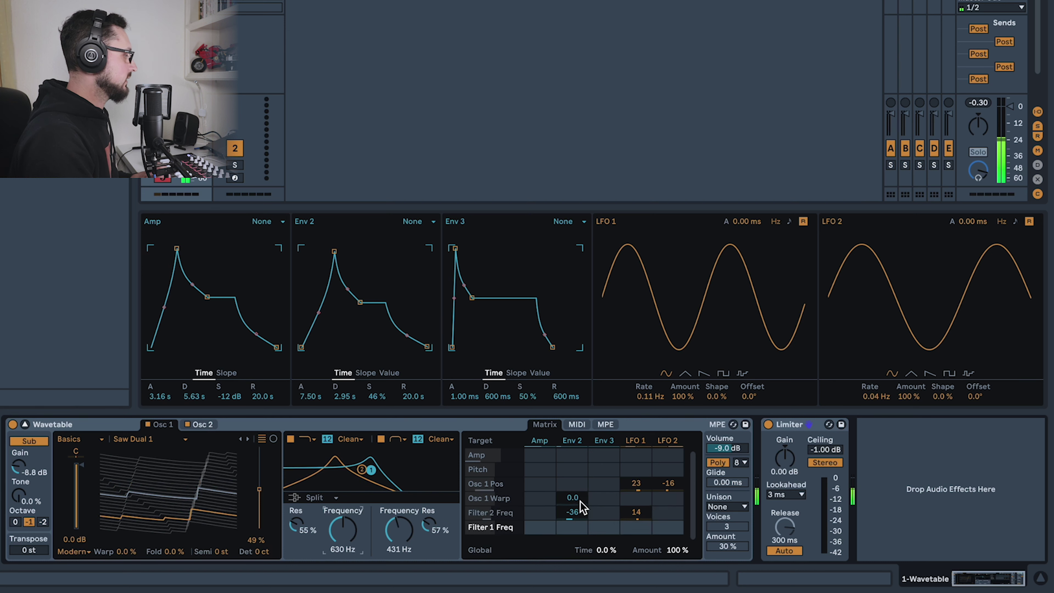
mouse_move(580, 500)
mouse_down()
mouse_move(576, 538)
mouse_move(573, 510)
mouse_up()
drag(636, 528, 636, 528)
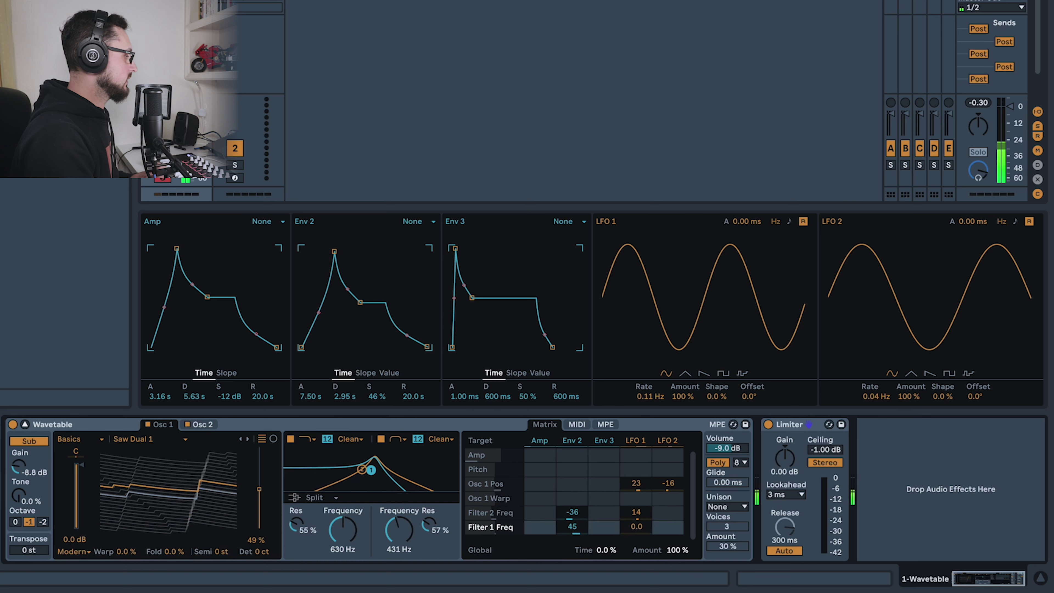
click(668, 527)
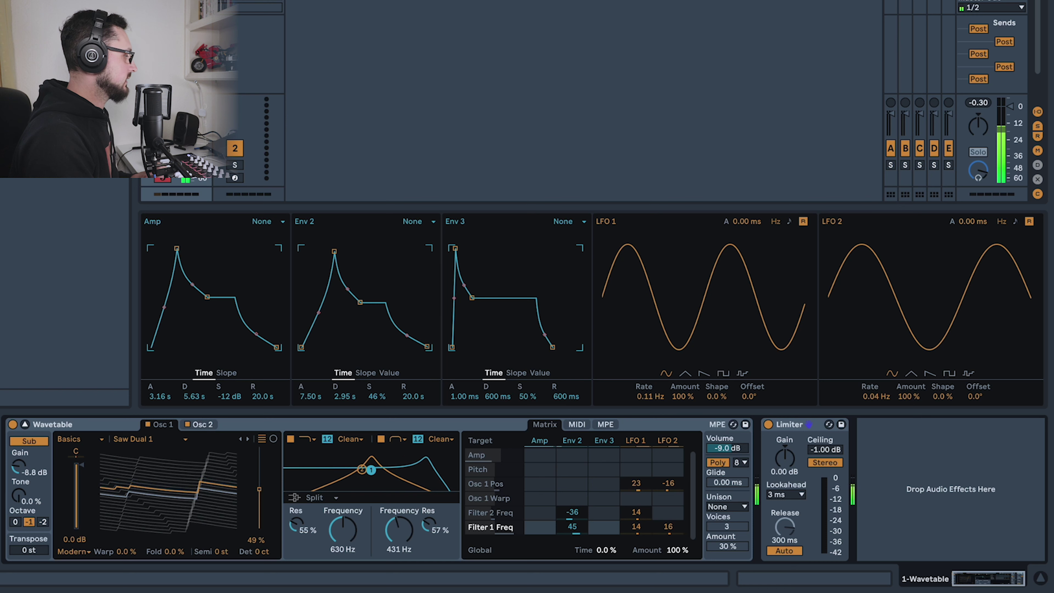
drag(342, 529, 342, 544)
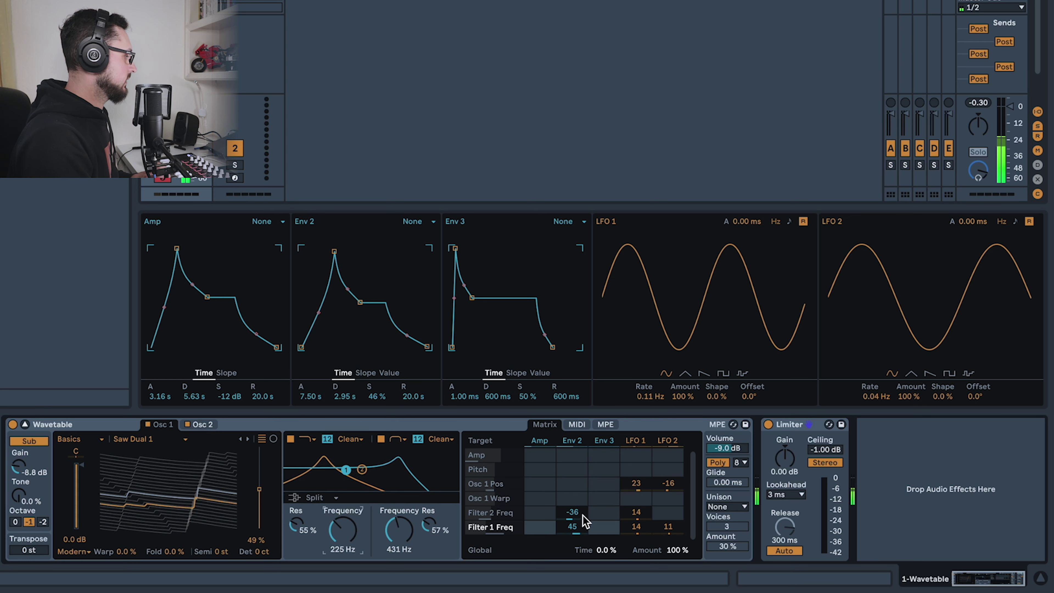
drag(574, 513, 575, 509)
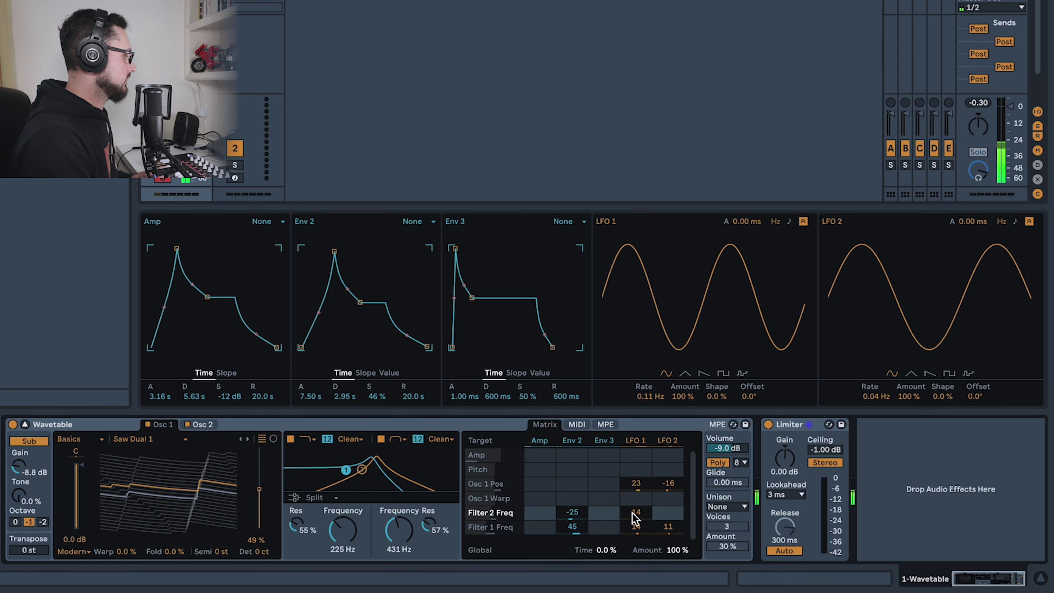
drag(636, 516, 668, 518)
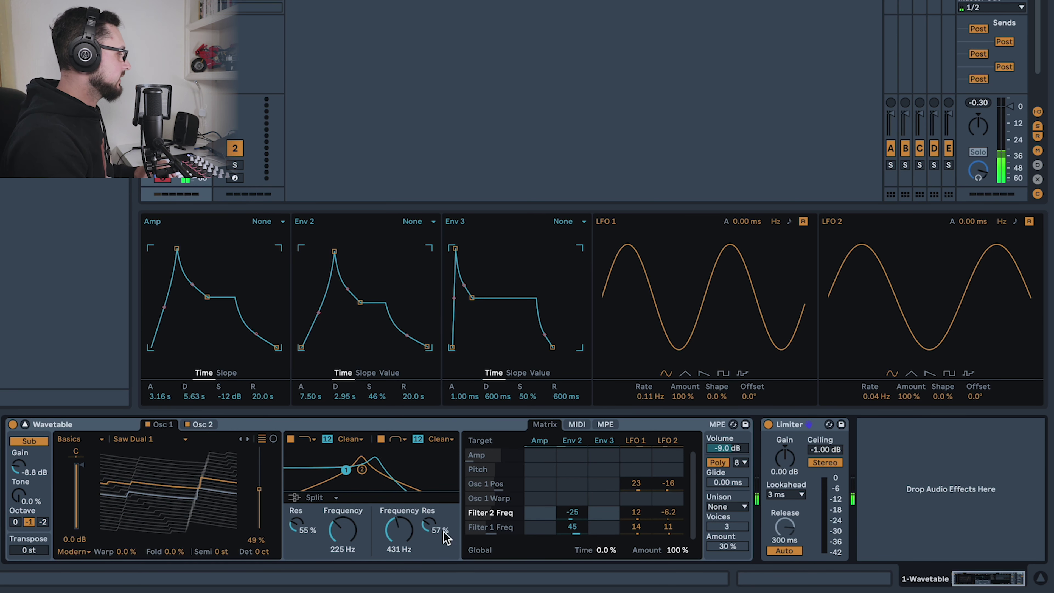
Modulate resonance: Env 2 at -4.7 on Filter 1; Env 2 at 16 and LFO 1 at -4.7 on Filter 2.
click(296, 525)
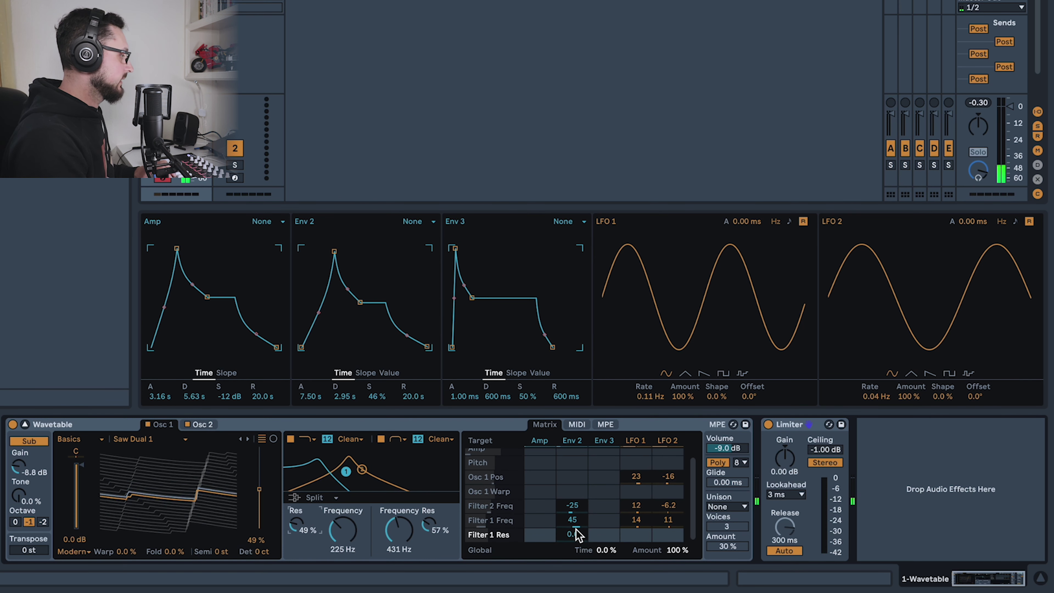
drag(558, 536, 557, 546)
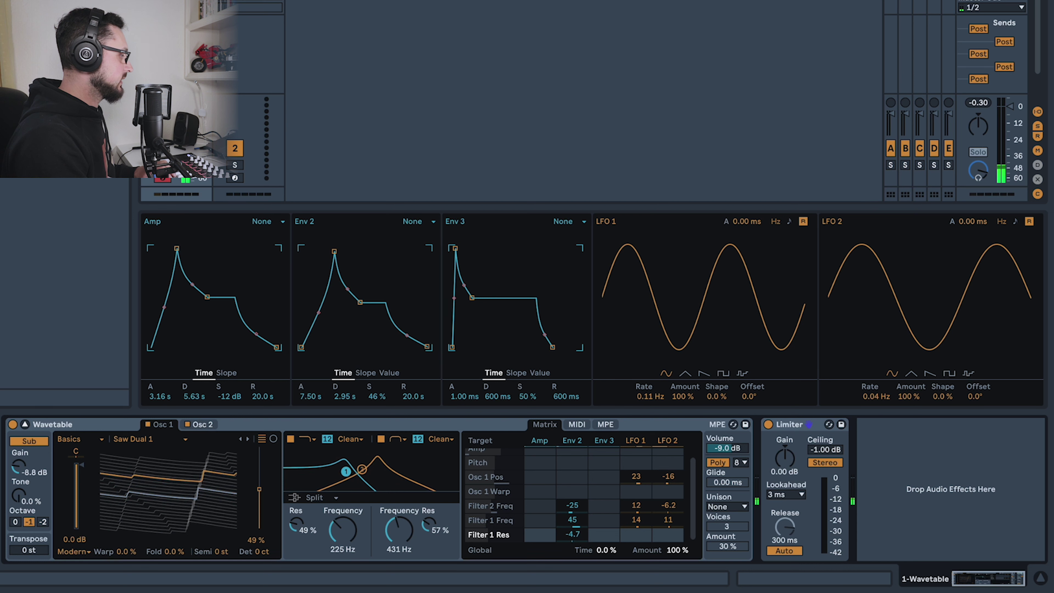
click(431, 526)
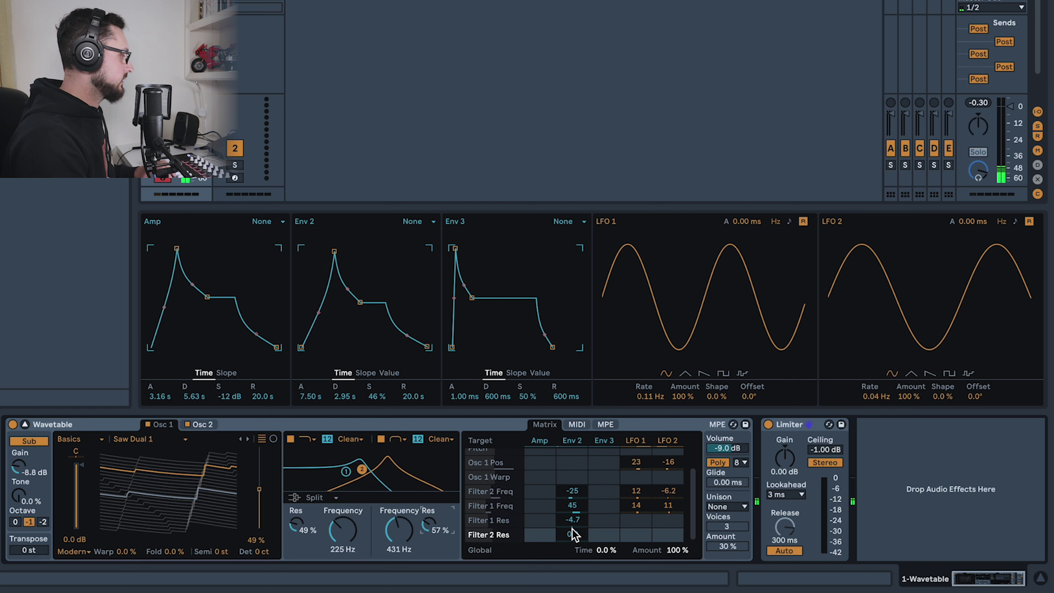
drag(569, 533, 569, 526)
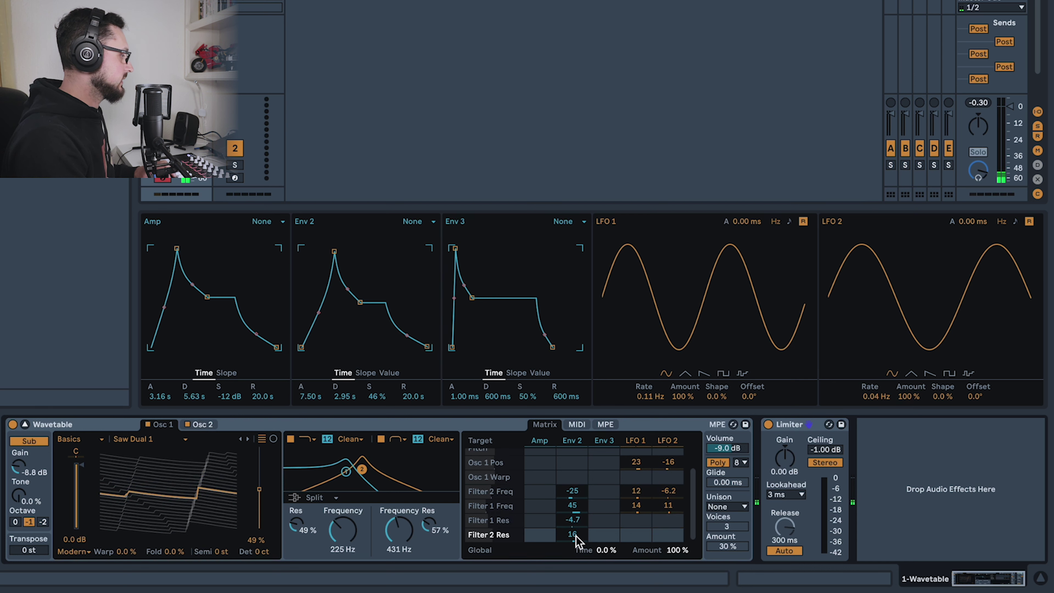
click(644, 537)
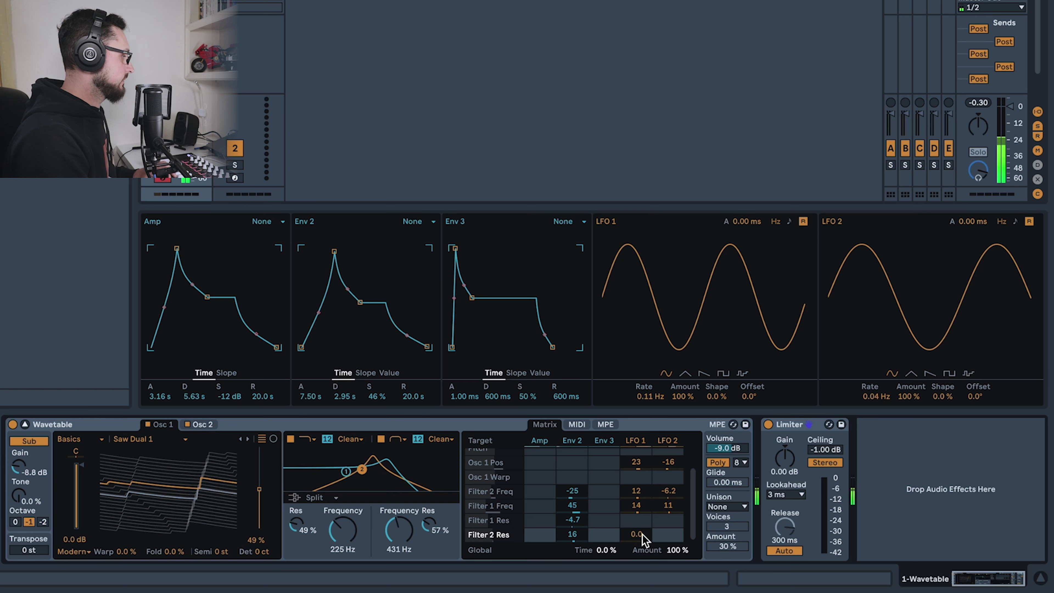
drag(636, 534, 635, 539)
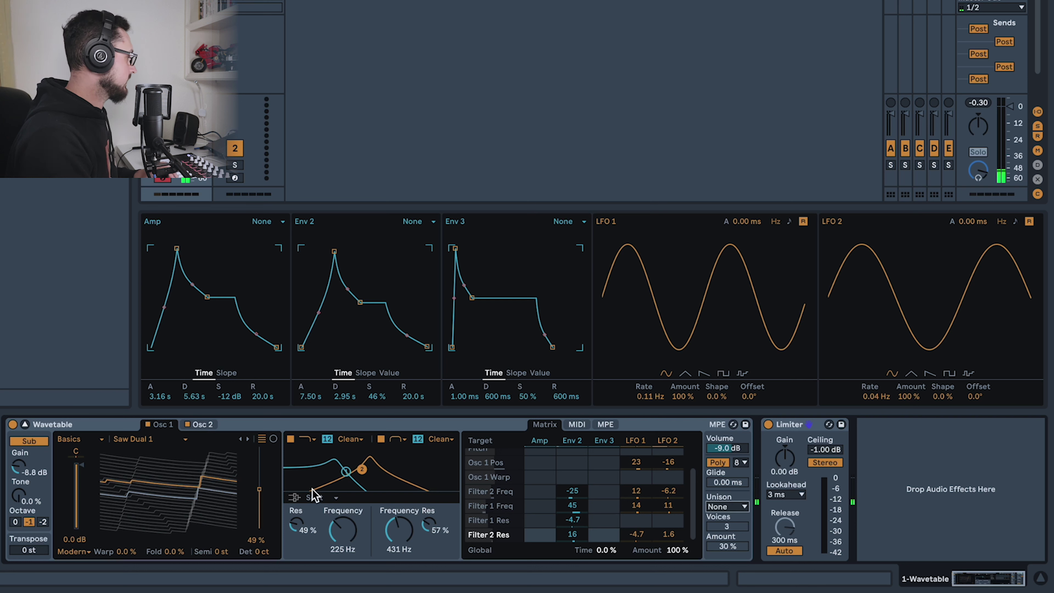
Modulate Osc 2 position with LFO 1 at 30 and Env 3 at 38, deleting a stray LFO 1 route.
click(203, 423)
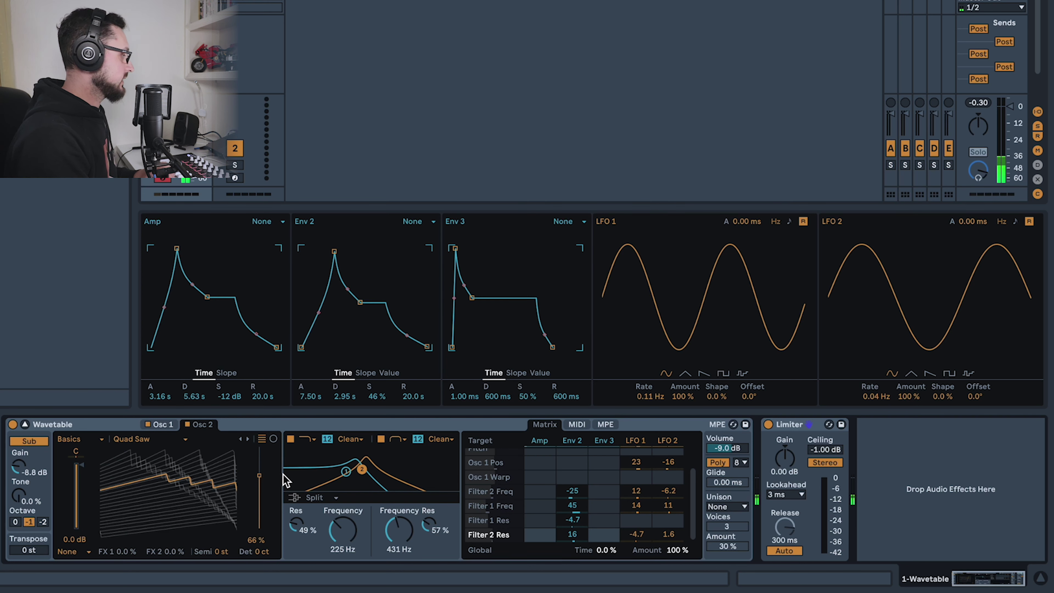
click(255, 478)
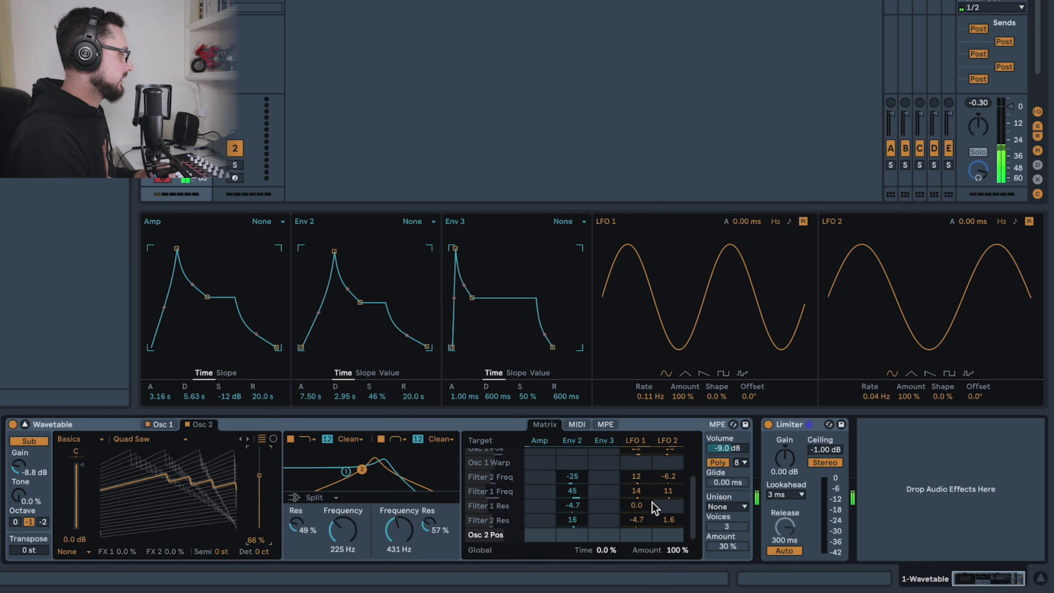
click(636, 505)
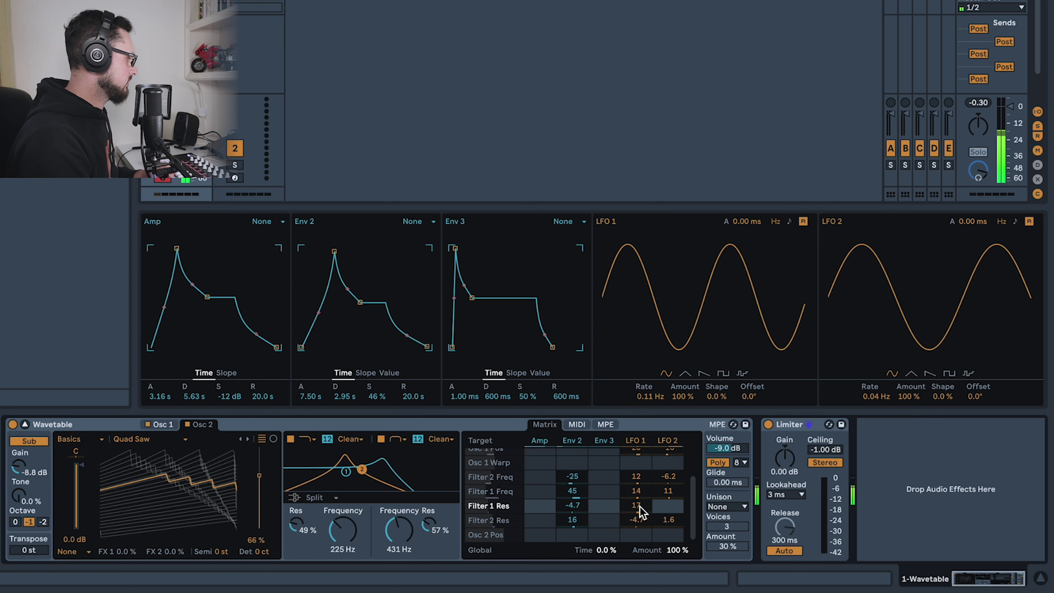
key(Delete)
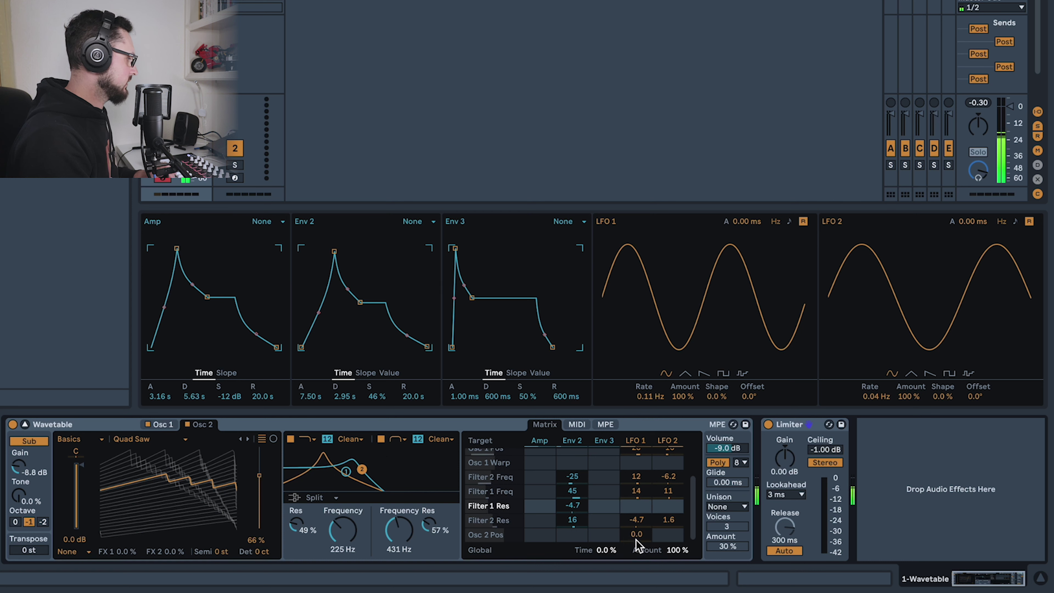
drag(636, 539, 635, 527)
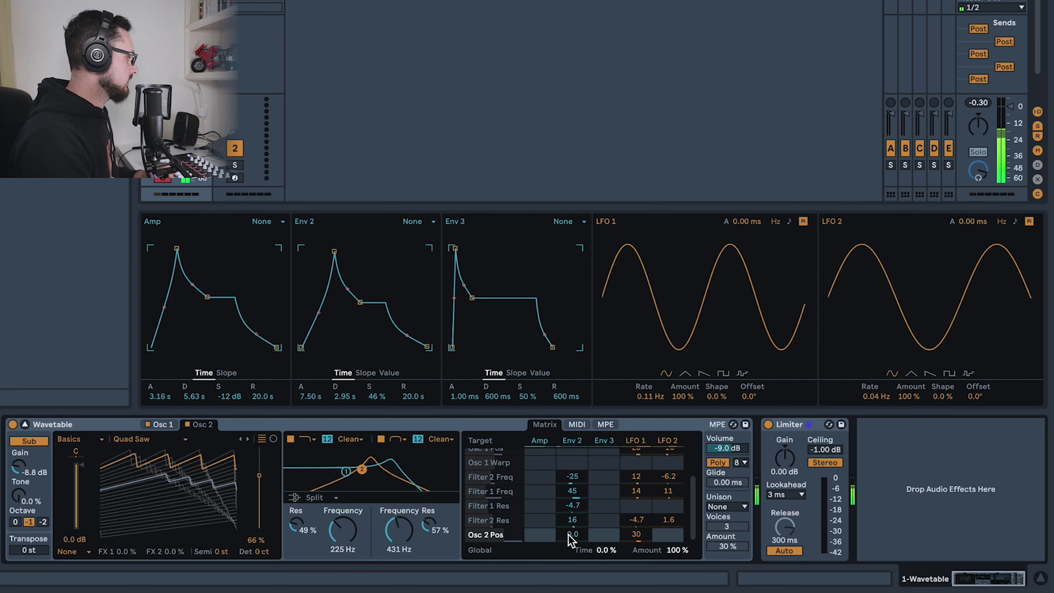
drag(597, 537, 597, 524)
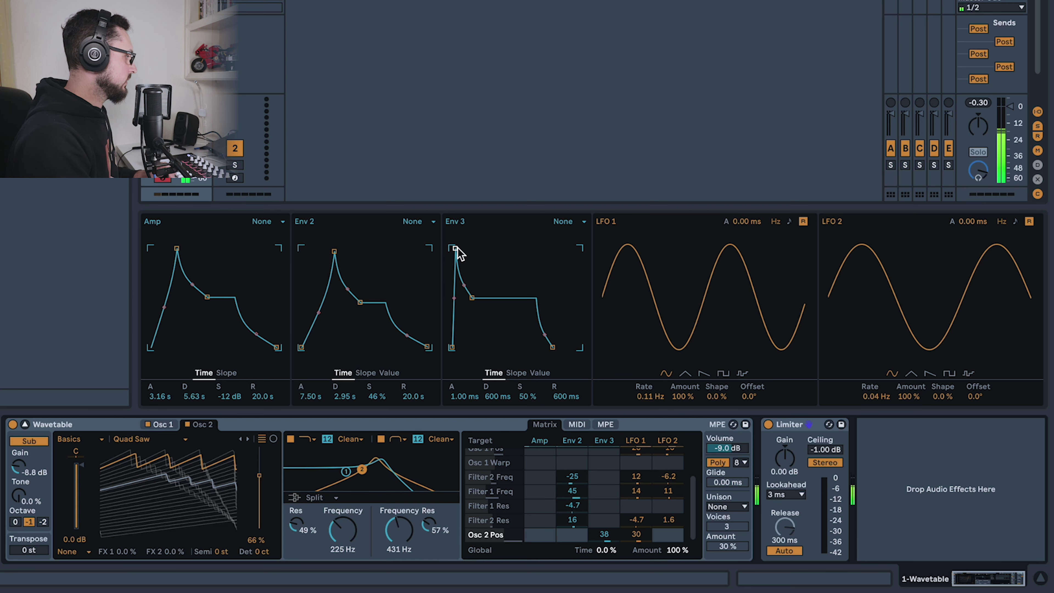
Give Env 3 a 45.3 ms attack and 30% sustain, and lower Osc 2 position to 37%.
drag(455, 248, 461, 248)
drag(478, 297, 482, 317)
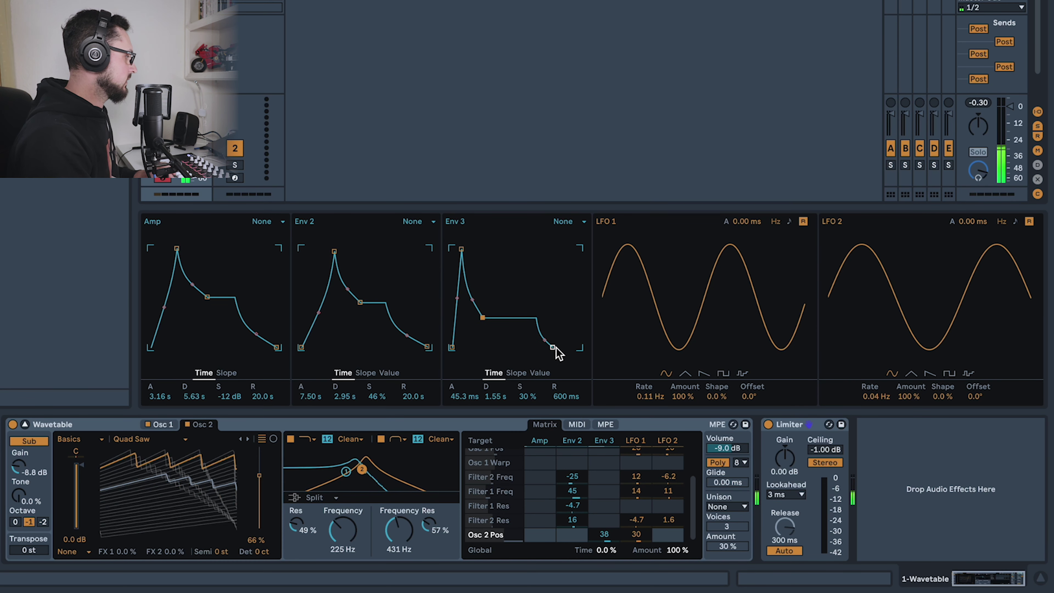
drag(256, 535, 256, 548)
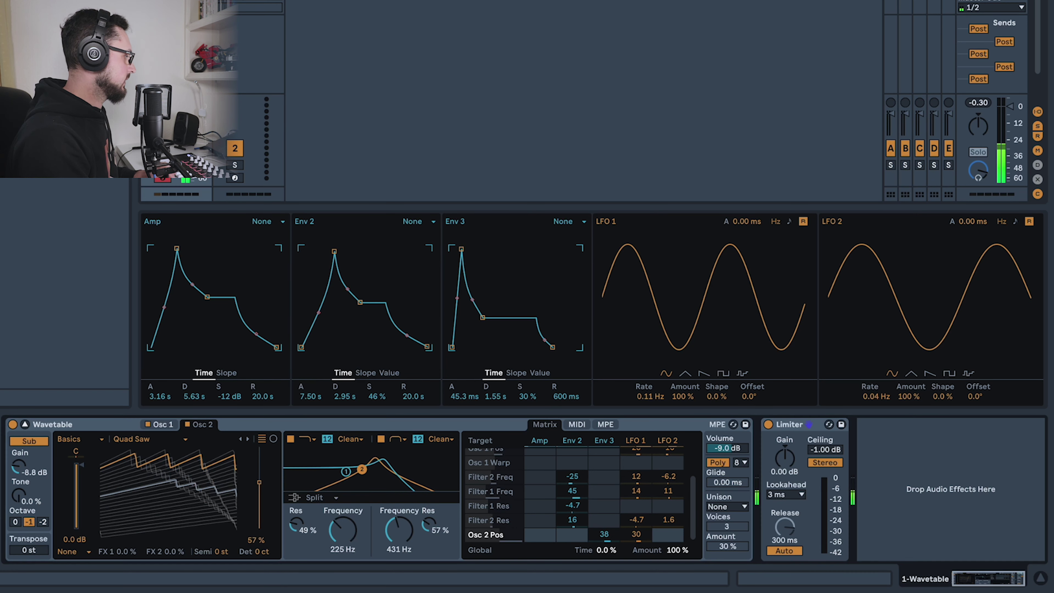
drag(259, 483, 259, 498)
Give Osc 2 the Modern effect, raise Warp to 50%, and add Osc 2 Warp as an Env 3 target.
click(71, 553)
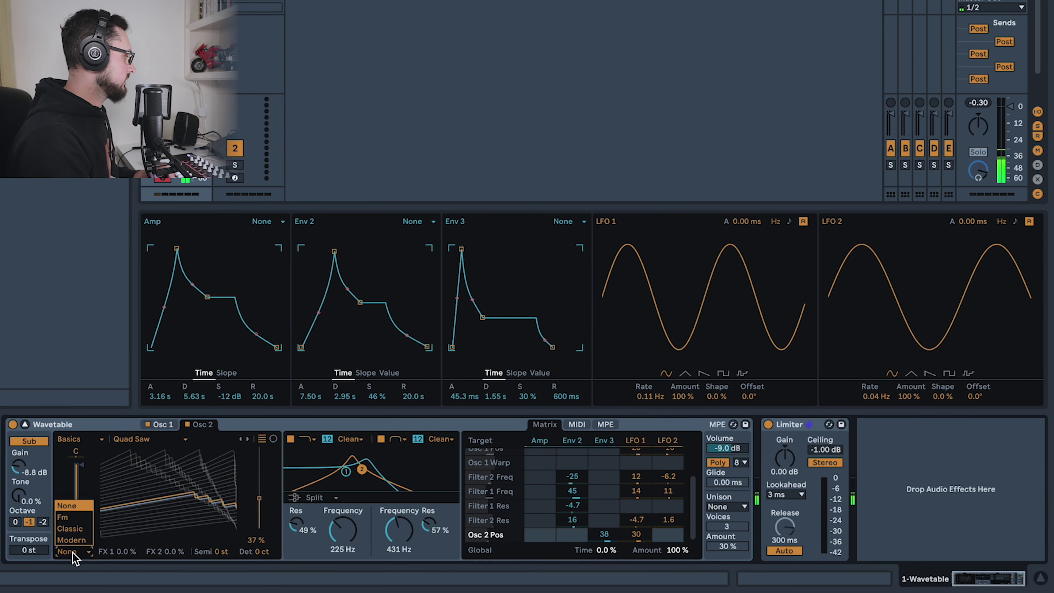
click(84, 540)
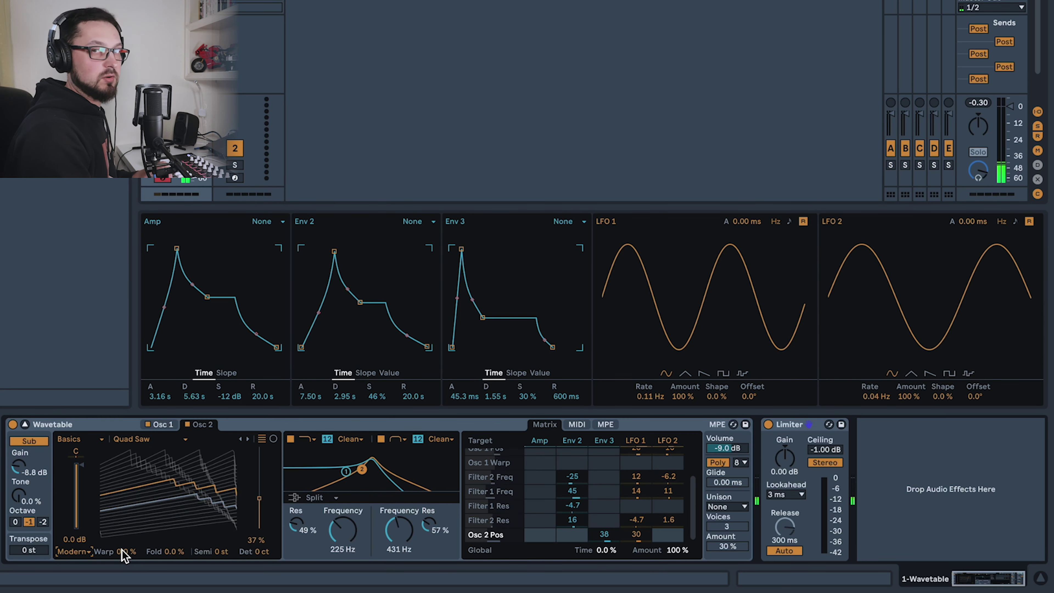
drag(125, 552, 125, 515)
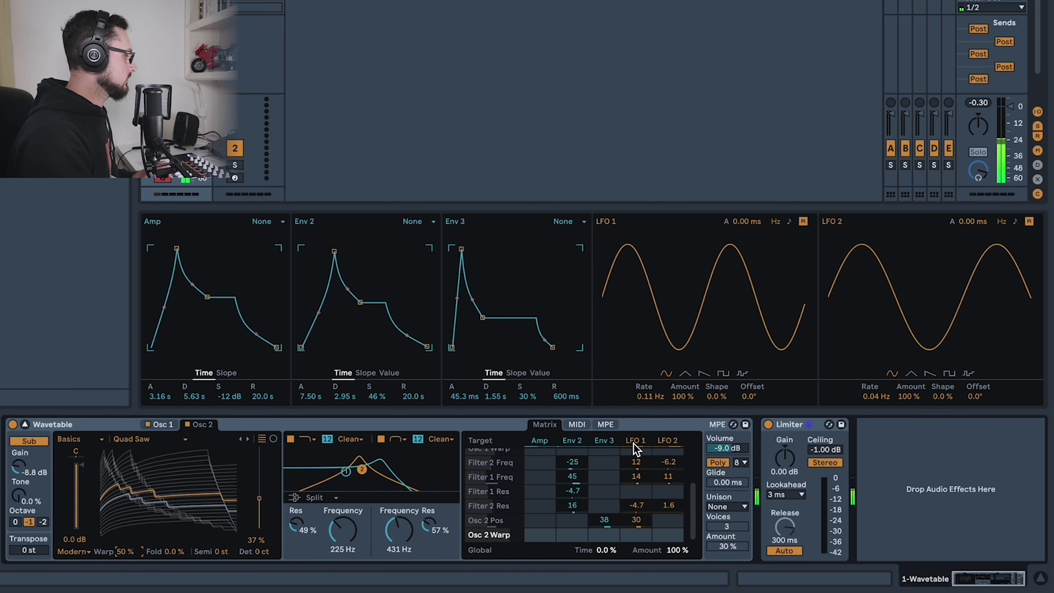
click(606, 534)
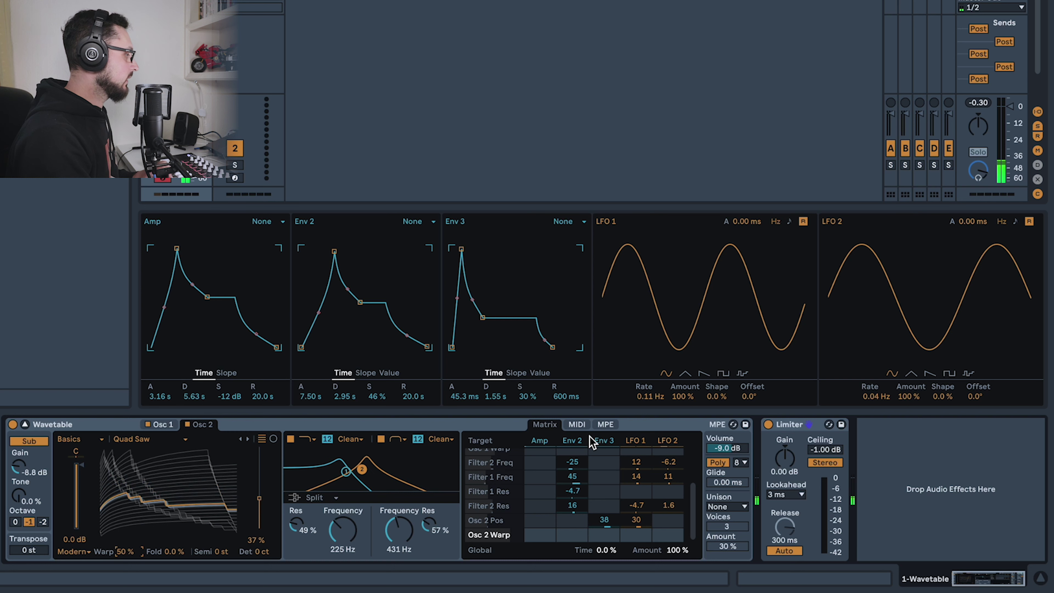
Switch Wavetable's unison mode to Shimmer and drop the unison amount to 14%.
click(723, 506)
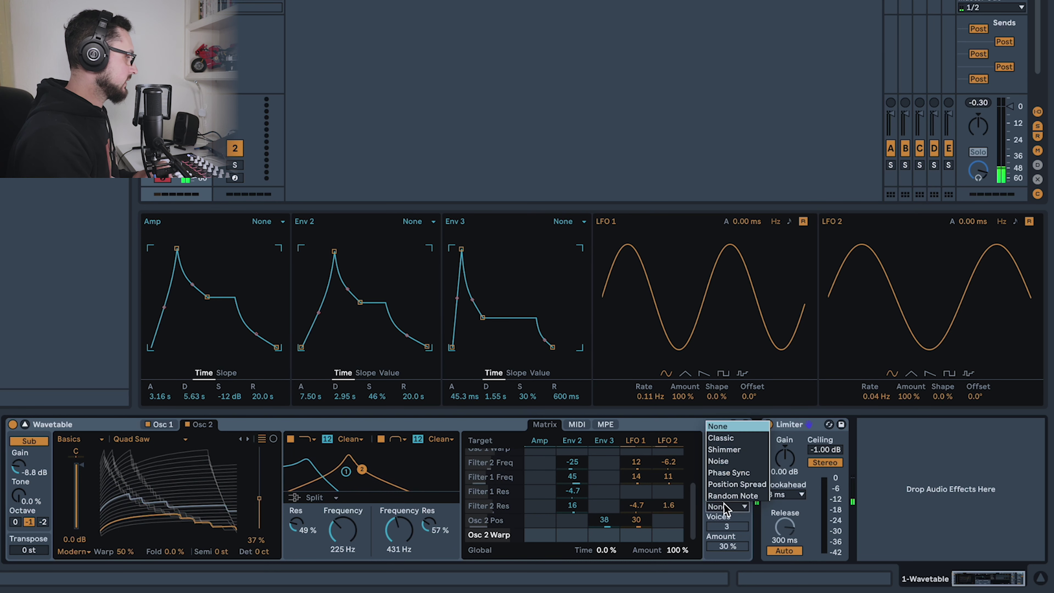
click(741, 450)
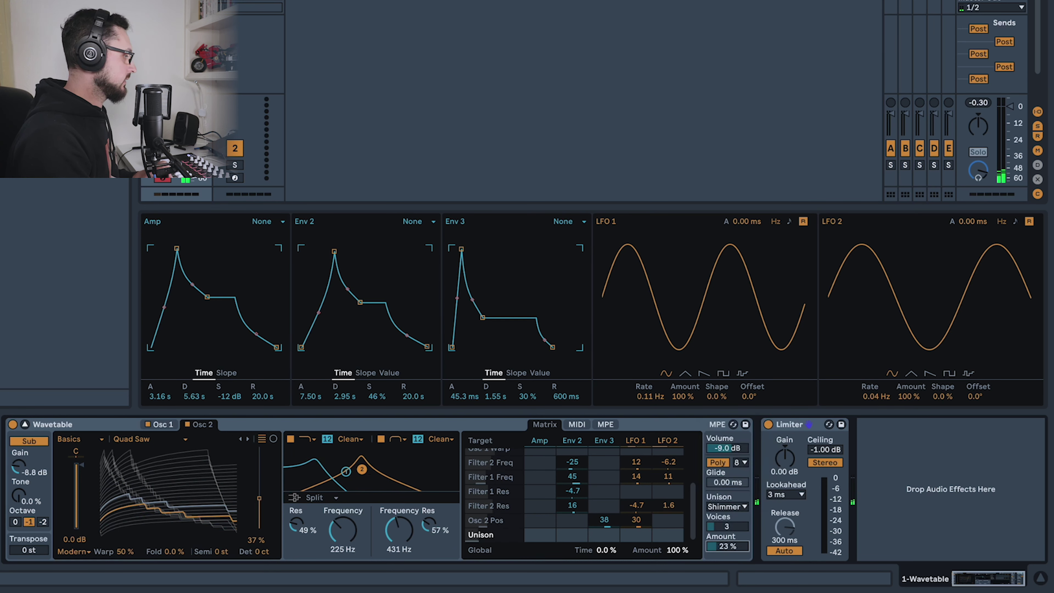
drag(737, 546, 738, 552)
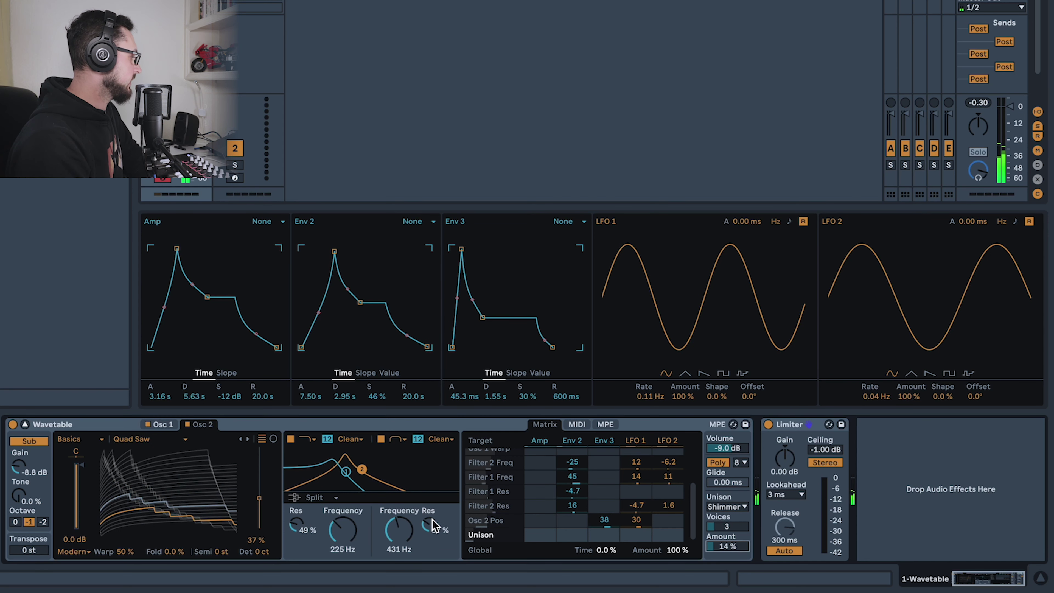
Set filter 2's cutoff to 892 Hz, Osc 2 Semi to -12 st and Det to 4 ct.
drag(367, 476, 379, 470)
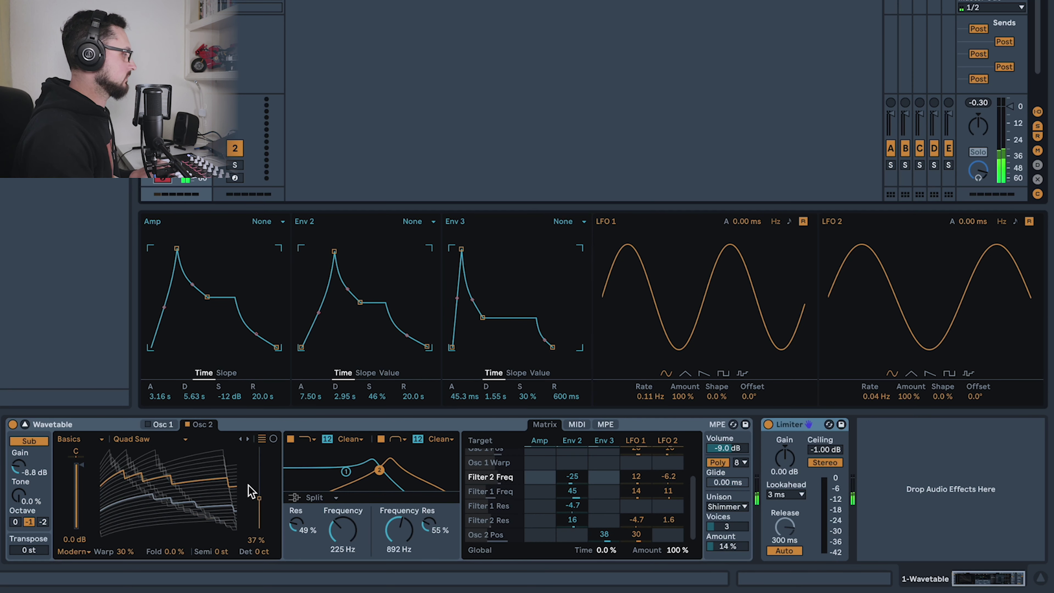
click(223, 552)
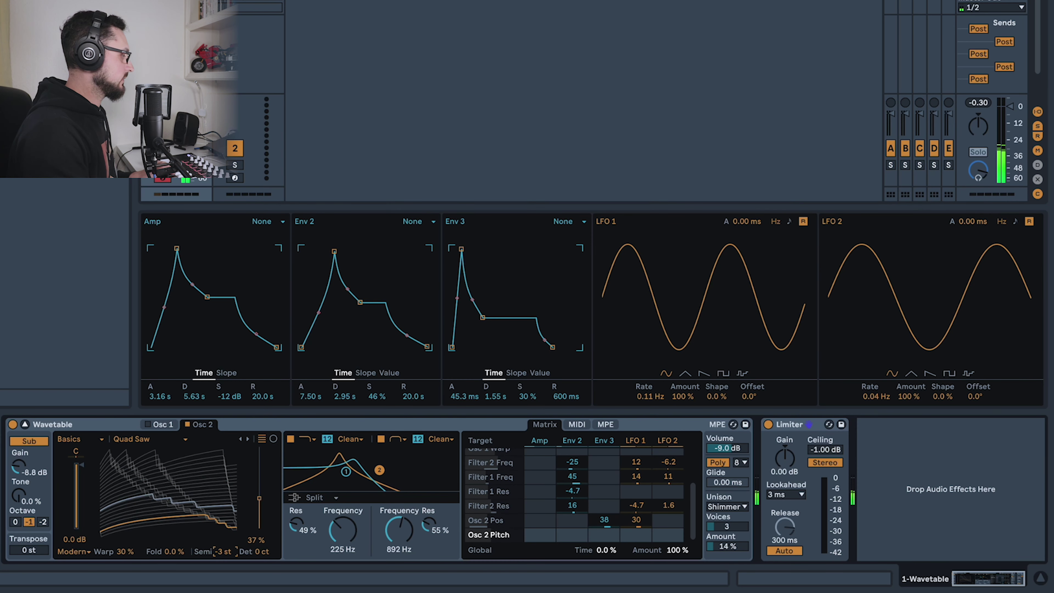
key(Down)
key(Down)
key(Down)
key(Down)
key(Down)
key(Down)
key(Down)
key(Down)
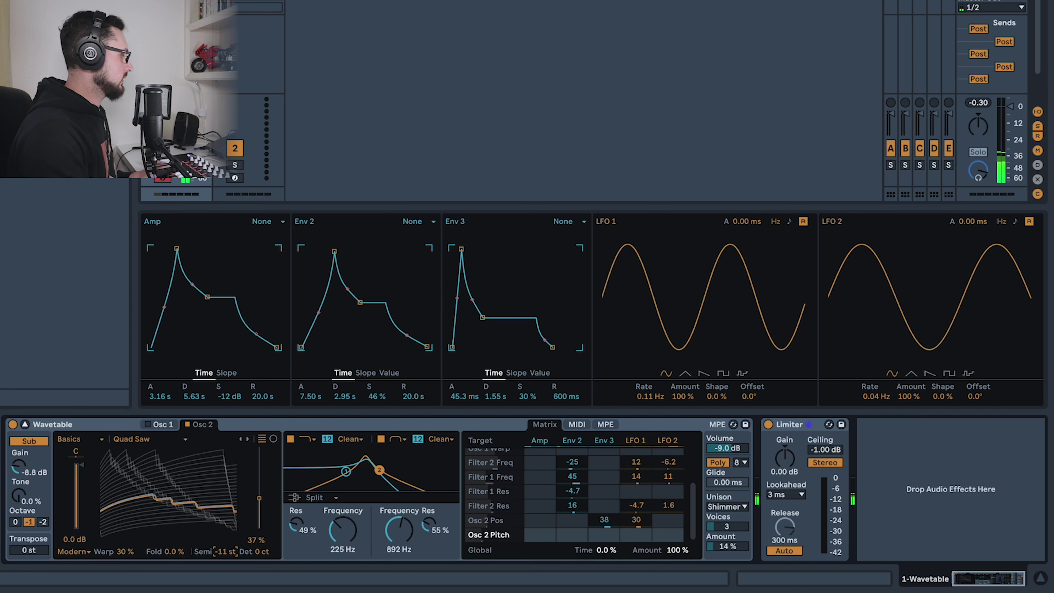
key(Down)
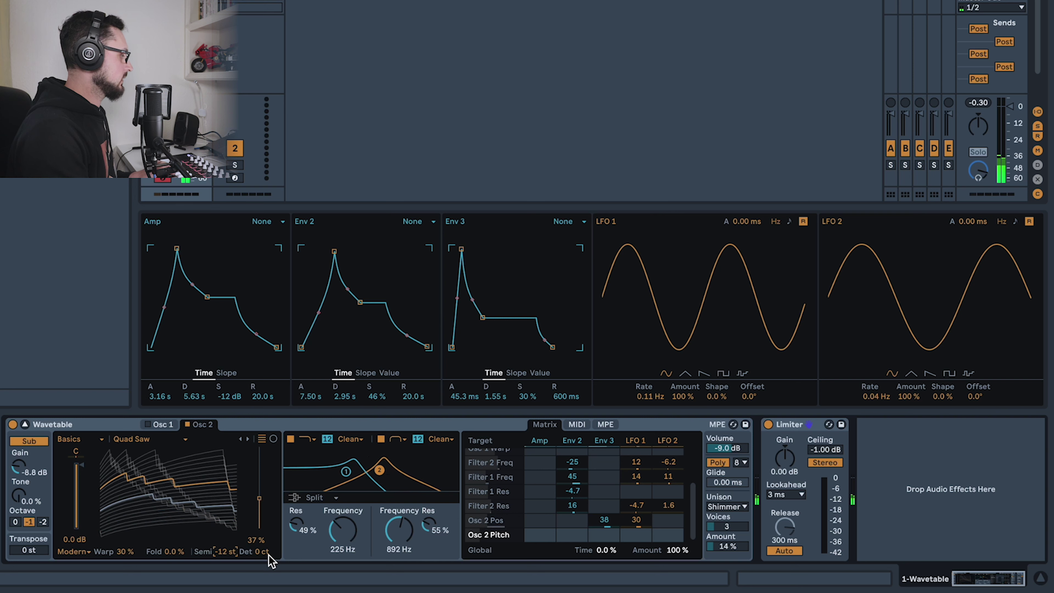
click(264, 552)
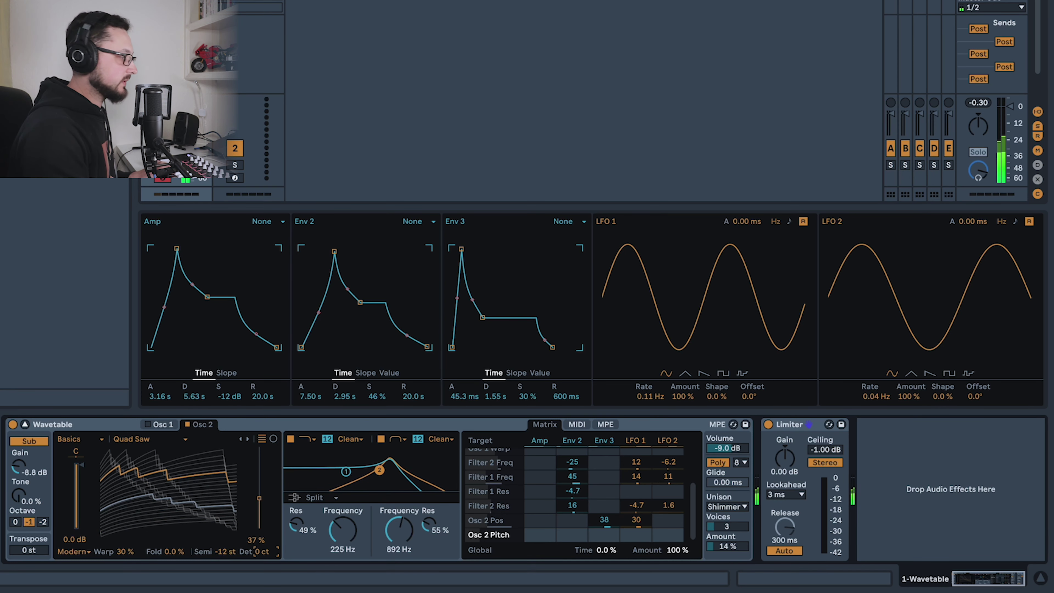
key(Up)
key(Up)
key(Up)
key(Up)
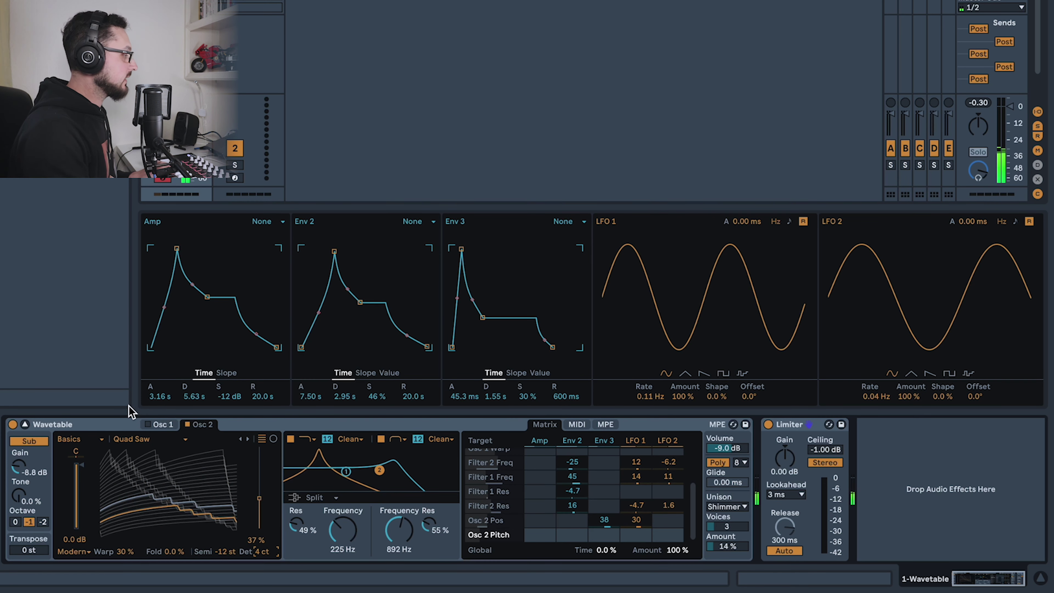
click(160, 424)
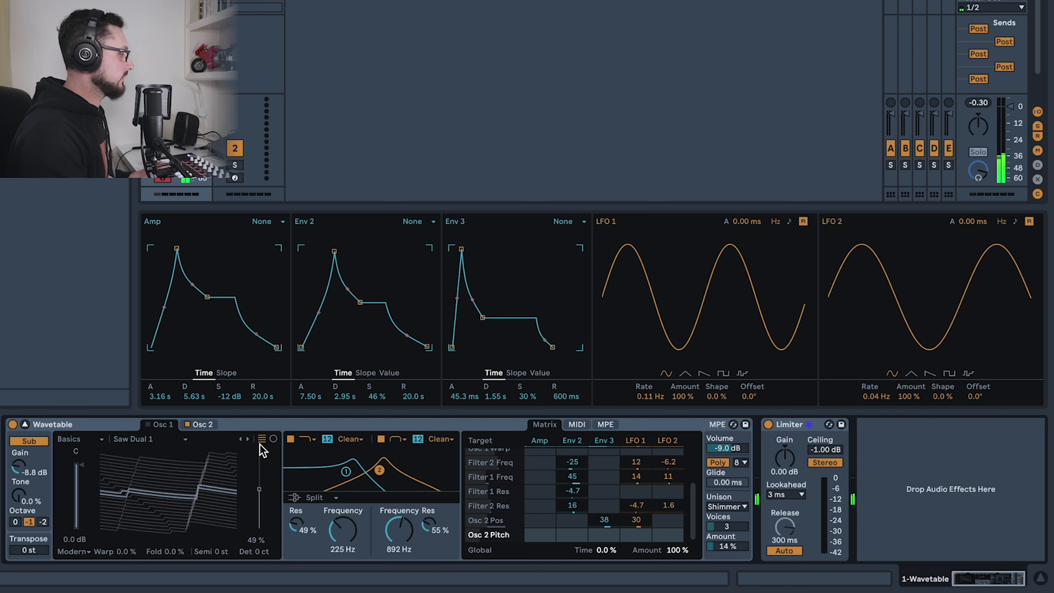
Enable Osc 1, have LFO 1 modulate Sub Gain by 7.8, and add Osc 1 Pan as a target.
click(148, 424)
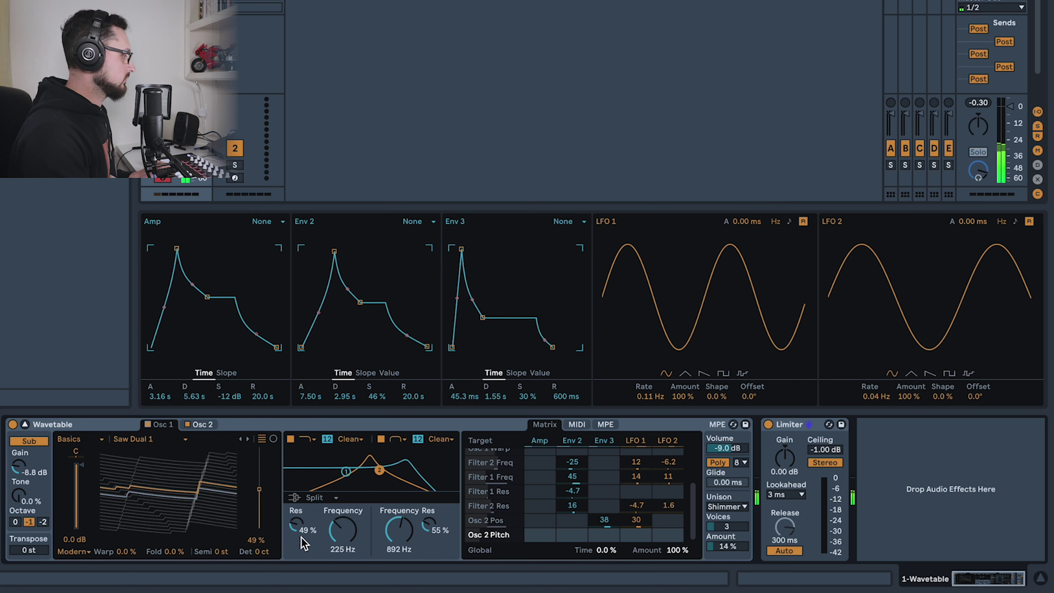
click(18, 468)
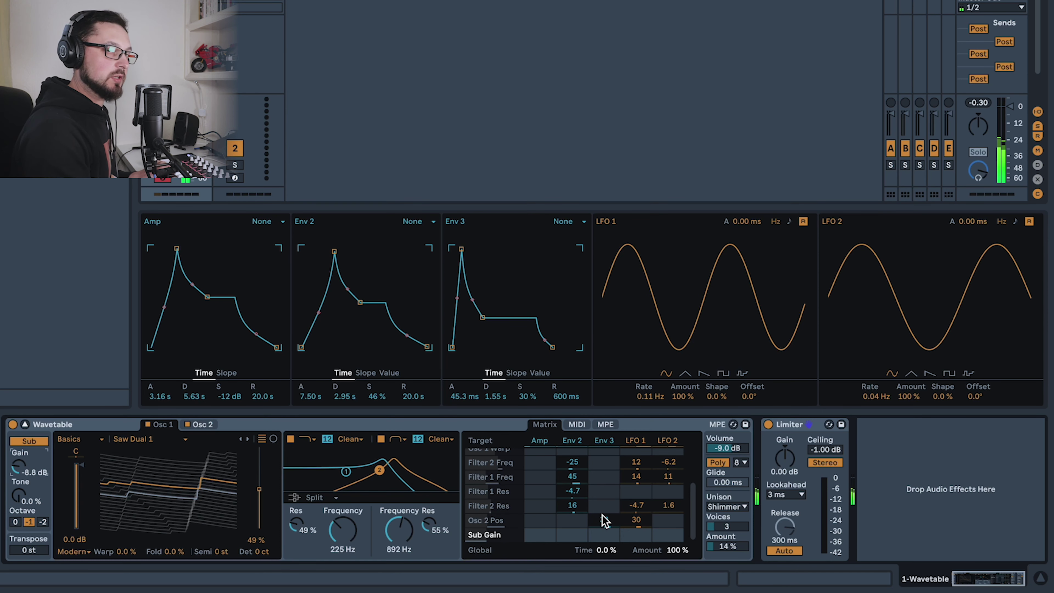
drag(604, 520, 603, 504)
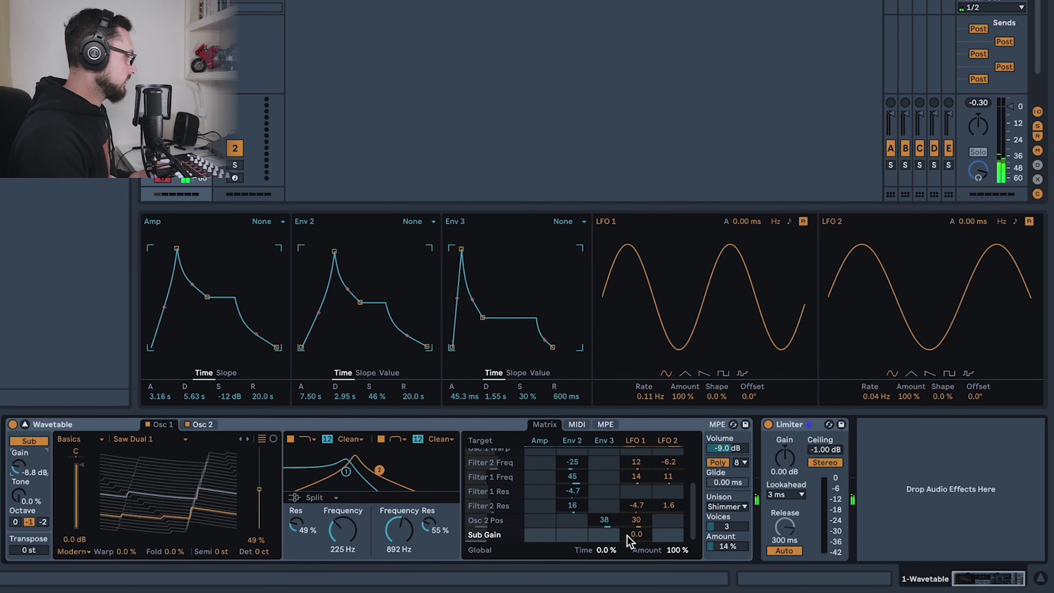
drag(628, 536, 628, 529)
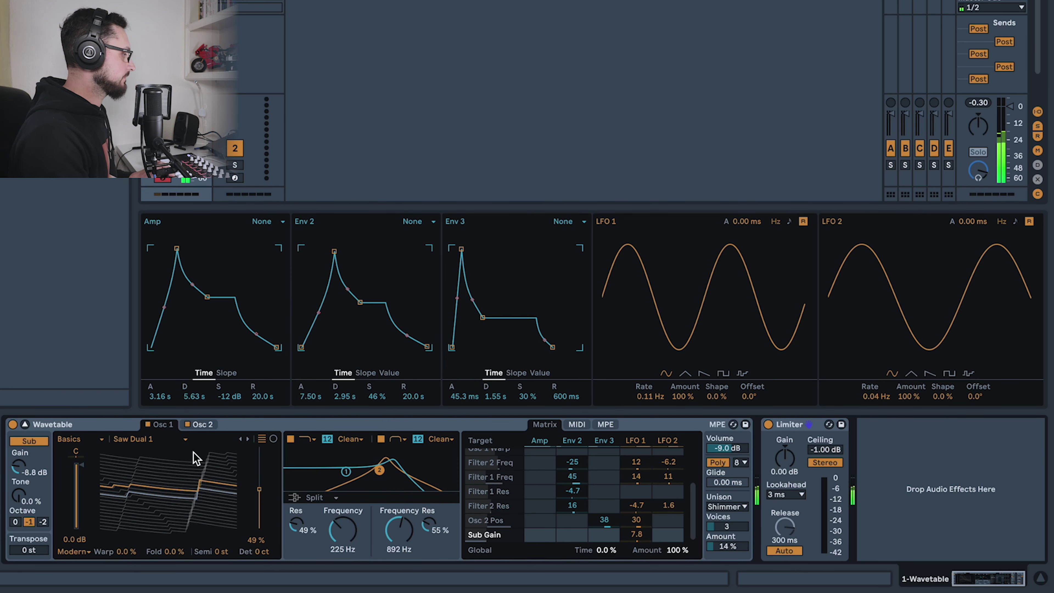
click(78, 458)
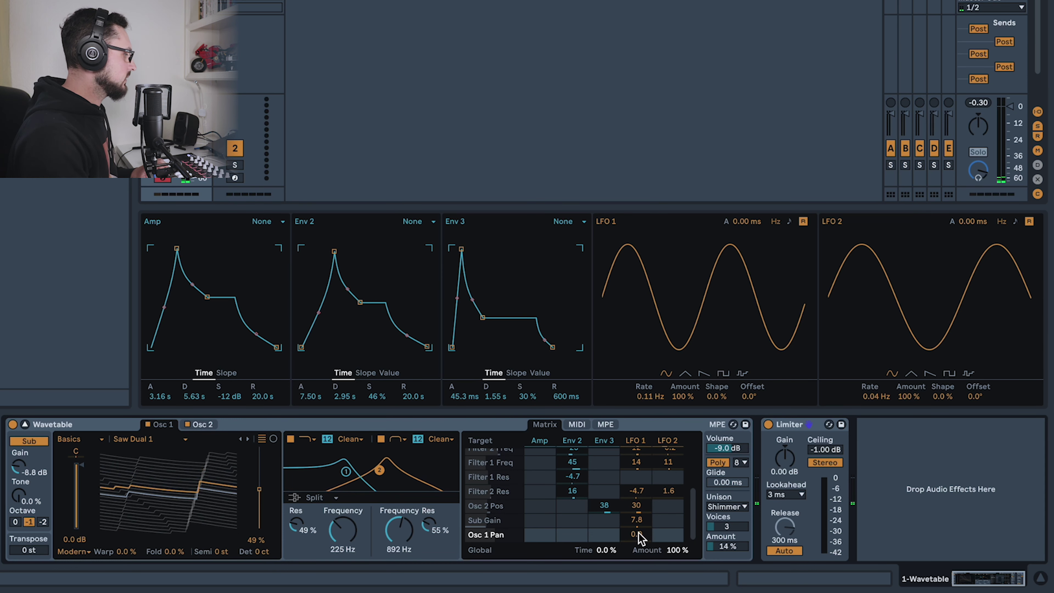
In the Matrix, set LFO 1's amount to -20 on Osc 1 Pan and 20 on Osc 2 Pan.
drag(641, 537, 641, 569)
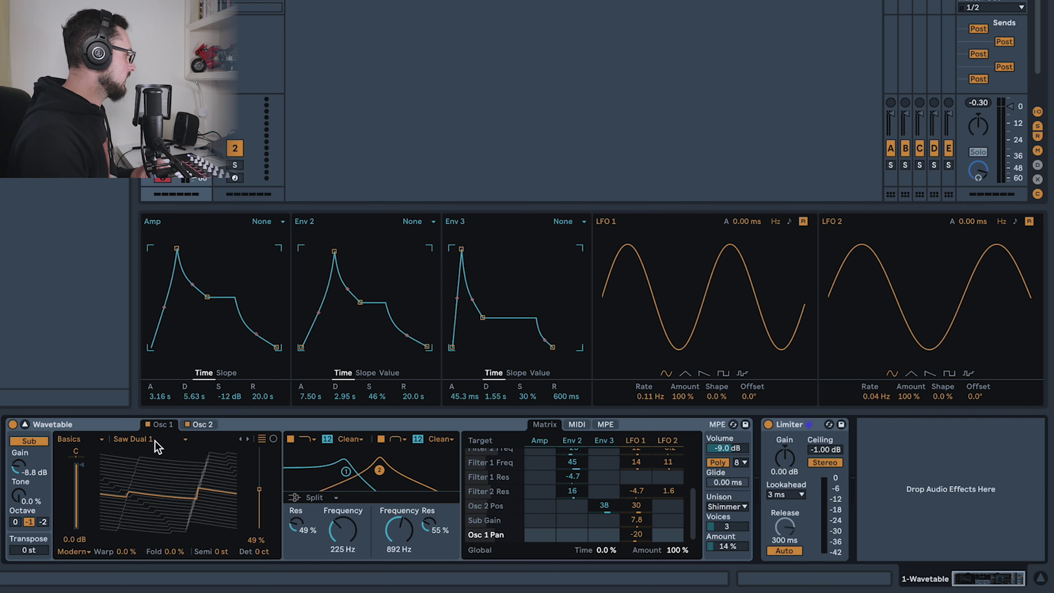
click(200, 427)
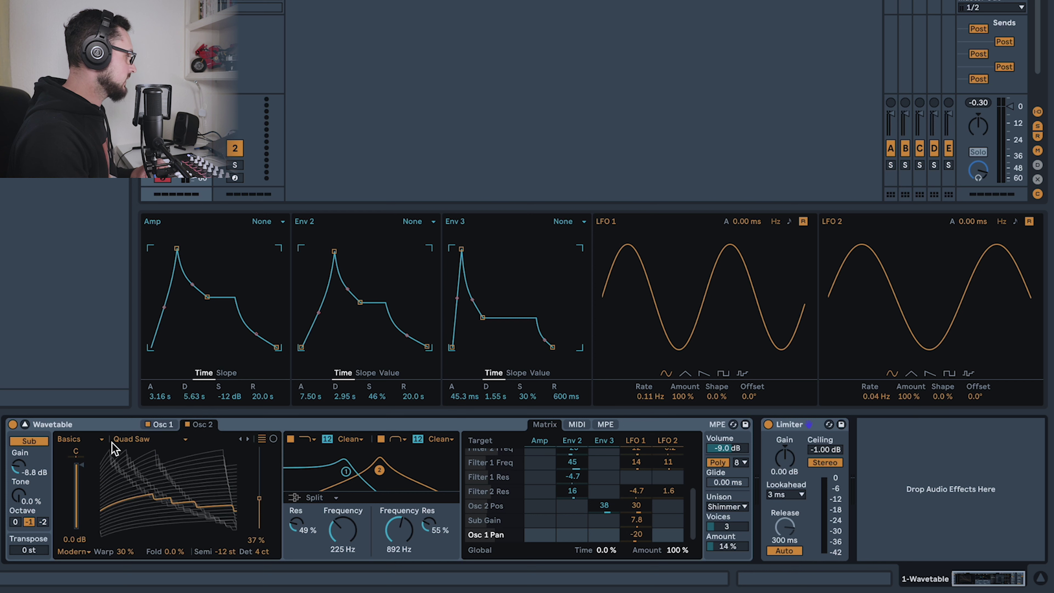
click(76, 460)
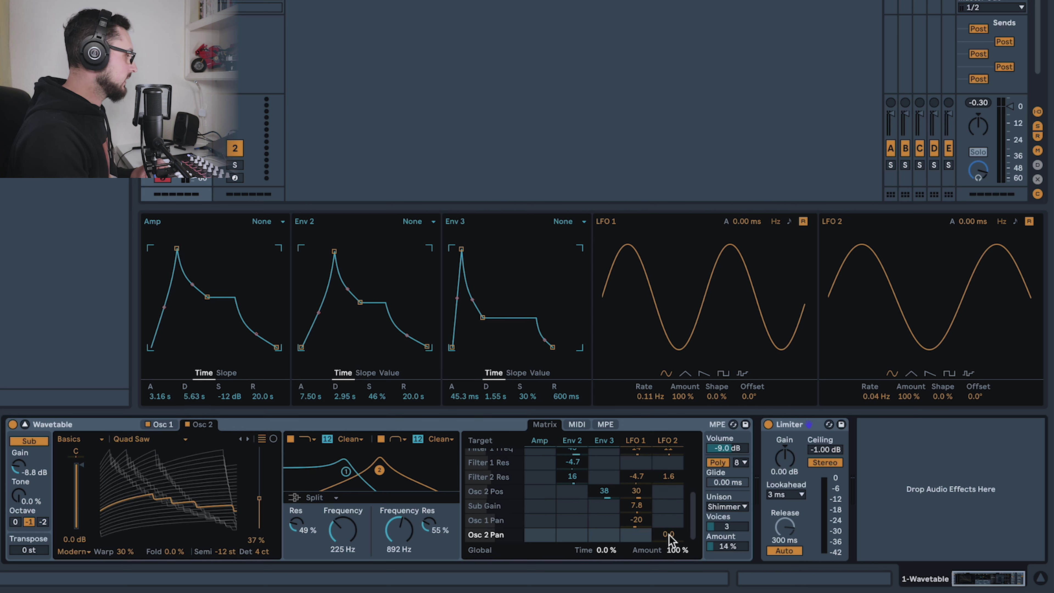
click(667, 536)
drag(650, 539, 648, 536)
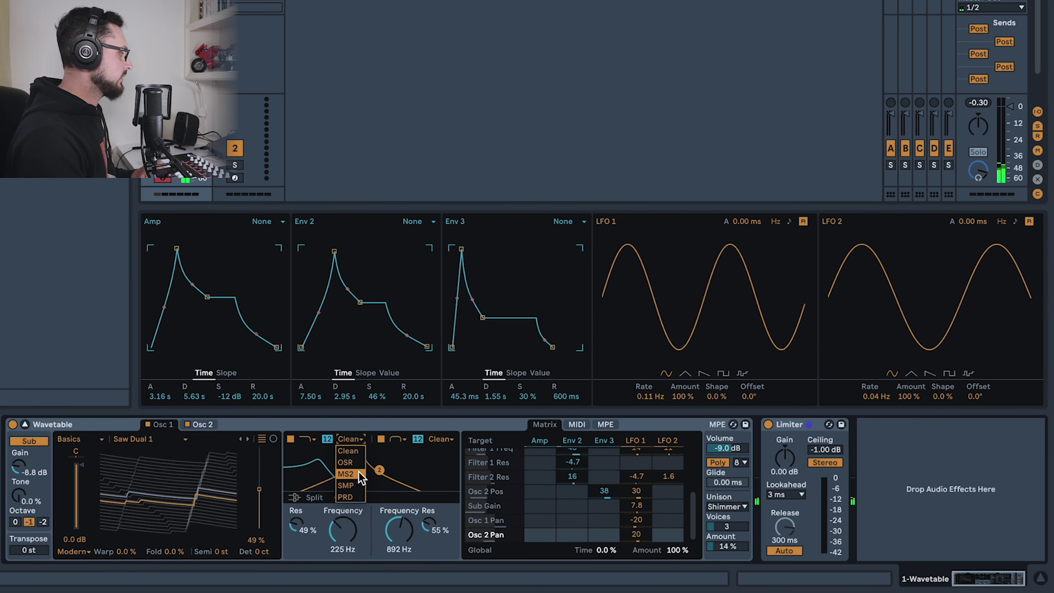
Switch both filters to OSR with 3.56 and 4.50 dB drive, and load a Compressor after Wavetable.
click(345, 462)
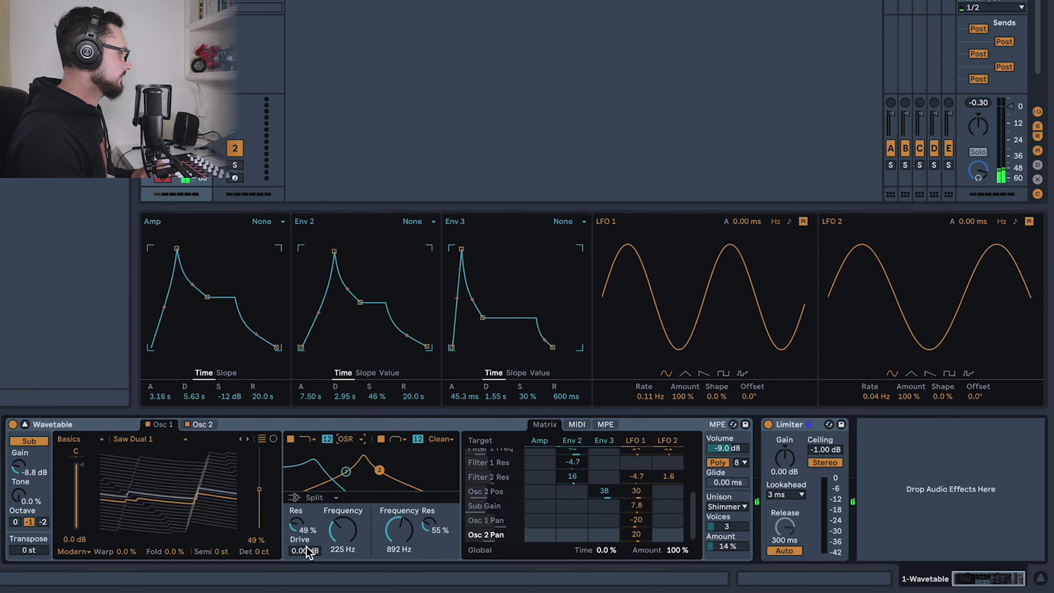
drag(307, 552, 307, 539)
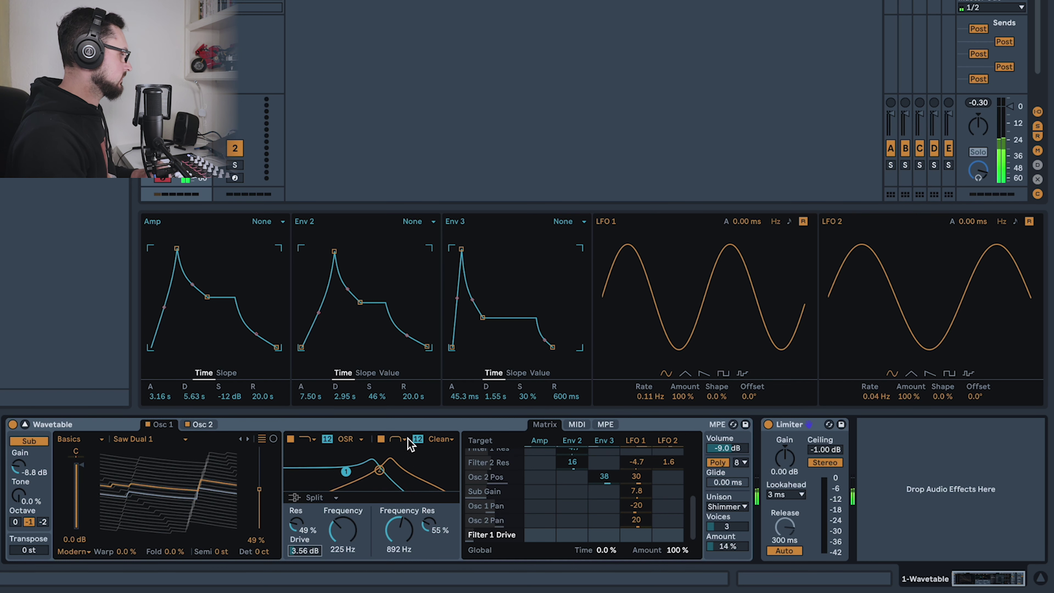
click(437, 462)
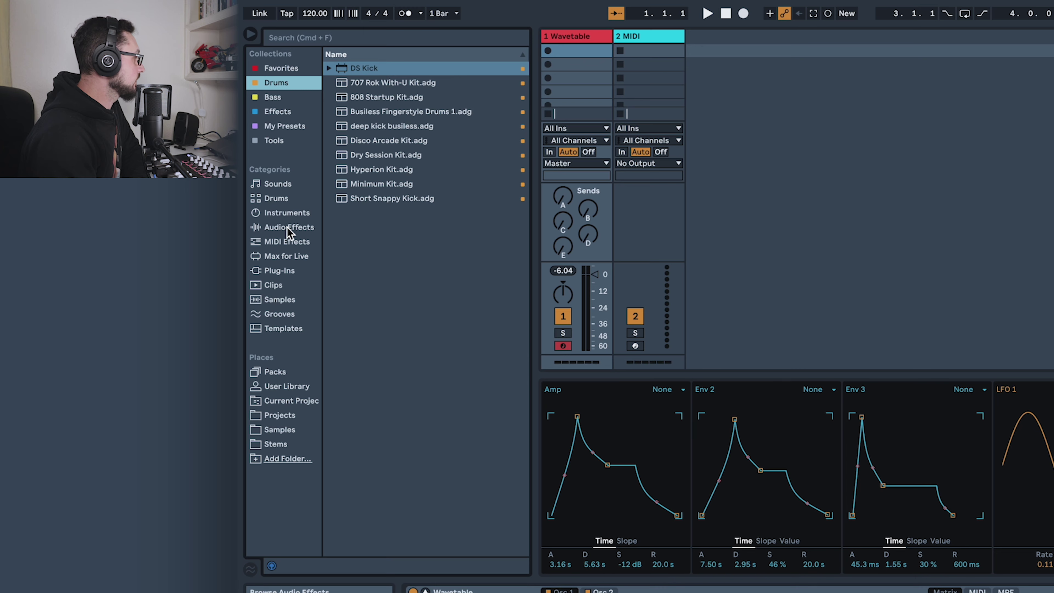
click(286, 228)
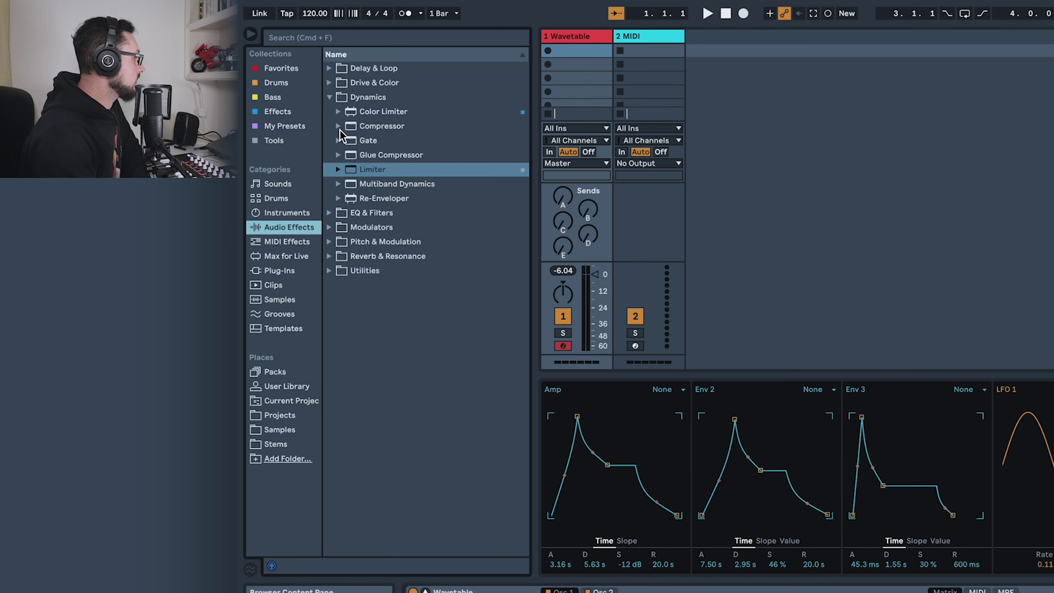
drag(359, 170, 1053, 592)
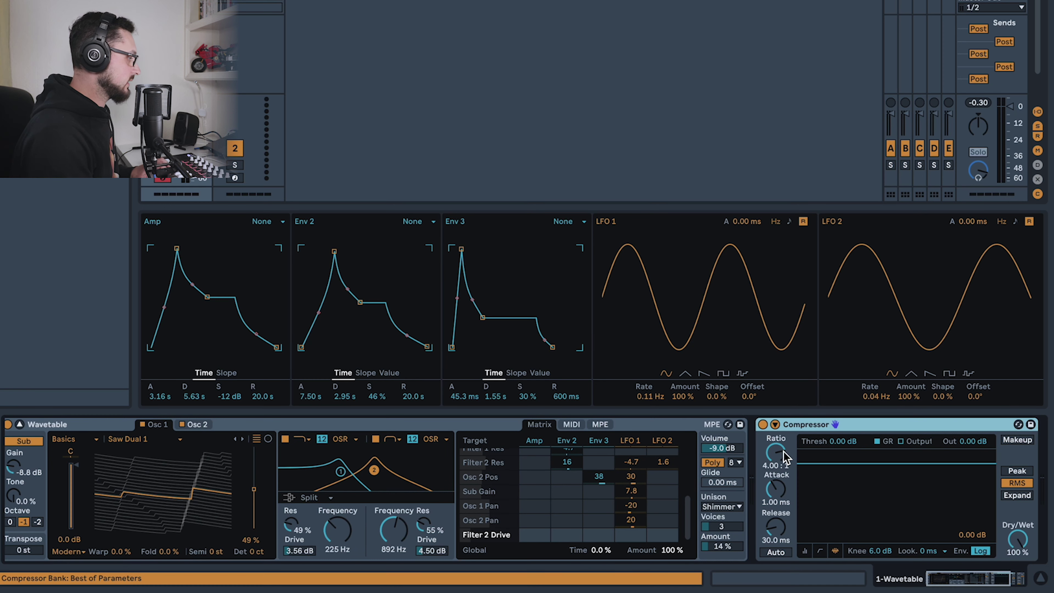
Set the Compressor to 2.78:1 ratio, -21.6 dB threshold, makeup on and -0.99 dB output.
drag(782, 451, 783, 464)
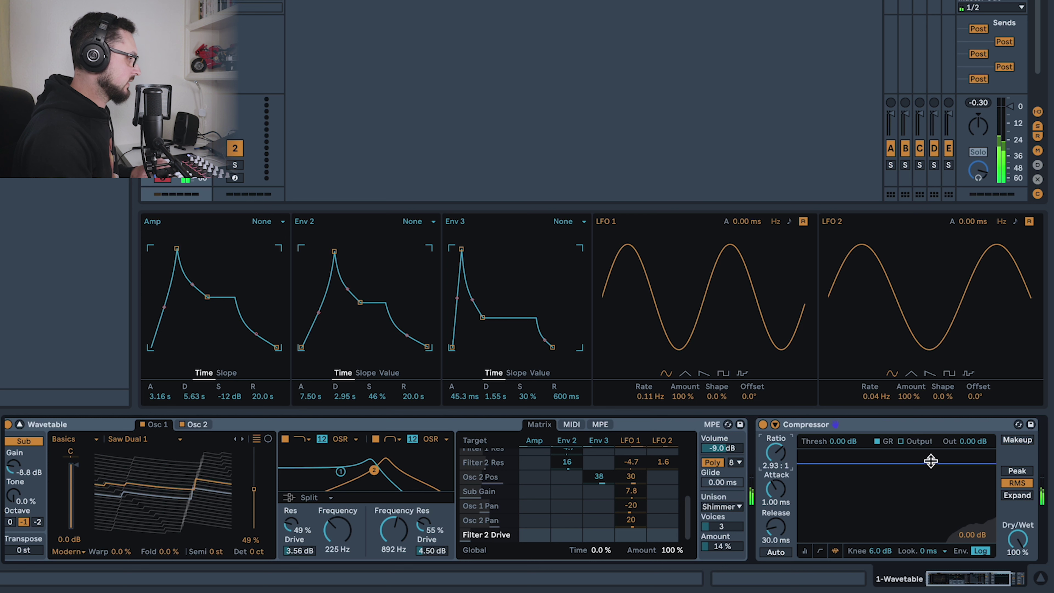
click(819, 551)
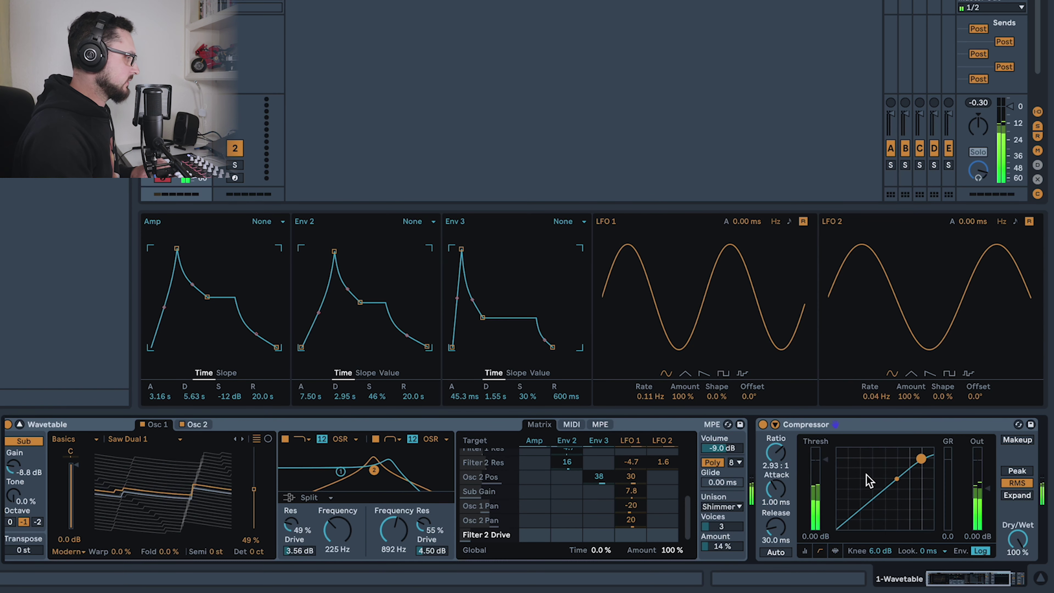
drag(911, 468, 885, 488)
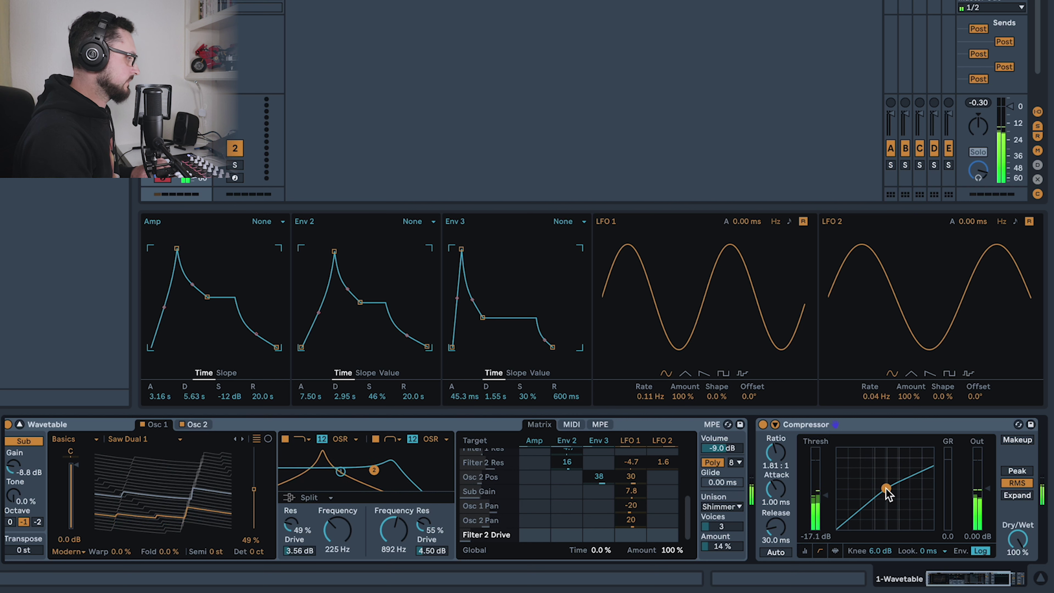
click(1019, 439)
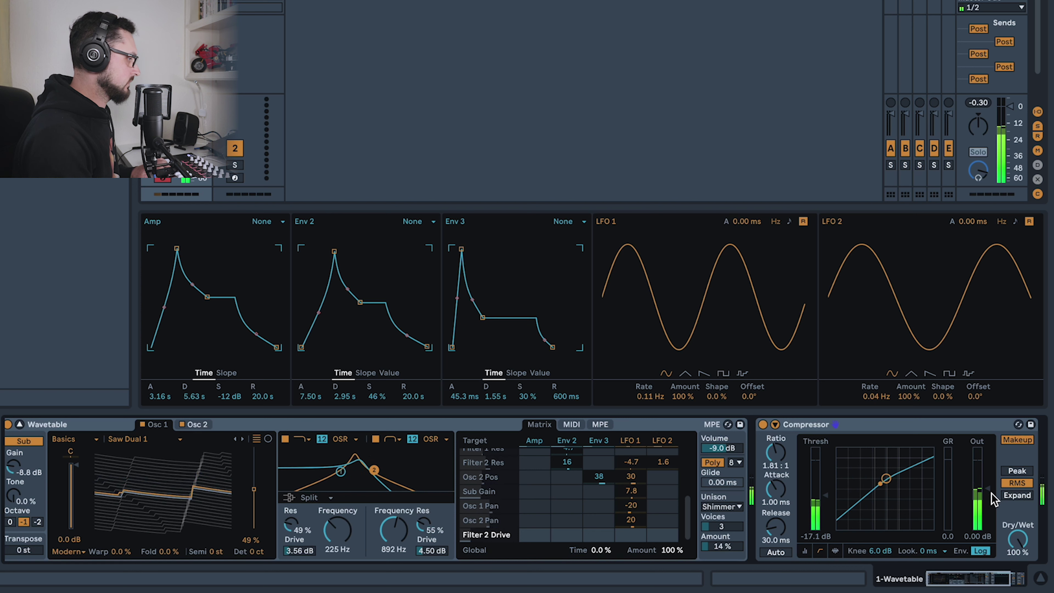
drag(991, 493, 991, 505)
drag(892, 485, 891, 477)
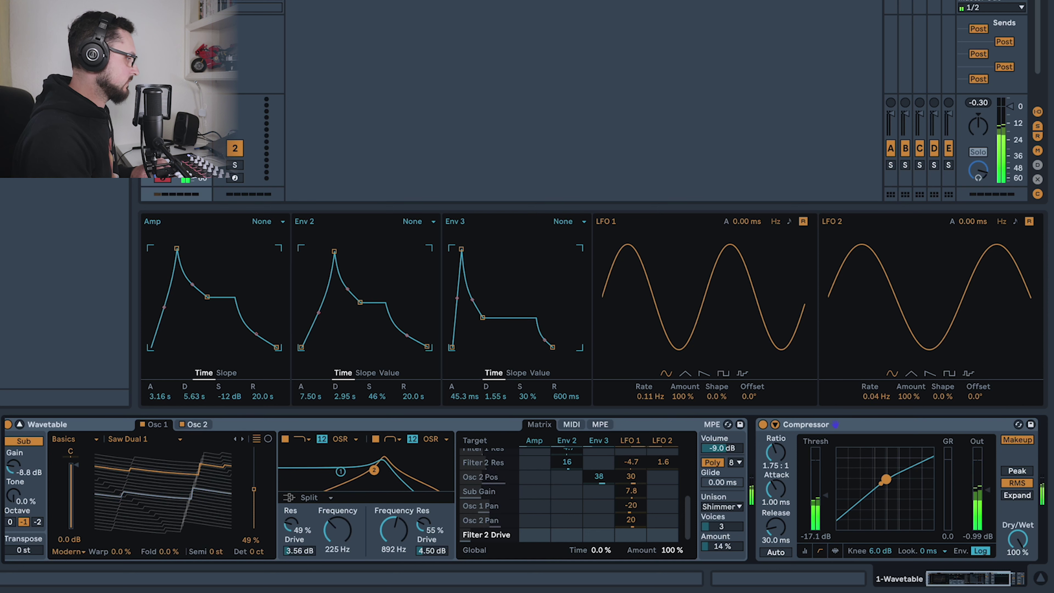
drag(886, 481, 868, 485)
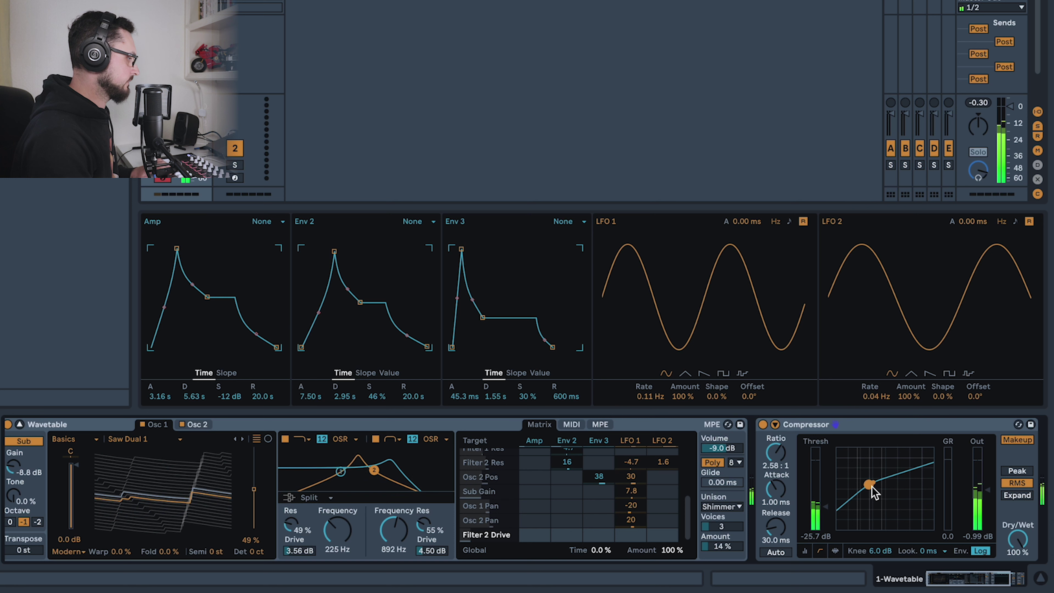
drag(870, 485, 876, 478)
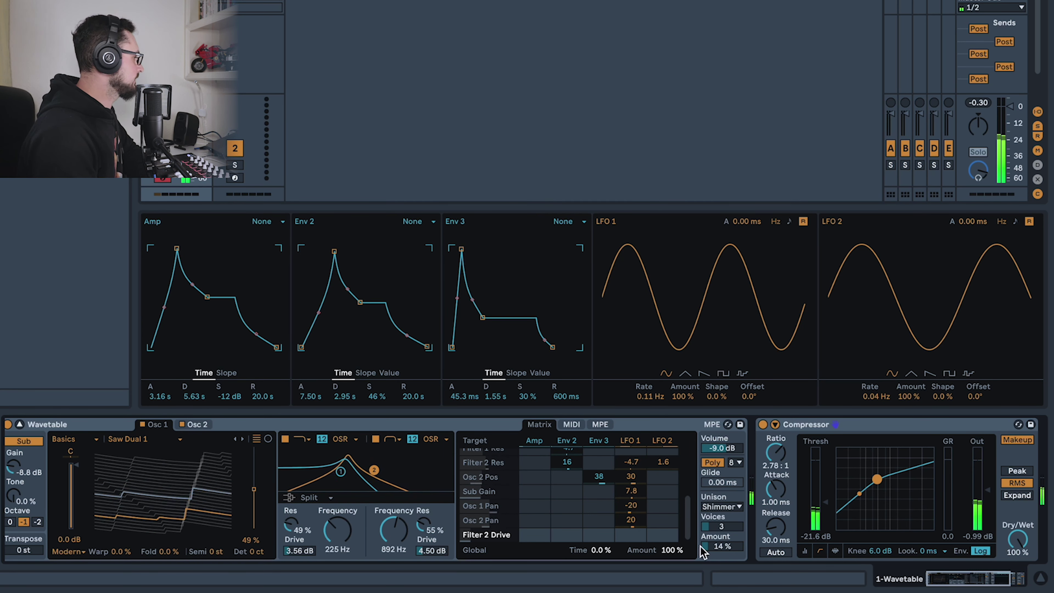
click(967, 578)
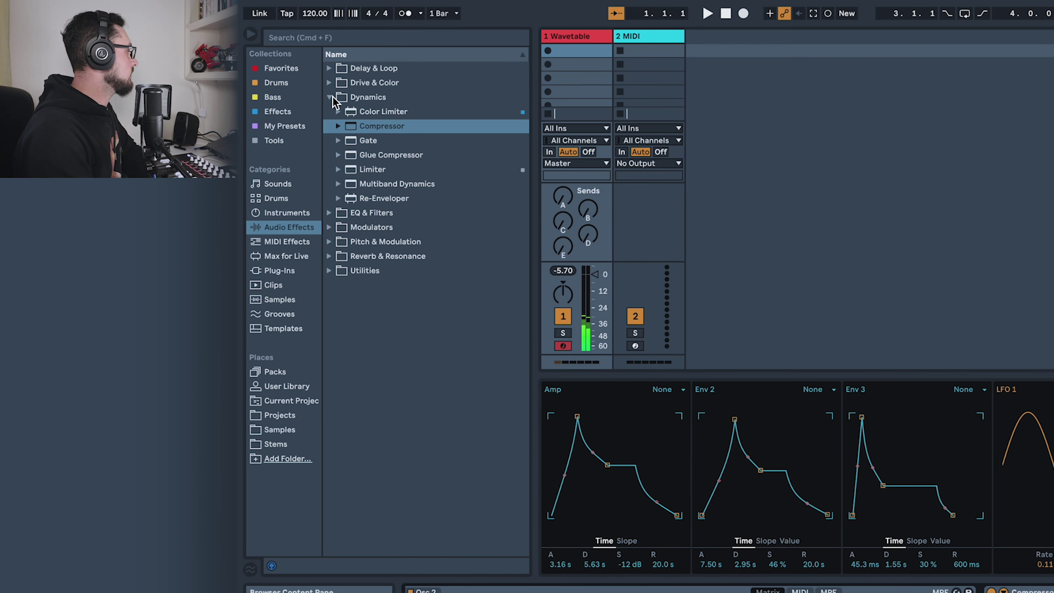
Add a Saturator from the Drive & Color folder after the Compressor.
click(329, 96)
click(329, 83)
double_click(377, 212)
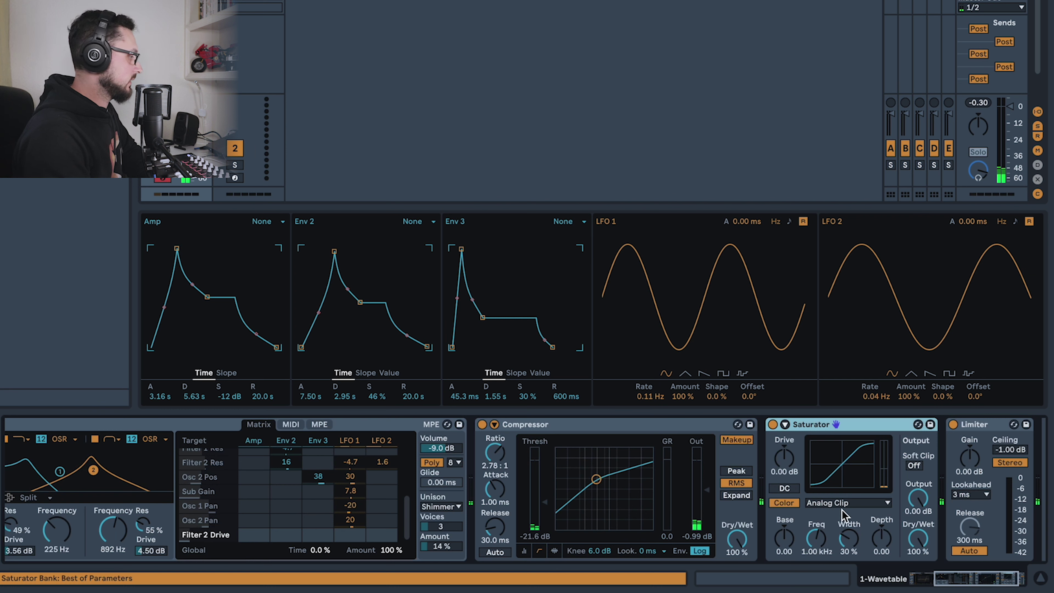
Set the Saturator to Soft Sine with 9.71 dB drive, A/B-ing it with bypass.
click(841, 509)
click(870, 514)
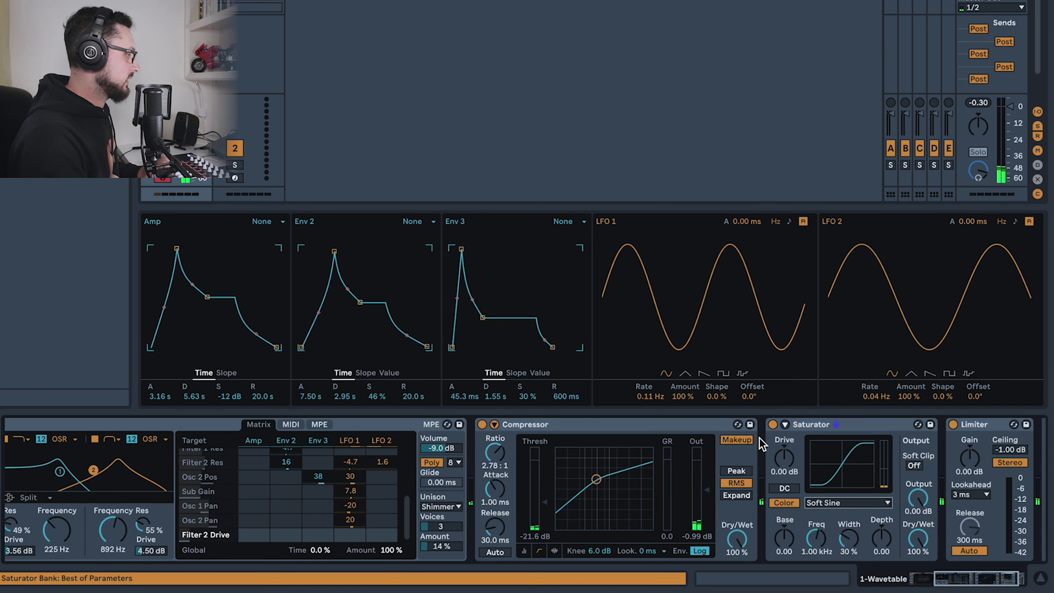
drag(783, 457, 783, 452)
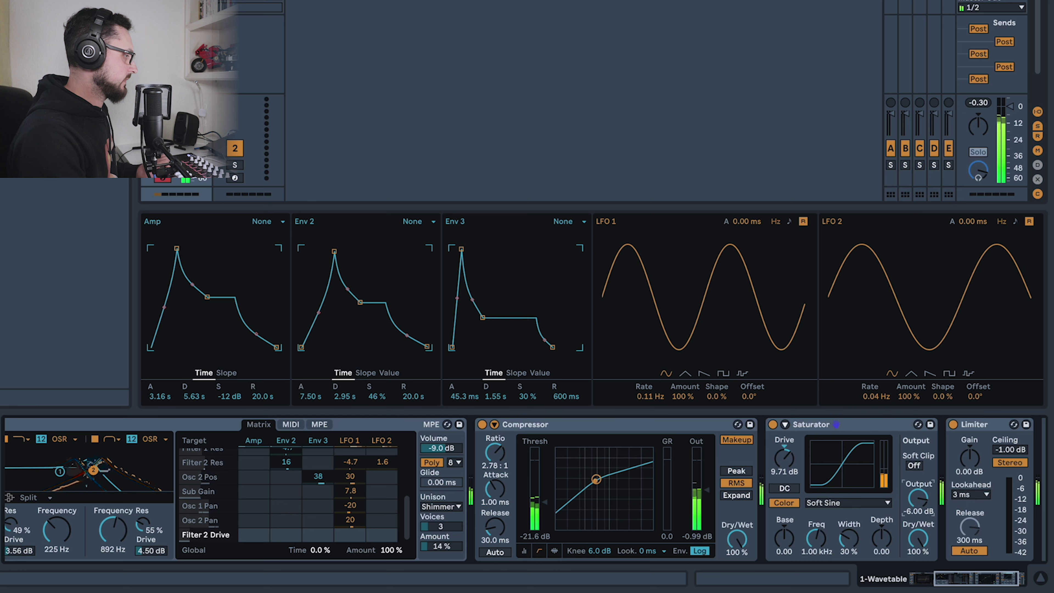
click(772, 424)
click(772, 424)
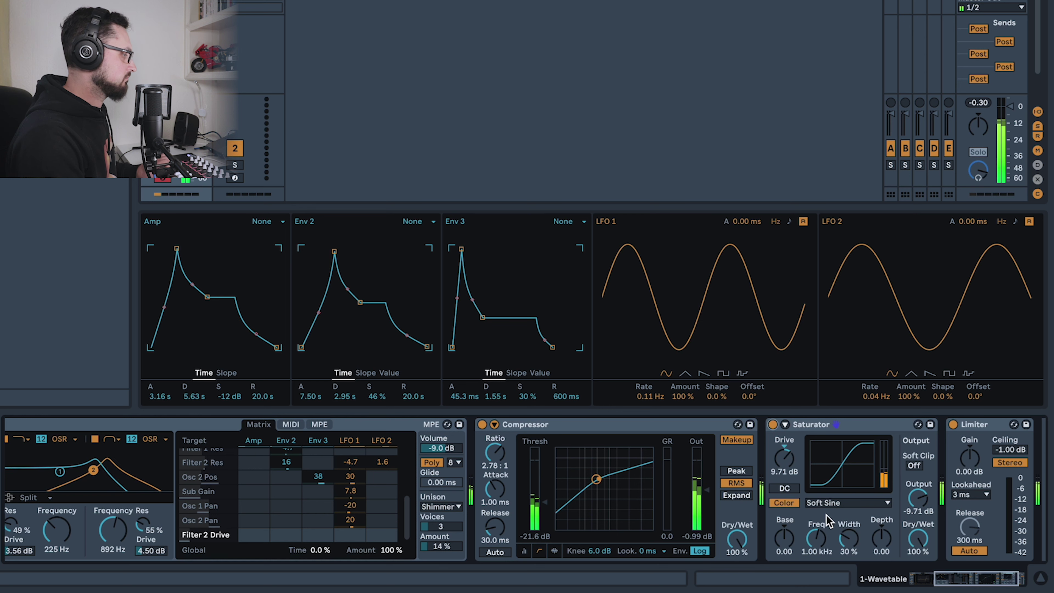
Enable DC, lower the Saturator output to -16.3 dB, and switch it off to compare.
click(786, 489)
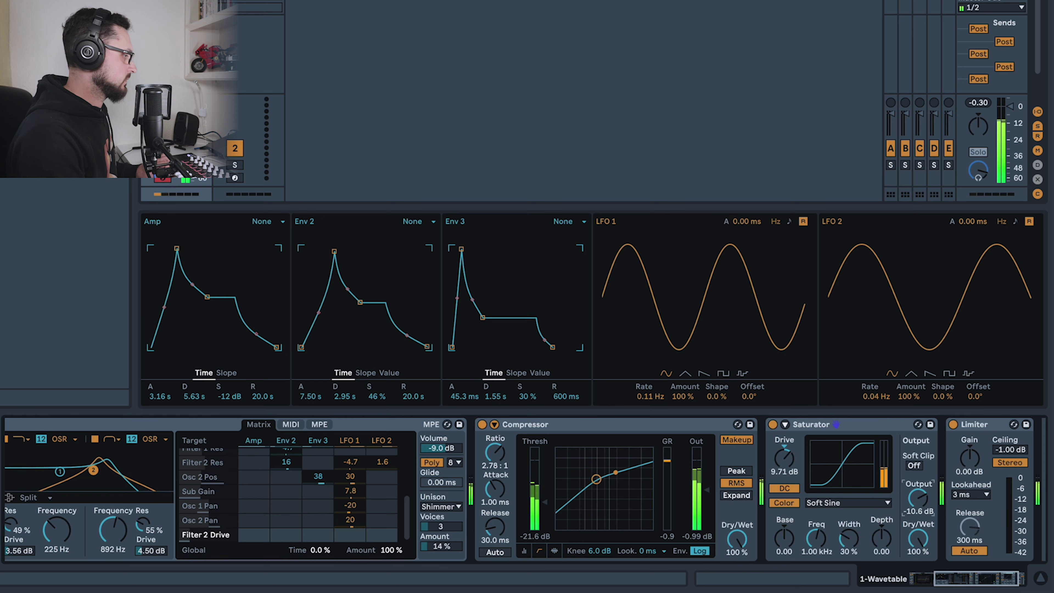
drag(920, 503, 918, 502)
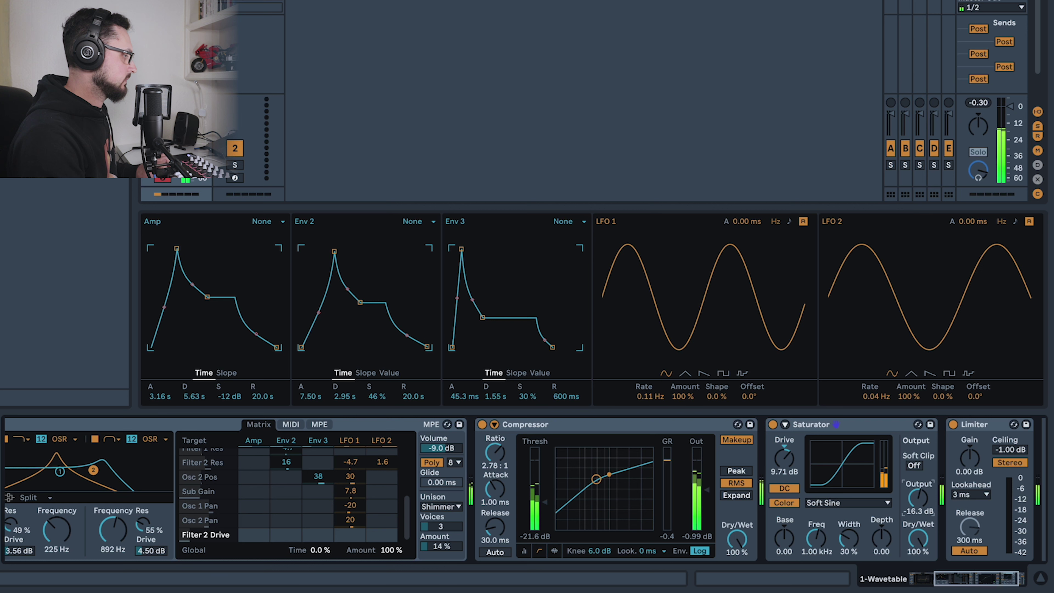
click(773, 423)
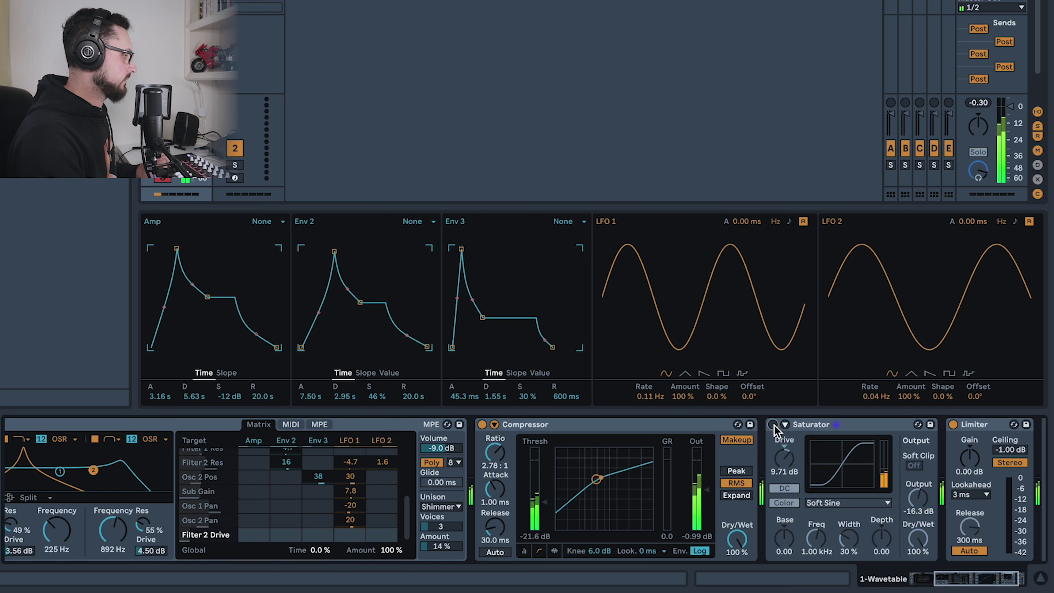
click(836, 425)
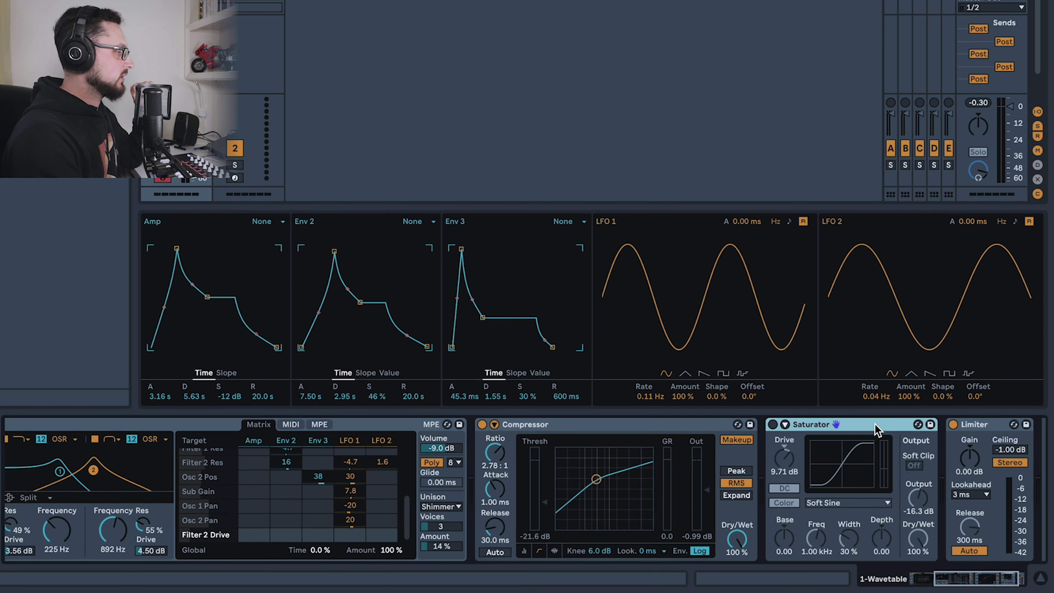
Turn the Saturator back on, group it into an Audio Effect Rack, and name its chain 'Saturation'.
key(0)
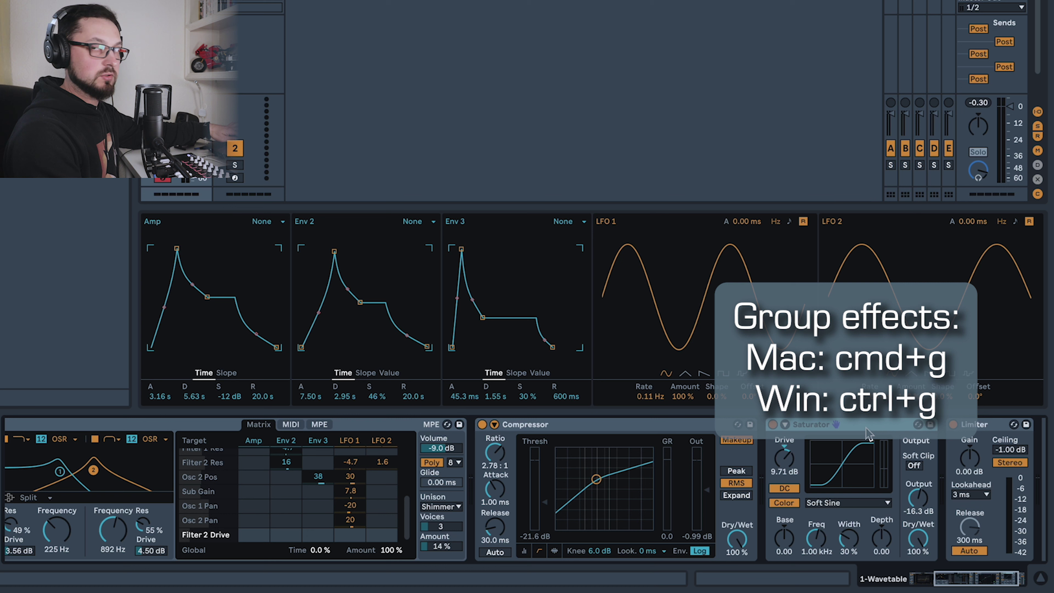
key(ctrl+g)
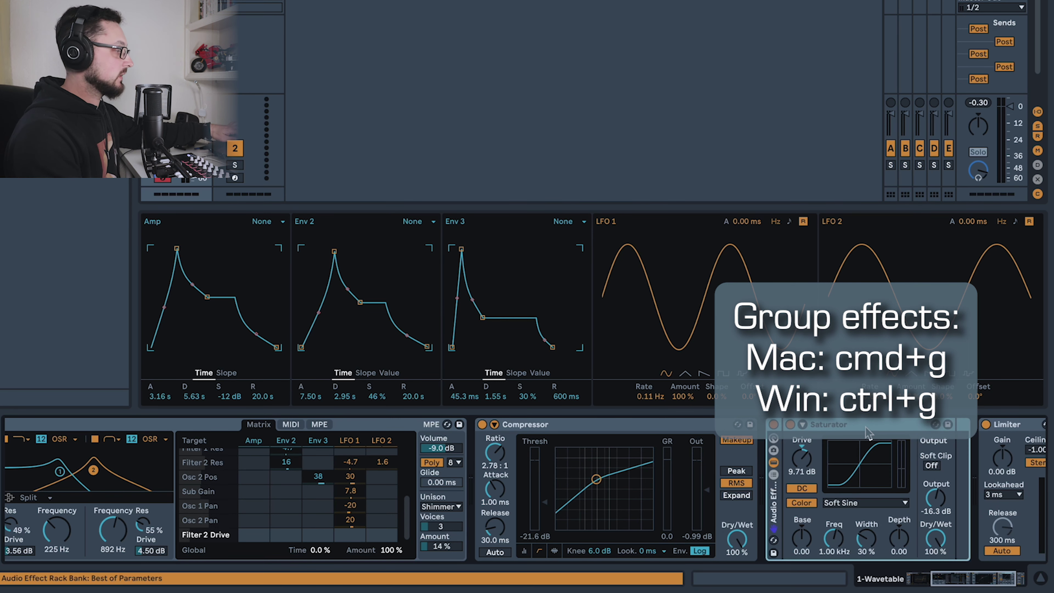
click(773, 477)
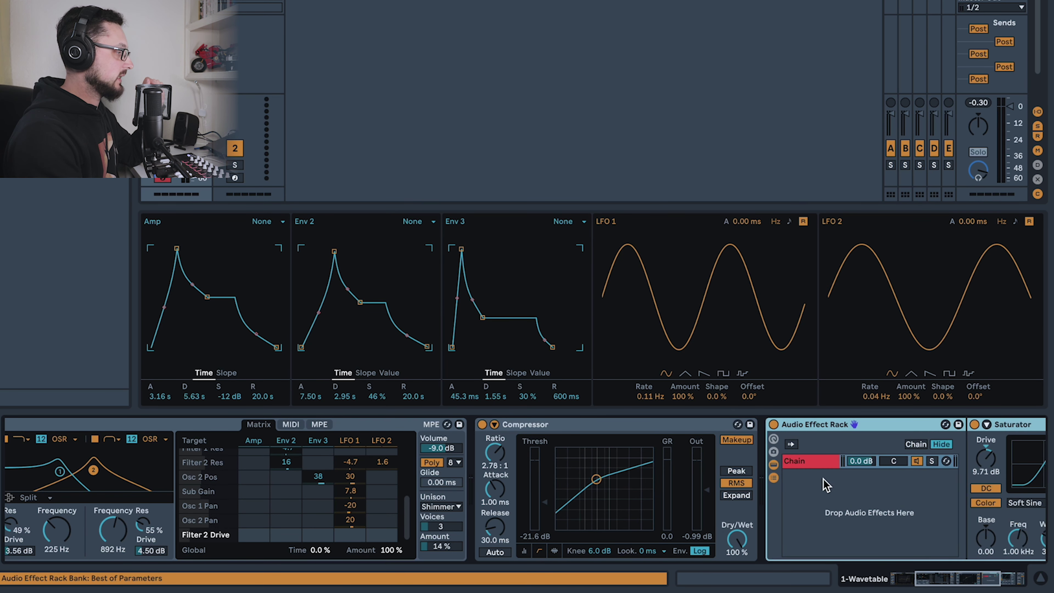
click(802, 463)
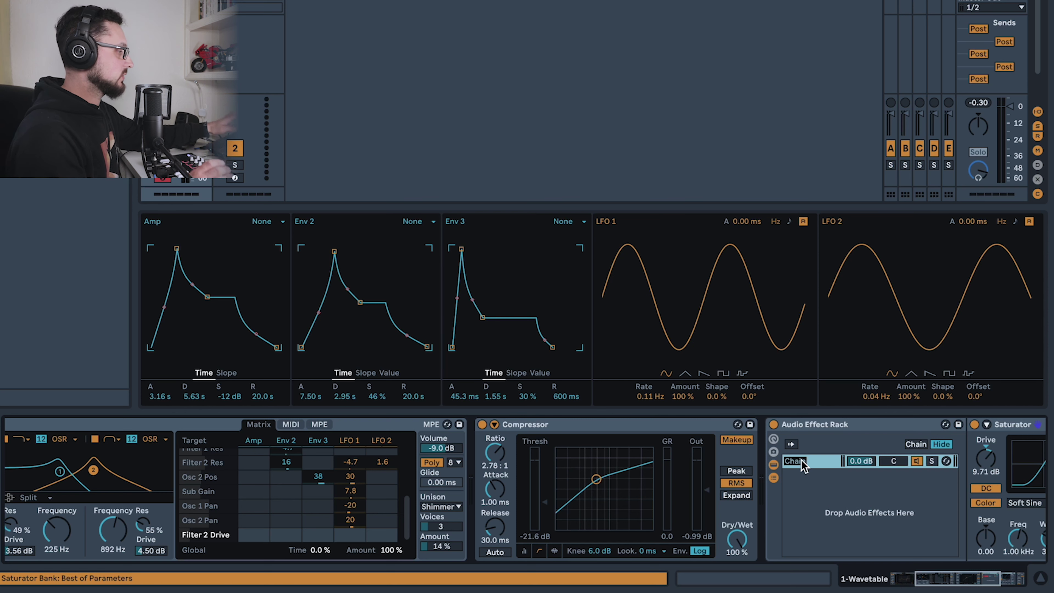
key(ctrl+r)
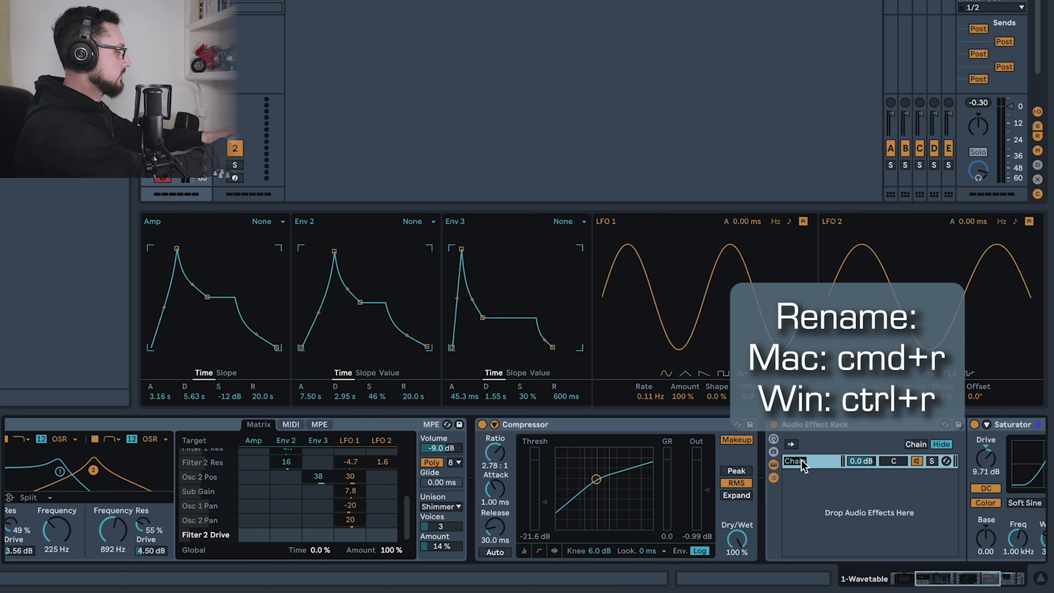
text(Saturation)
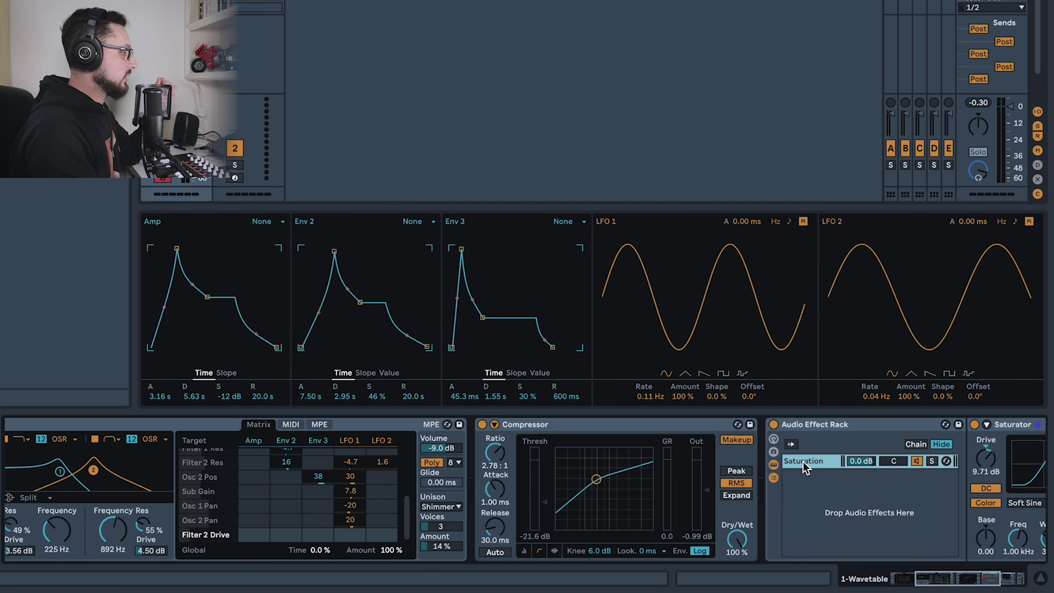
Add a second empty chain to the Audio Effect Rack.
right_click(804, 474)
click(826, 483)
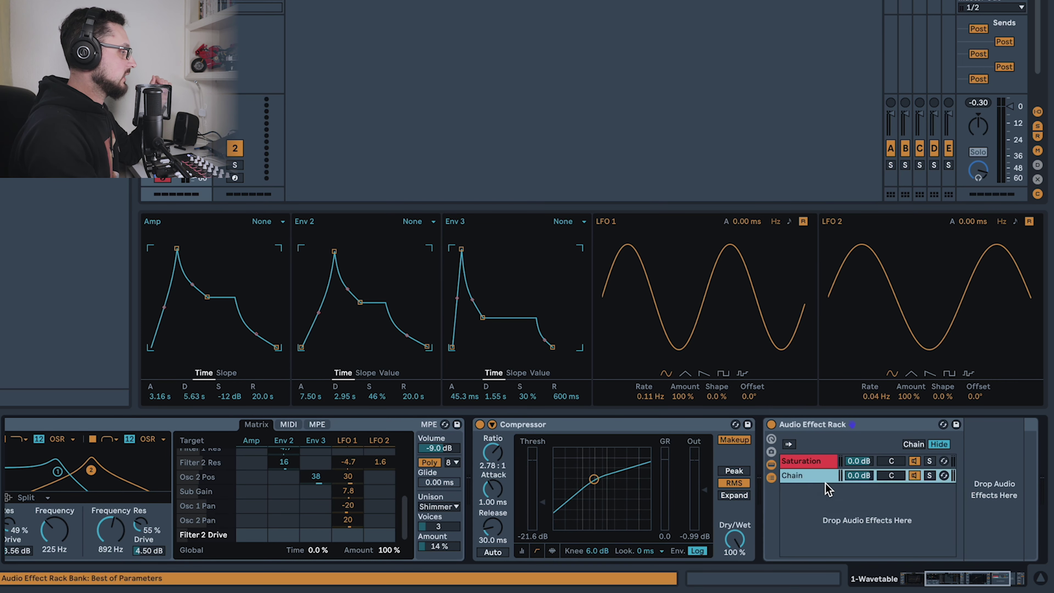
click(961, 583)
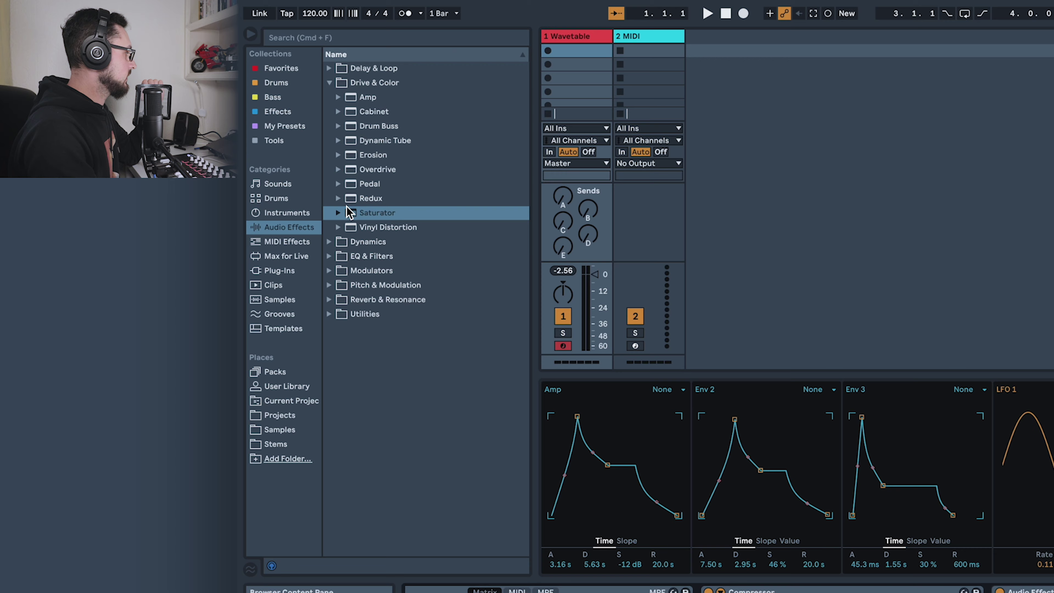
Solo a Redux in the new chain at 5.66 kHz, 9 bits, 6.4% jitter; chain at -3.4 dB.
drag(356, 201, 1053, 592)
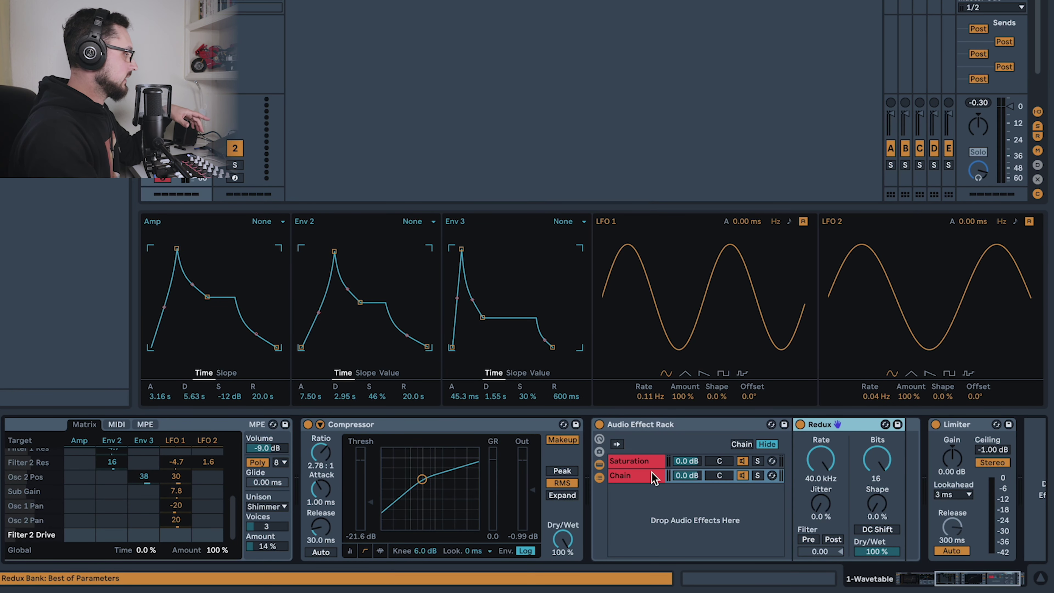
click(757, 475)
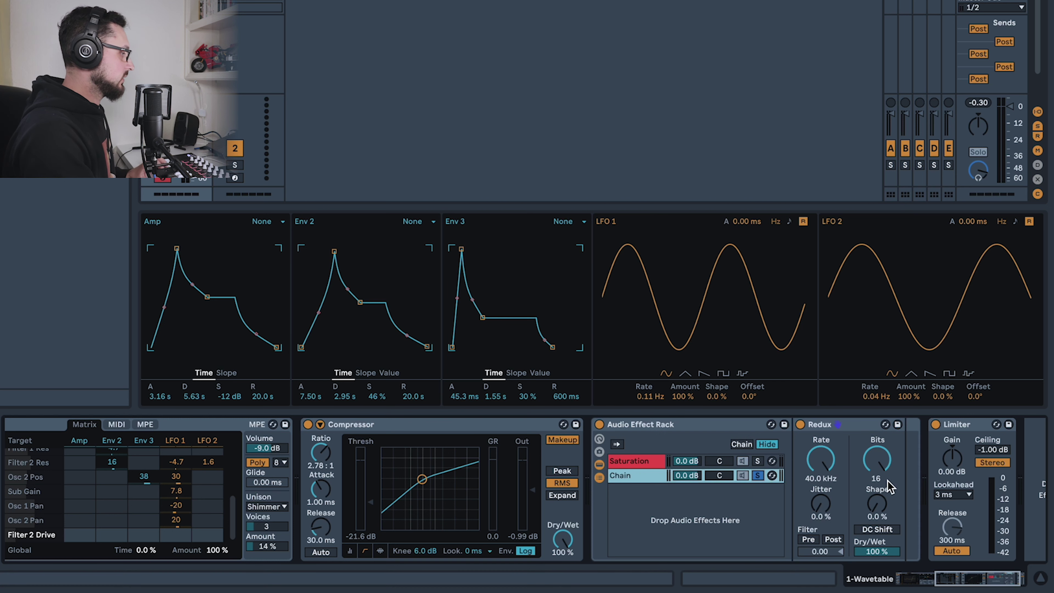
drag(820, 458, 820, 486)
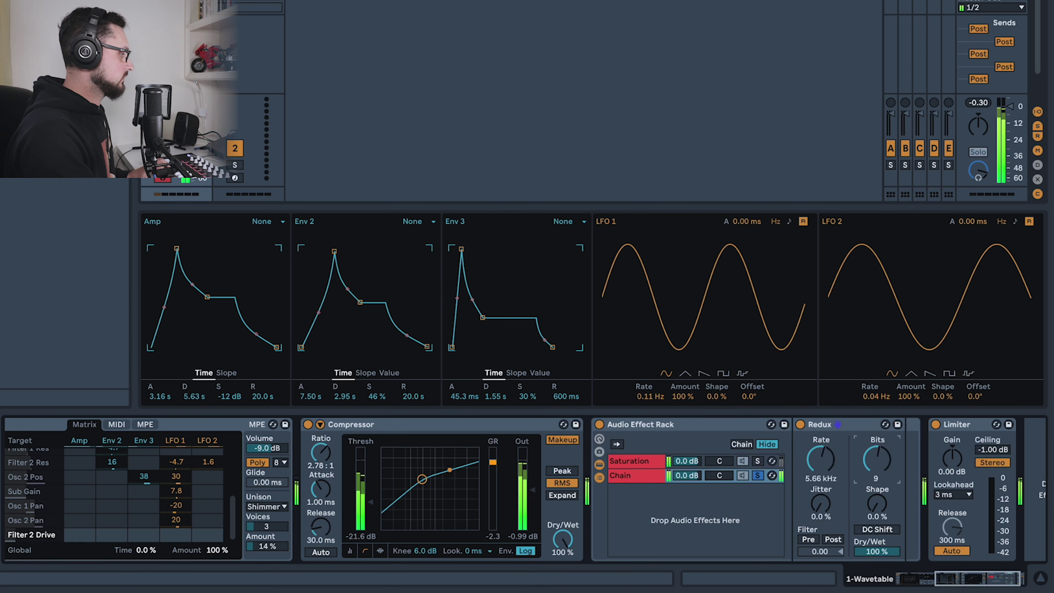
drag(820, 503, 821, 498)
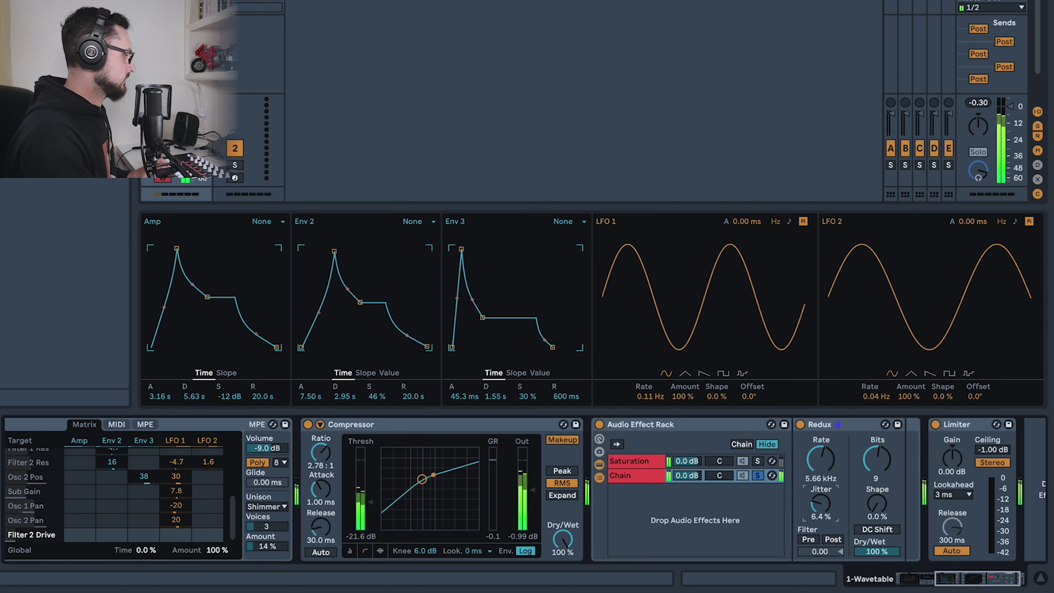
drag(689, 475, 688, 489)
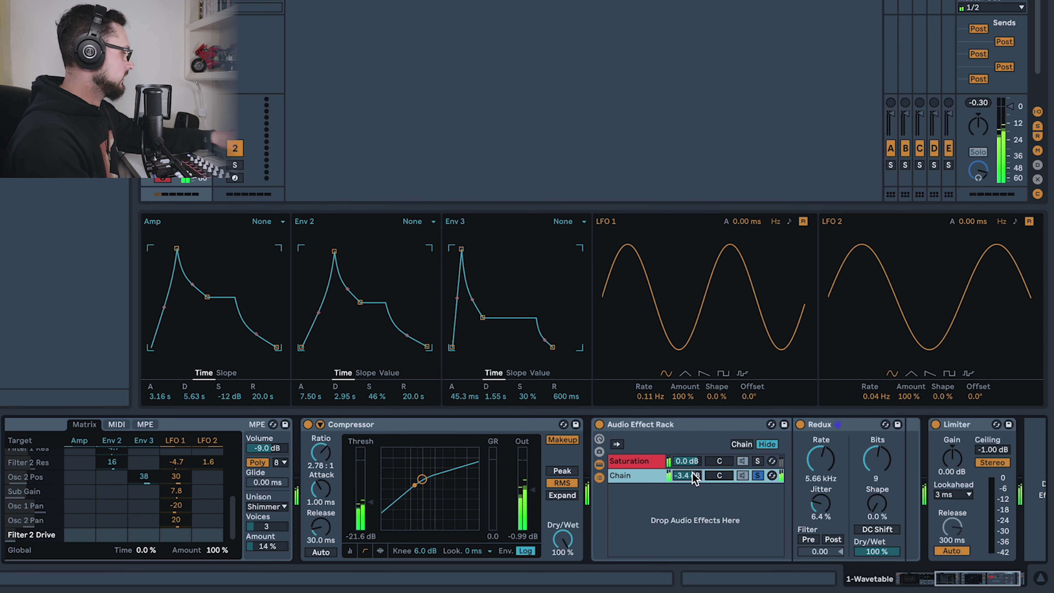
Set both the second chain and the Saturation chain volumes to -3.0 dB.
text(-3)
key(Return)
click(694, 461)
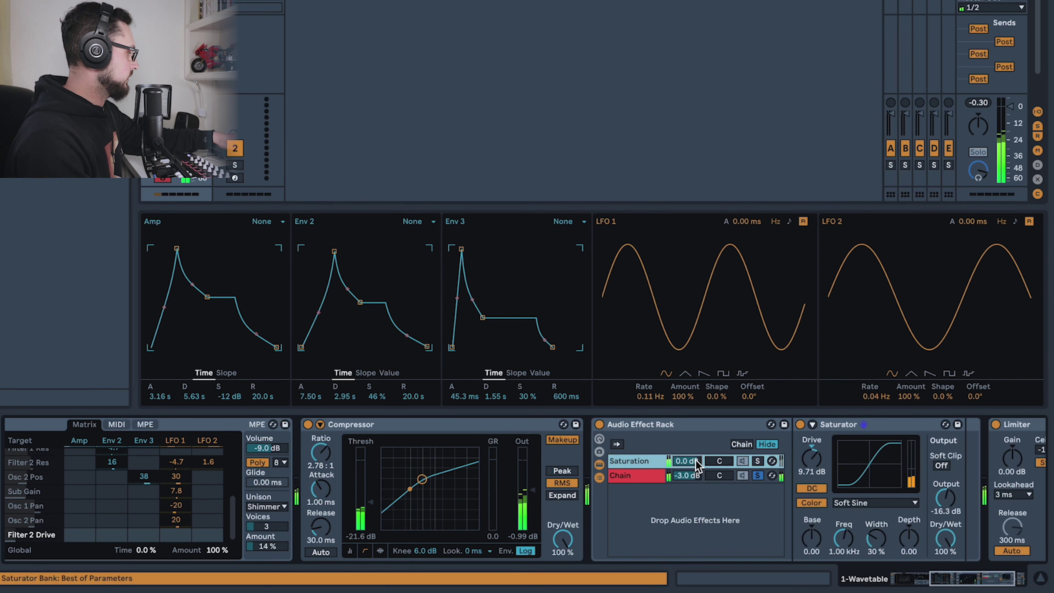
text(-3)
key(Return)
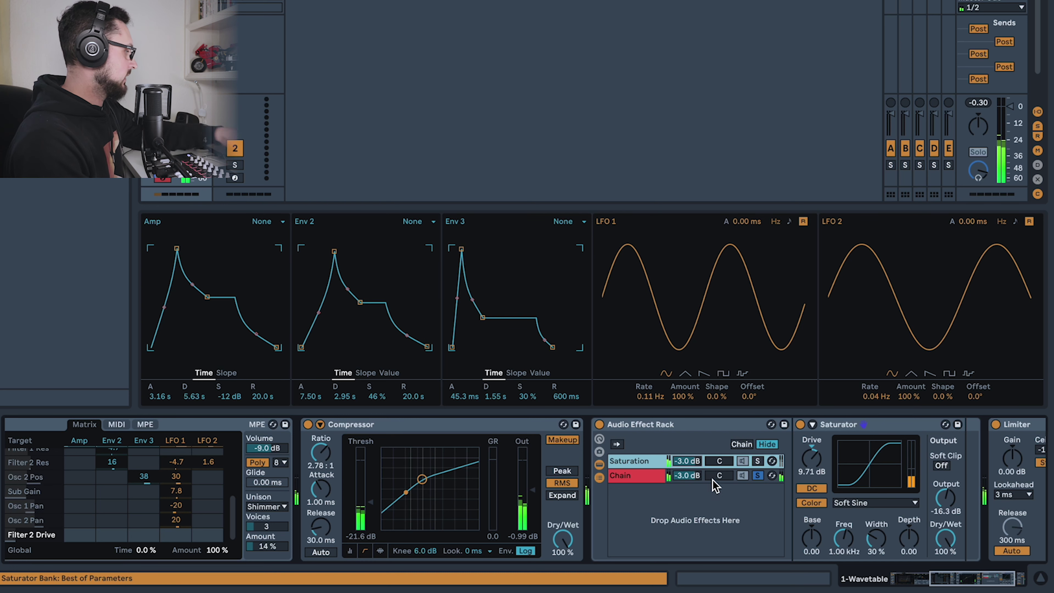
Rename the second rack chain to 'Redux'.
click(718, 479)
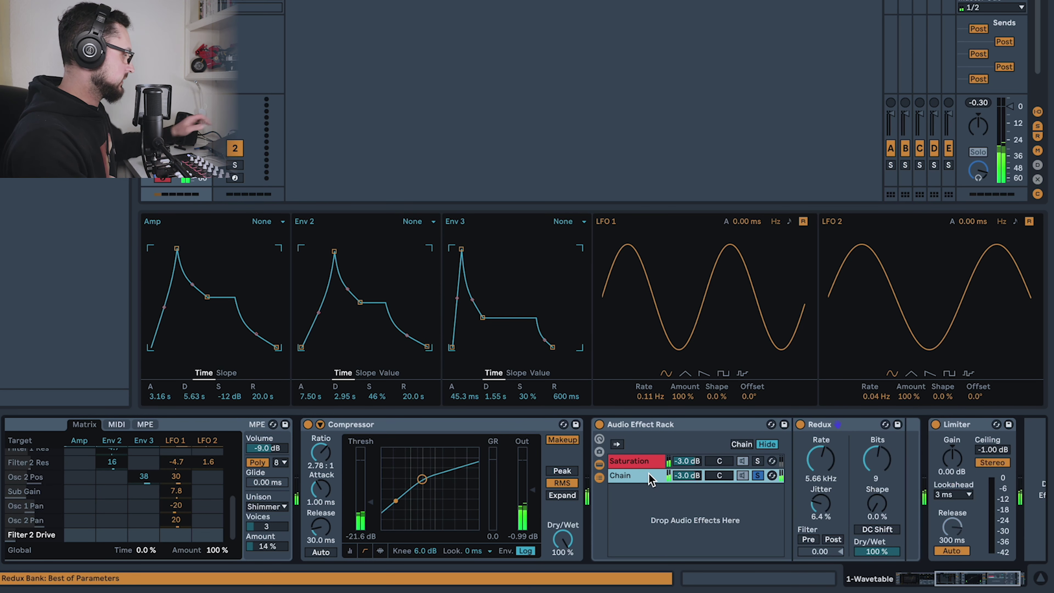
key(ctrl+r)
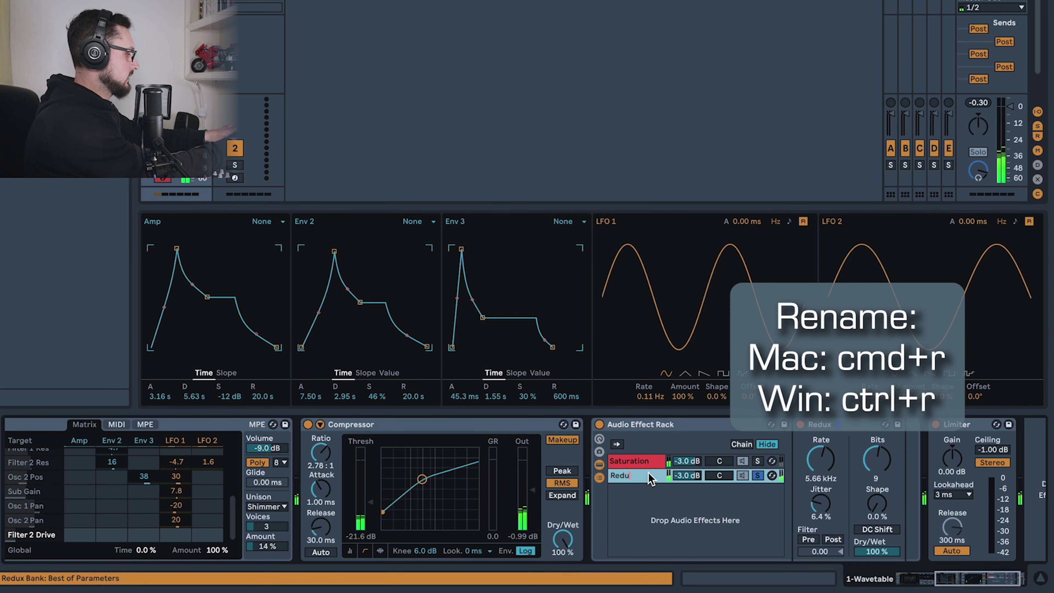
text(Redux)
key(Return)
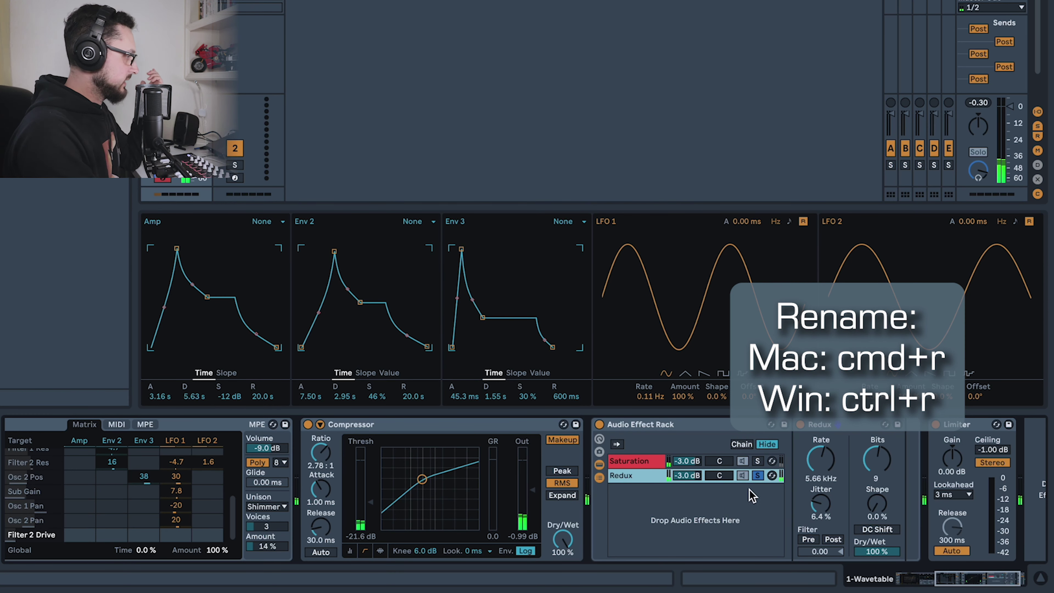
Pan Redux to 15R and Saturation to 15L, then unsolo the Redux chain.
drag(721, 476, 721, 474)
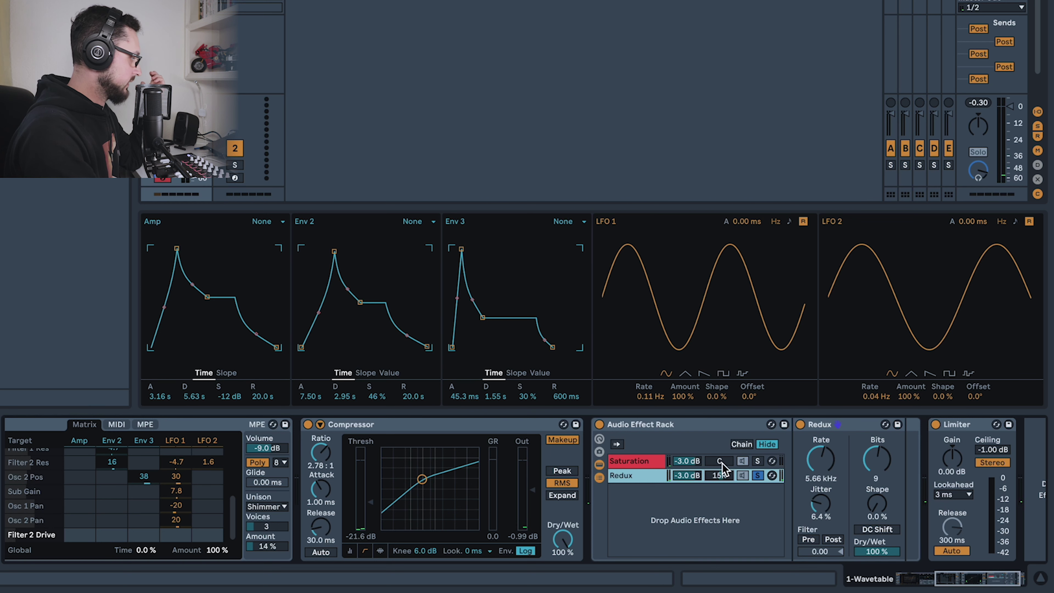
drag(722, 469, 722, 472)
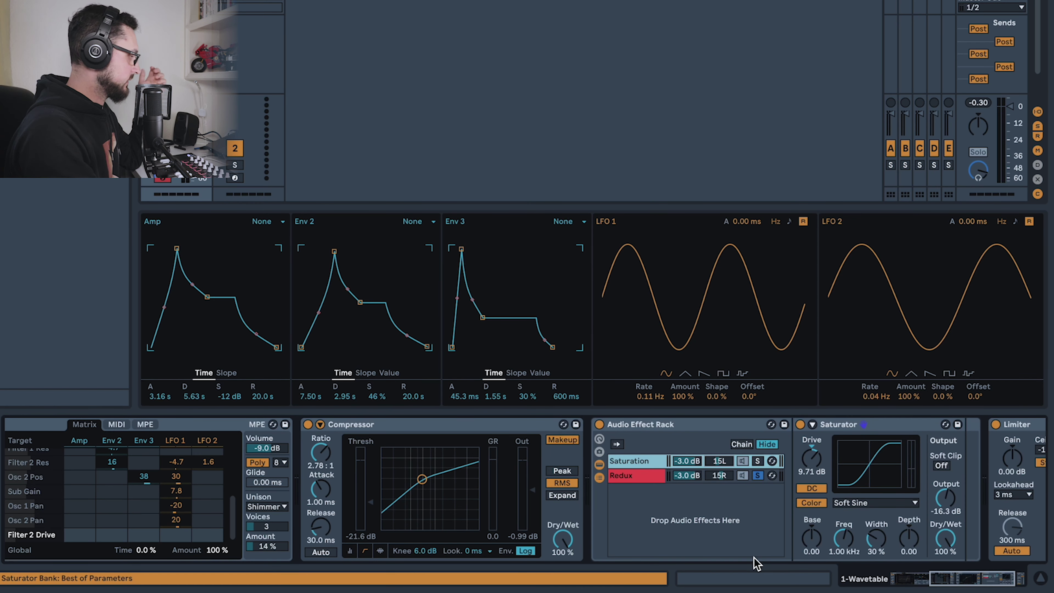
click(760, 476)
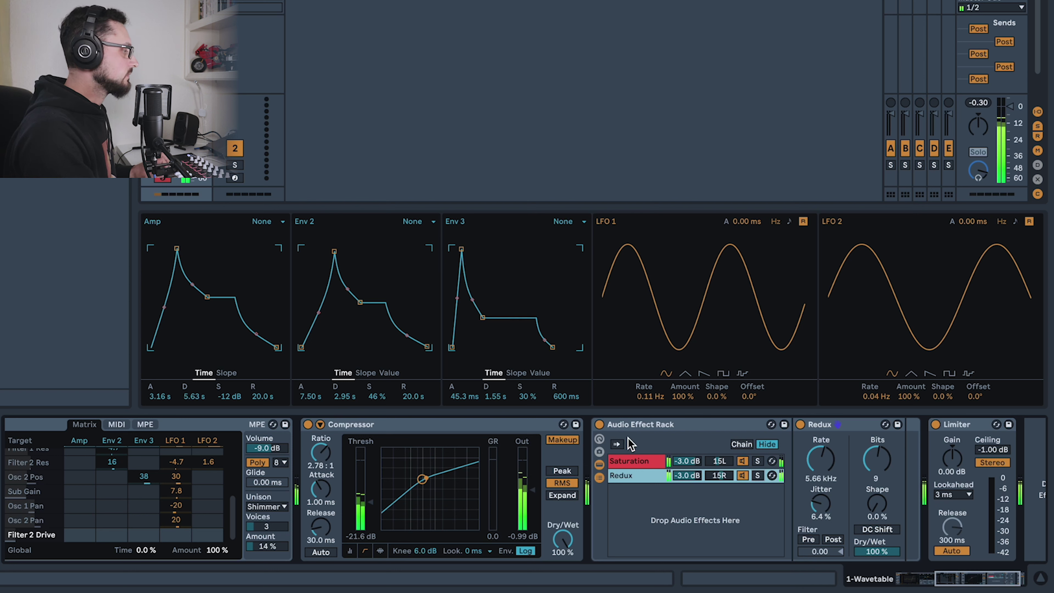
click(602, 428)
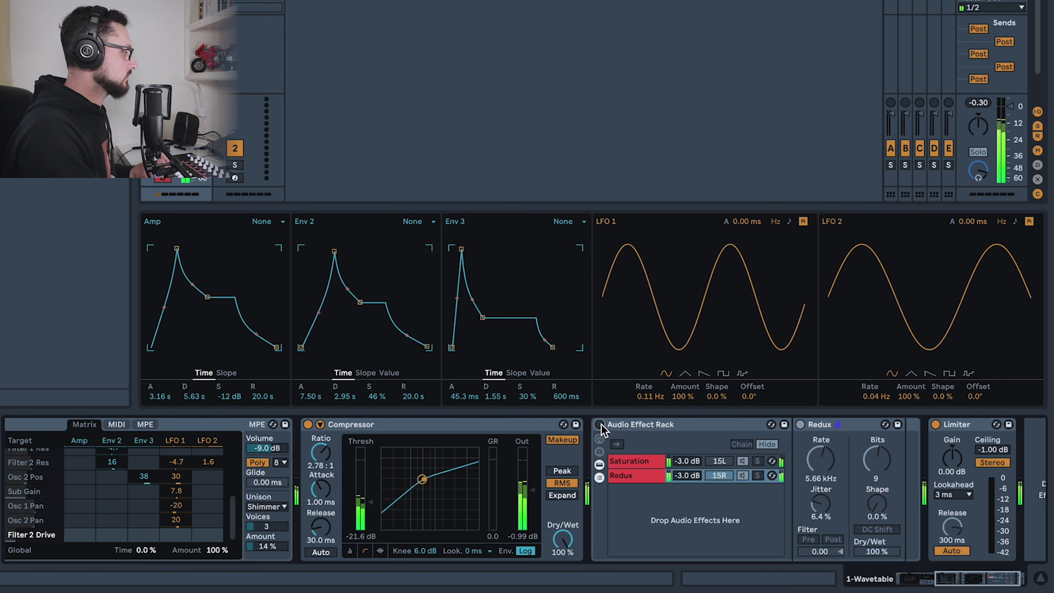
click(740, 544)
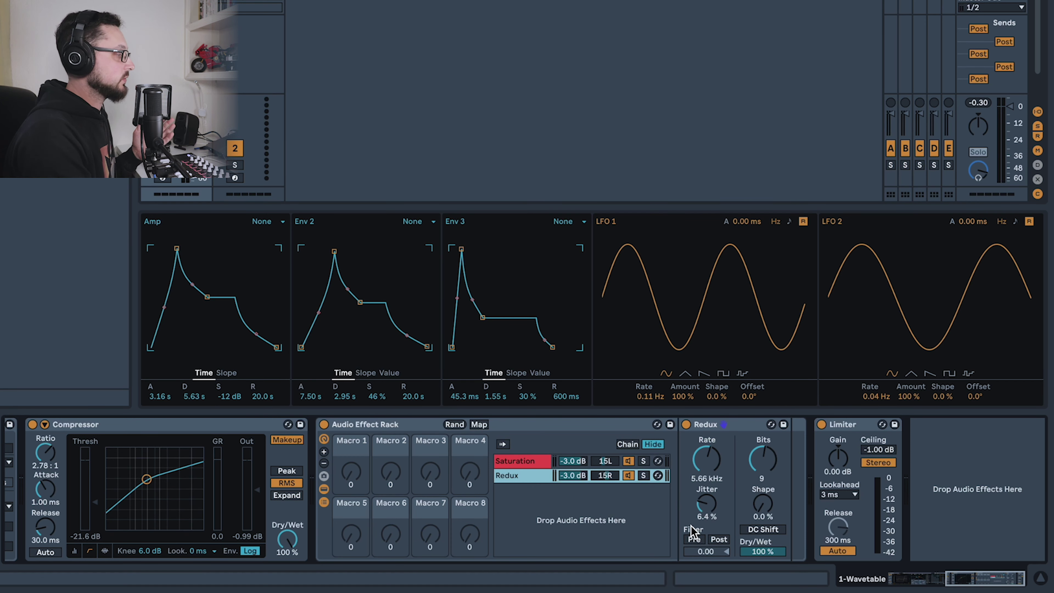
Map the Redux Dry/Wet to Macro 2 and name that macro 'Redux'.
click(478, 424)
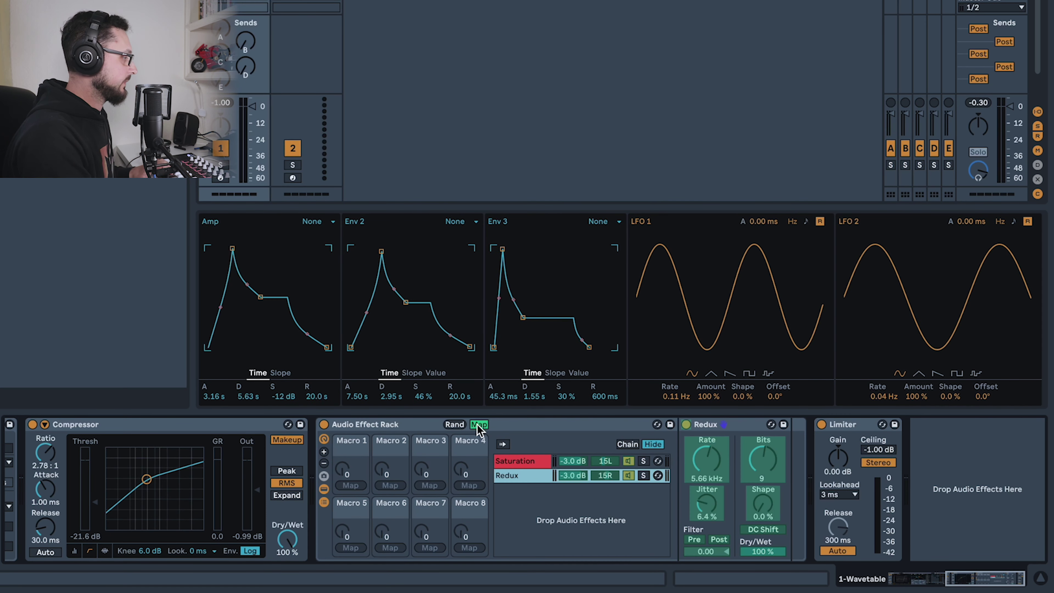
click(765, 554)
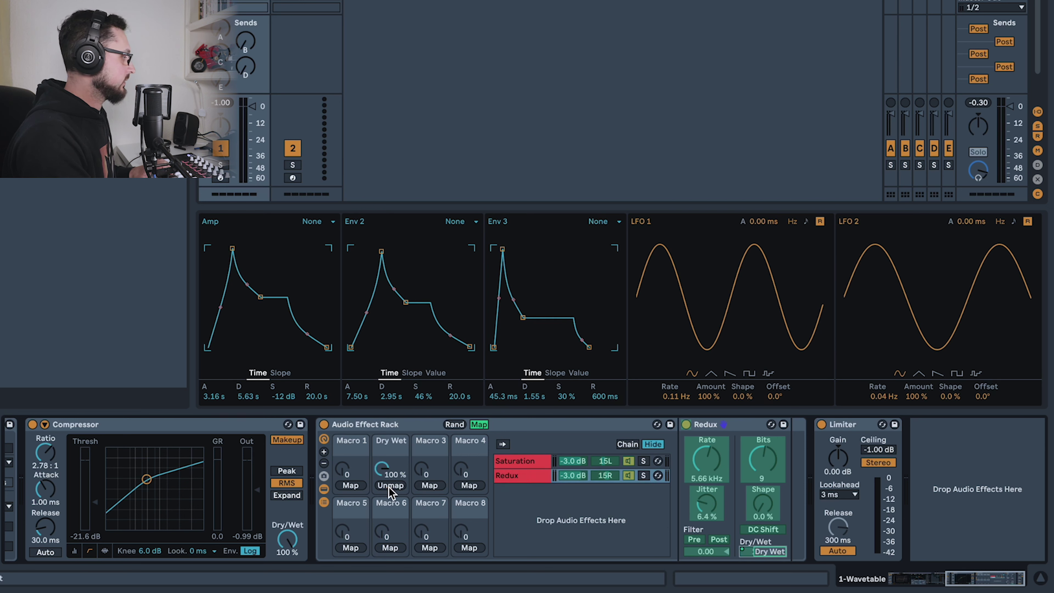
click(388, 485)
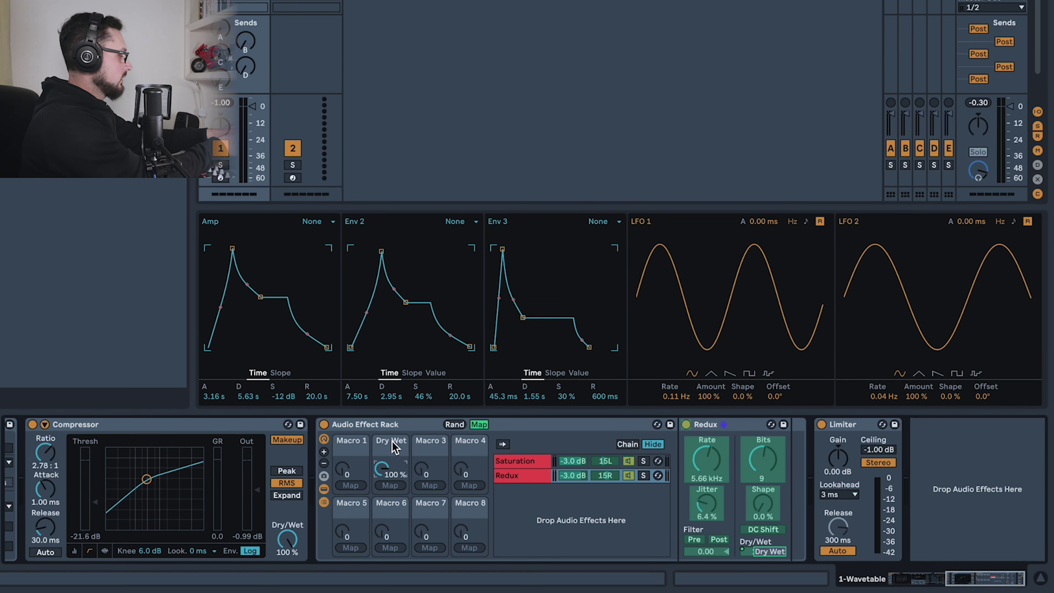
click(391, 441)
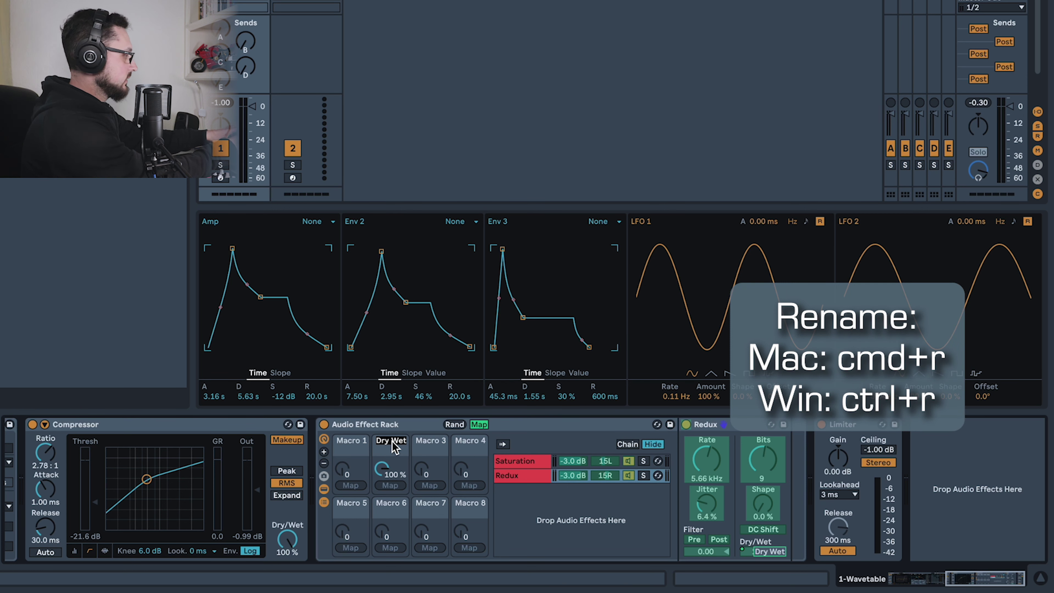
text(Redux)
key(Return)
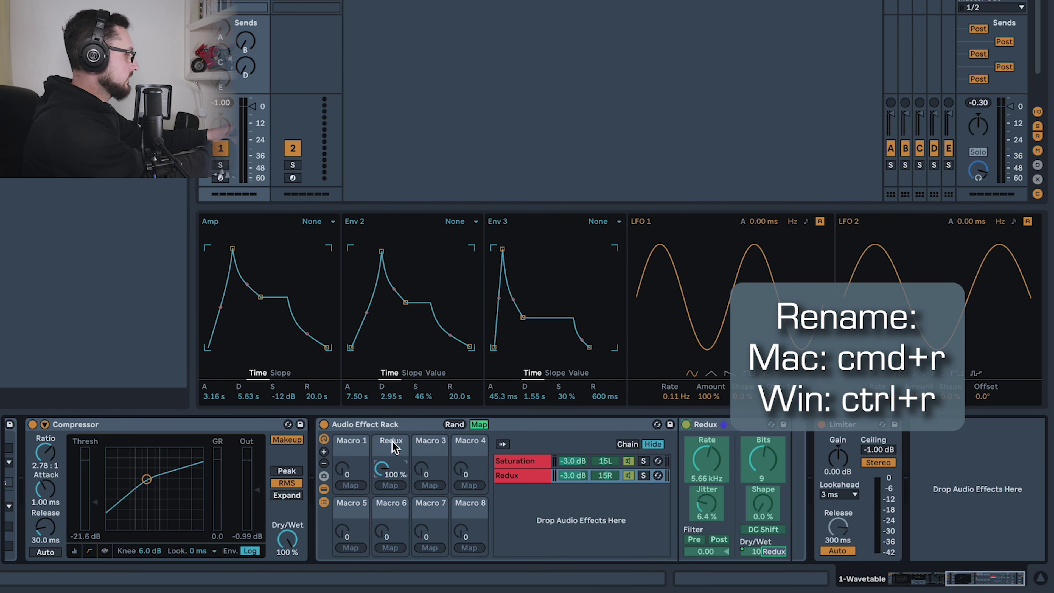
Map the Saturator's Dry/Wet to Macro 1 and name it 'Saturation'.
click(548, 462)
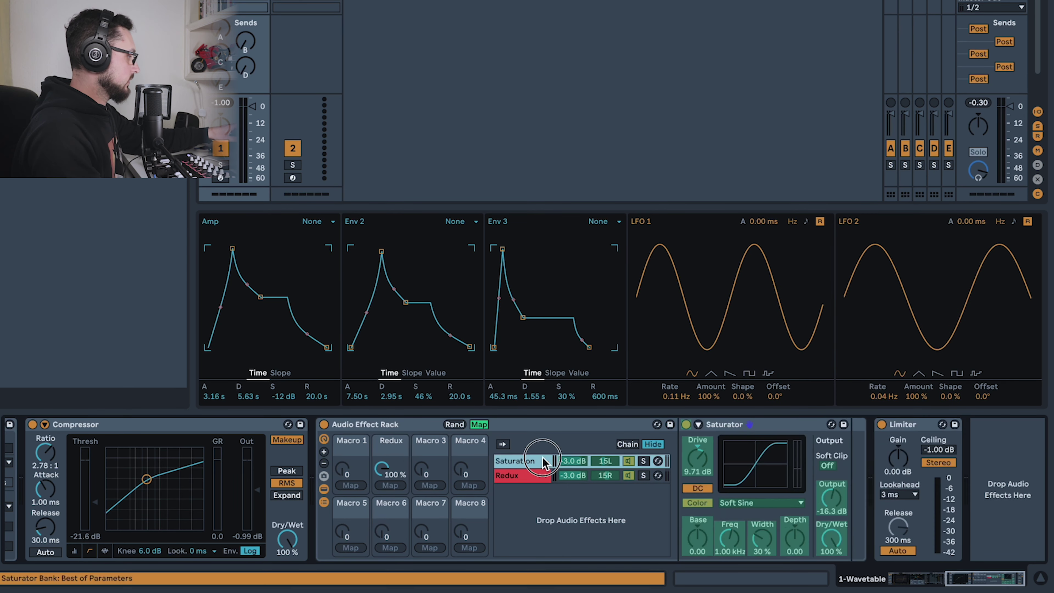
click(833, 549)
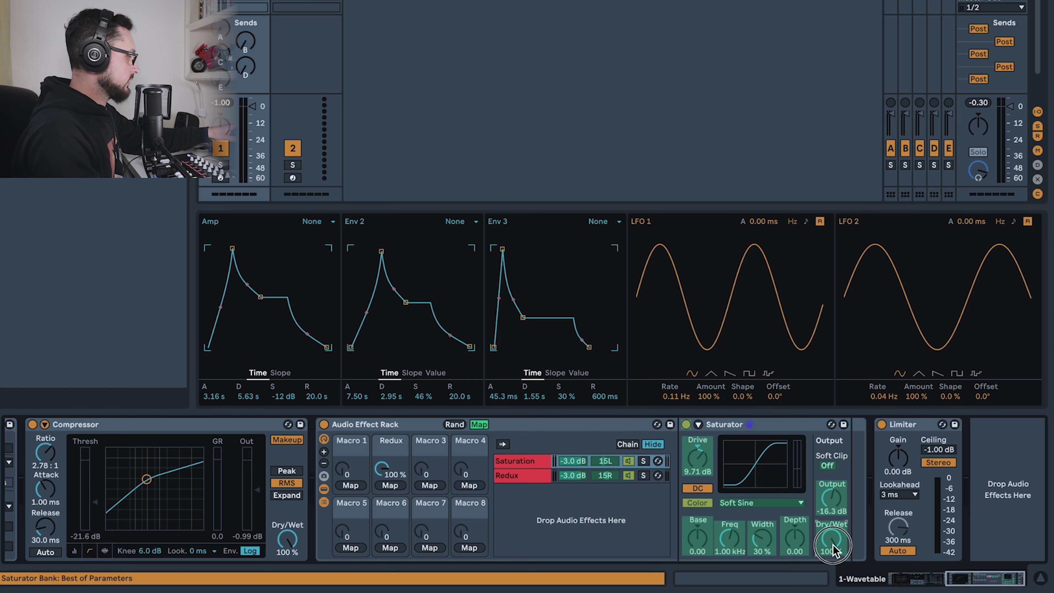
click(359, 484)
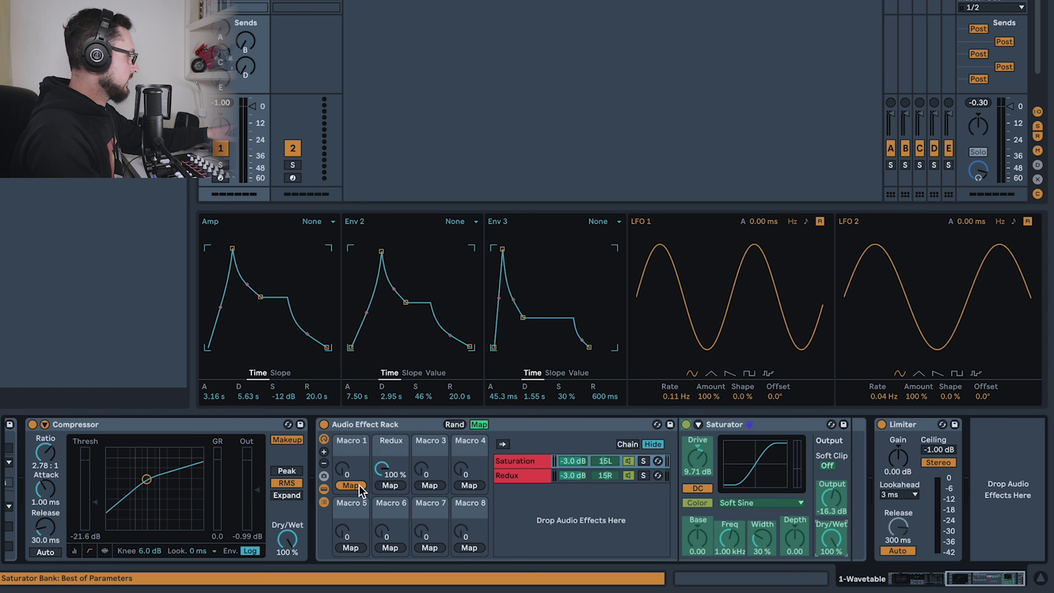
click(354, 449)
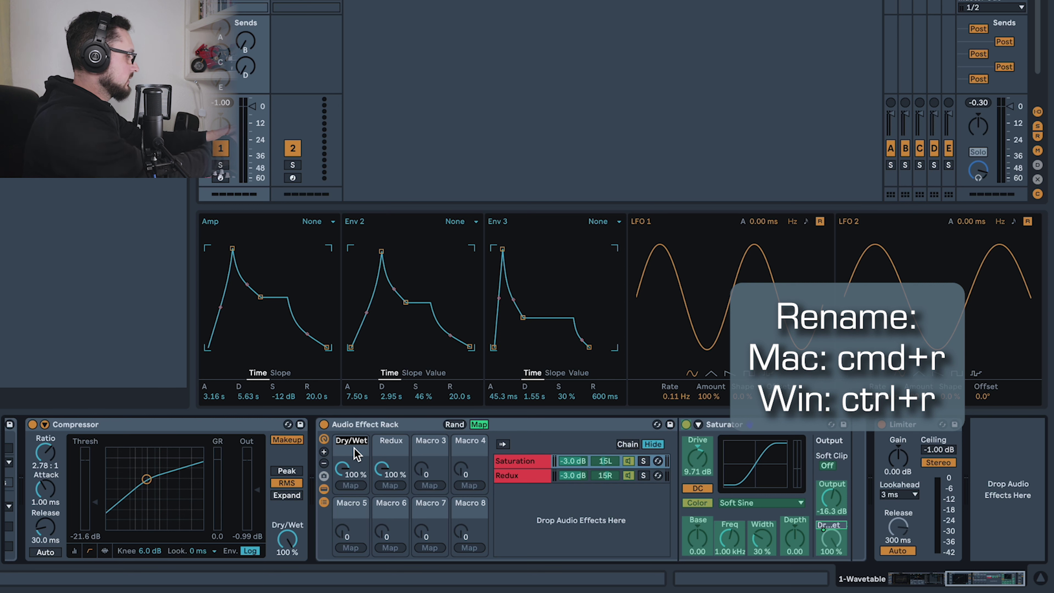
key(super+r)
text(Saturation)
key(Return)
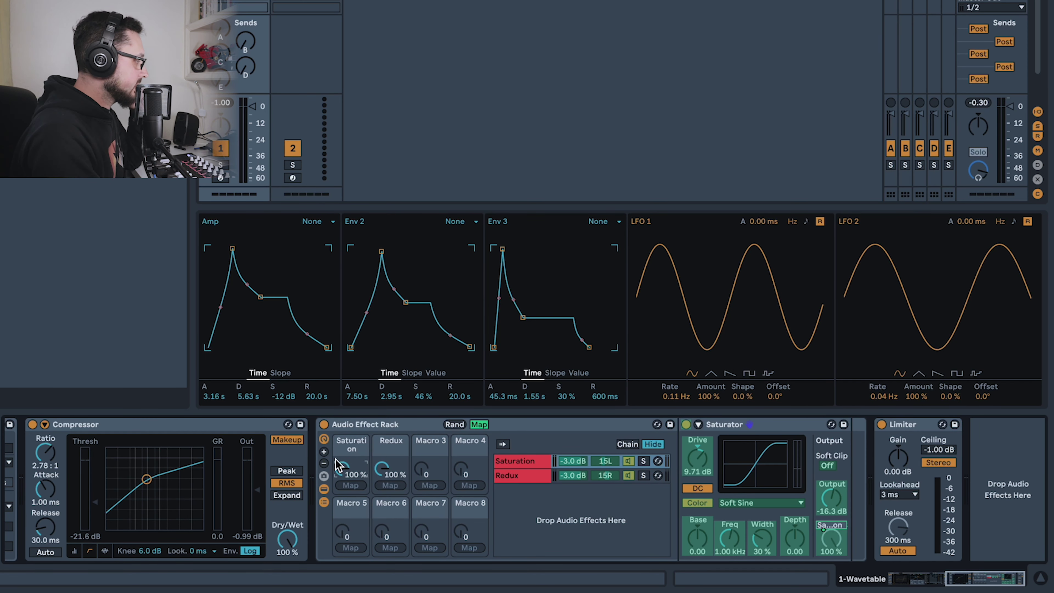
Show only two macros, exit mapping mode, and hide the rack's devices and chain list.
click(324, 463)
click(324, 462)
click(325, 462)
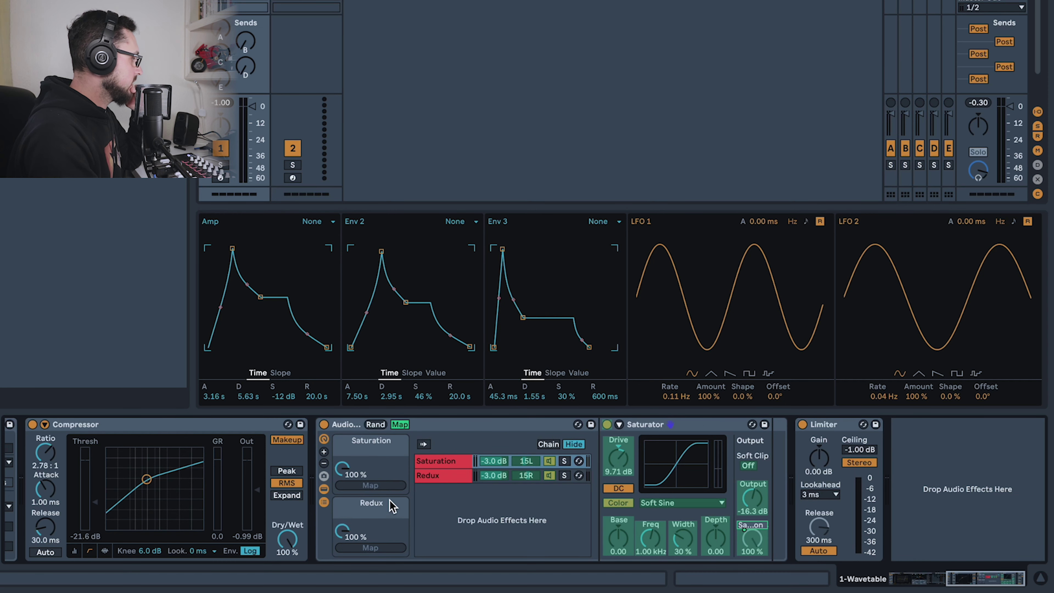
click(405, 425)
click(324, 489)
click(324, 488)
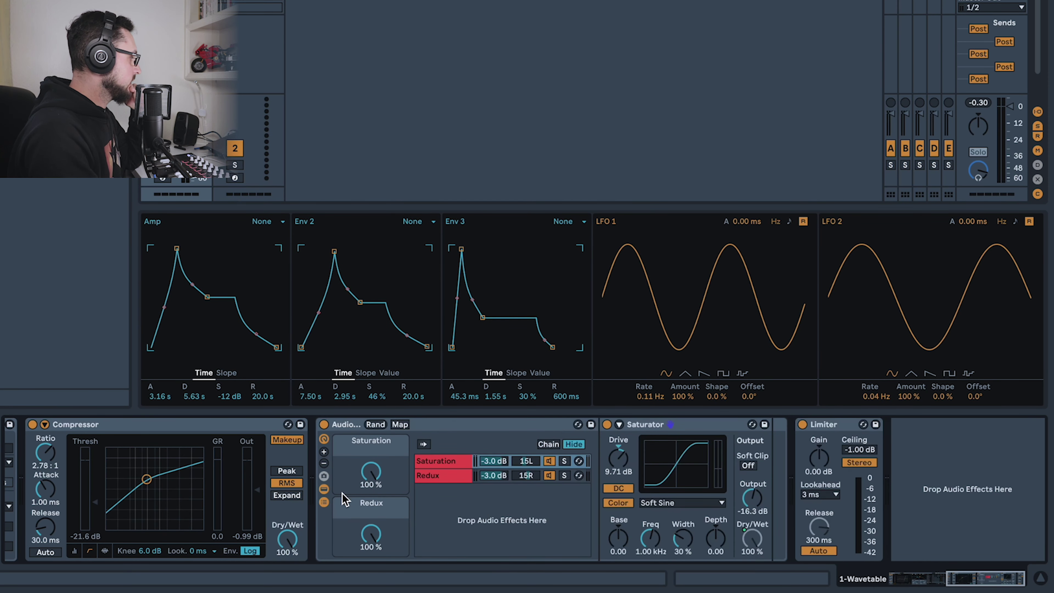
click(324, 502)
click(324, 489)
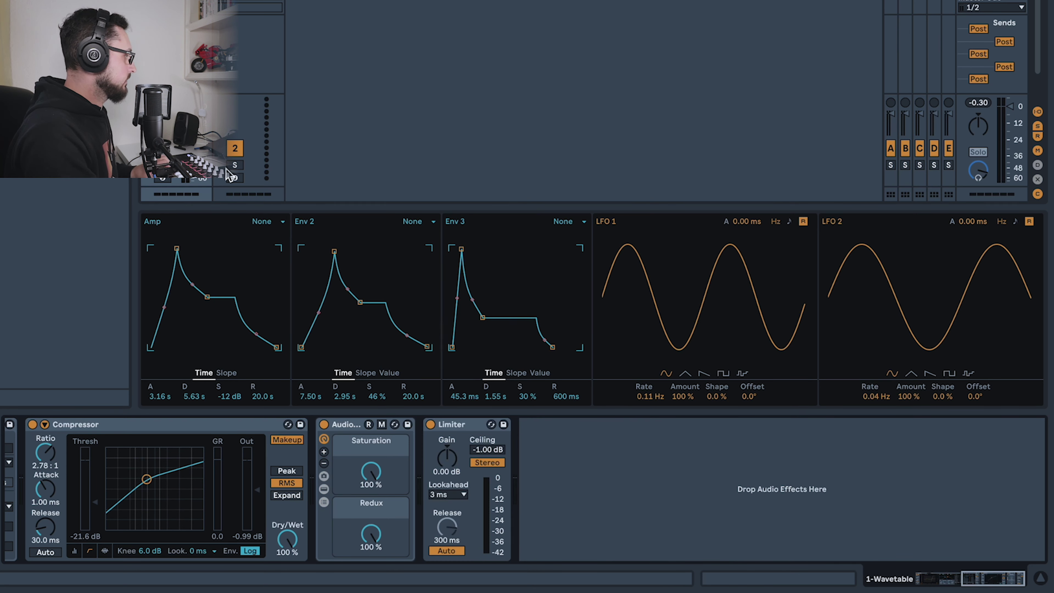
Arm the track and test the drone by turning the Saturation macro down to 0%.
click(157, 181)
drag(370, 471, 374, 589)
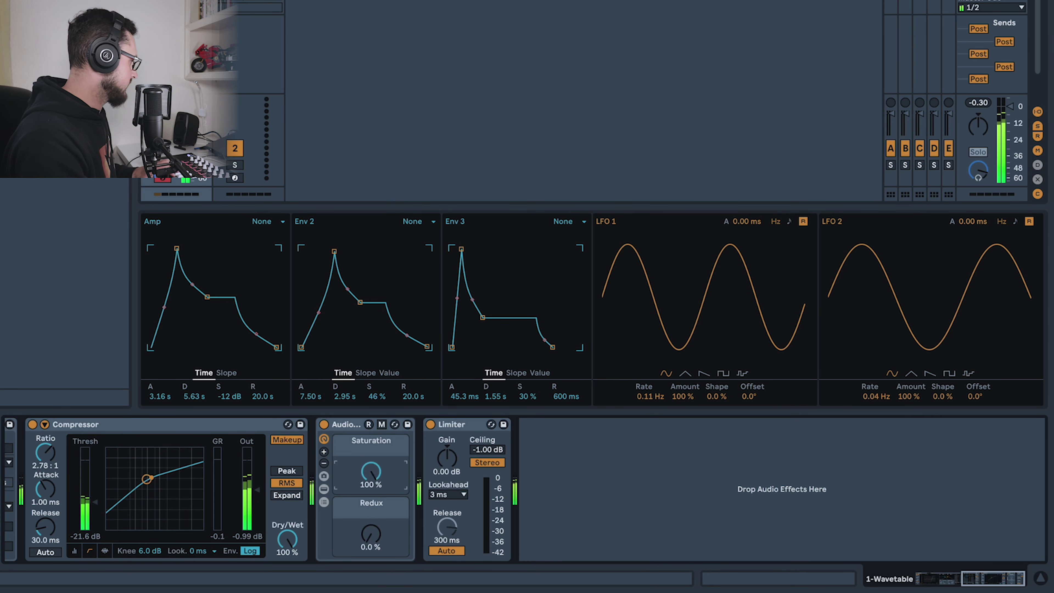
click(324, 502)
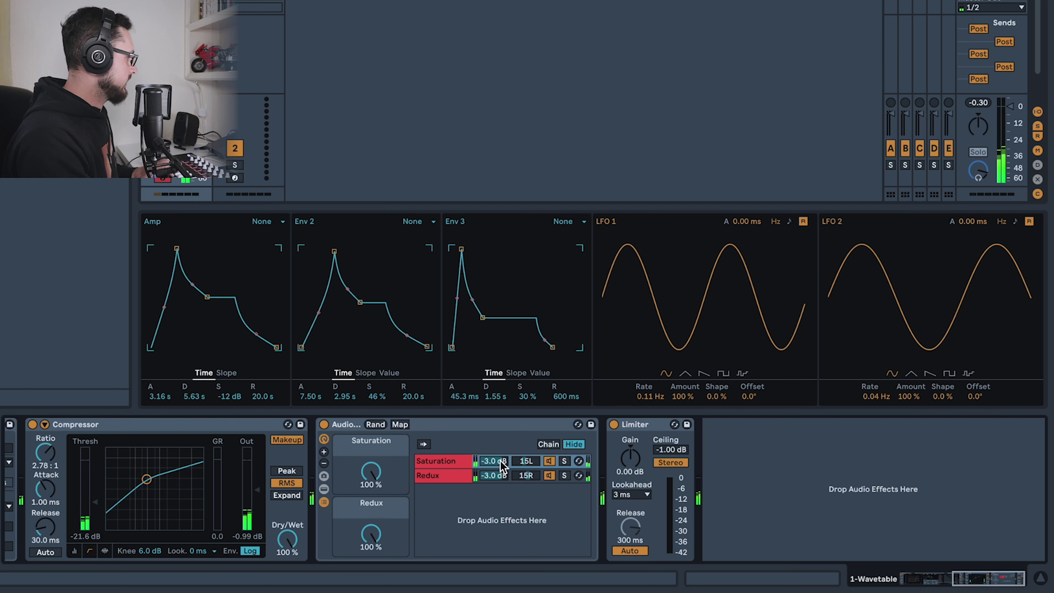
Turn down the Redux and Saturation chain volumes, bringing Saturation to -9.0 dB.
drag(502, 464, 501, 469)
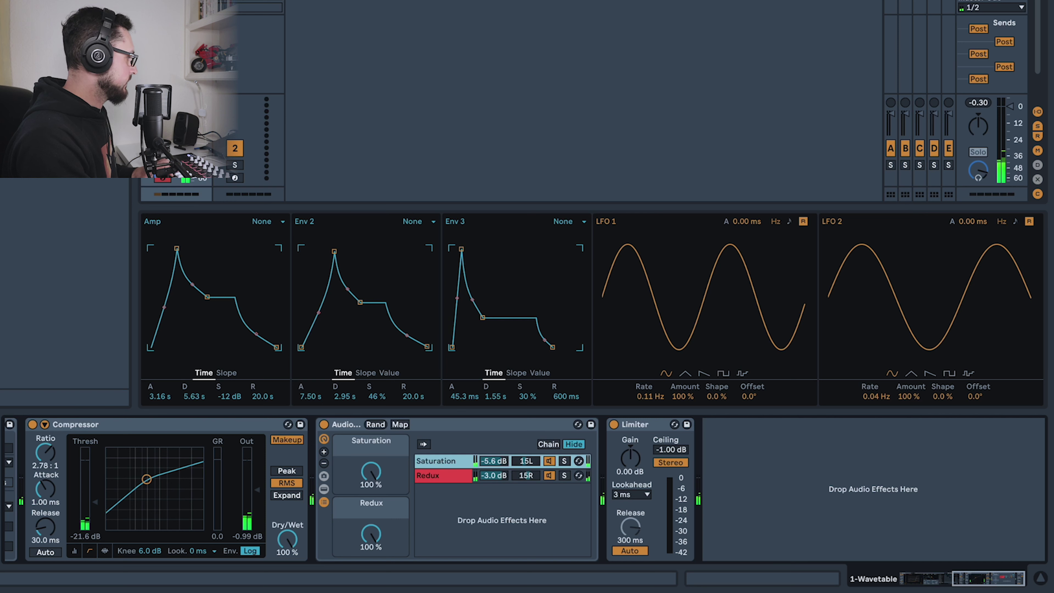
drag(502, 475, 501, 494)
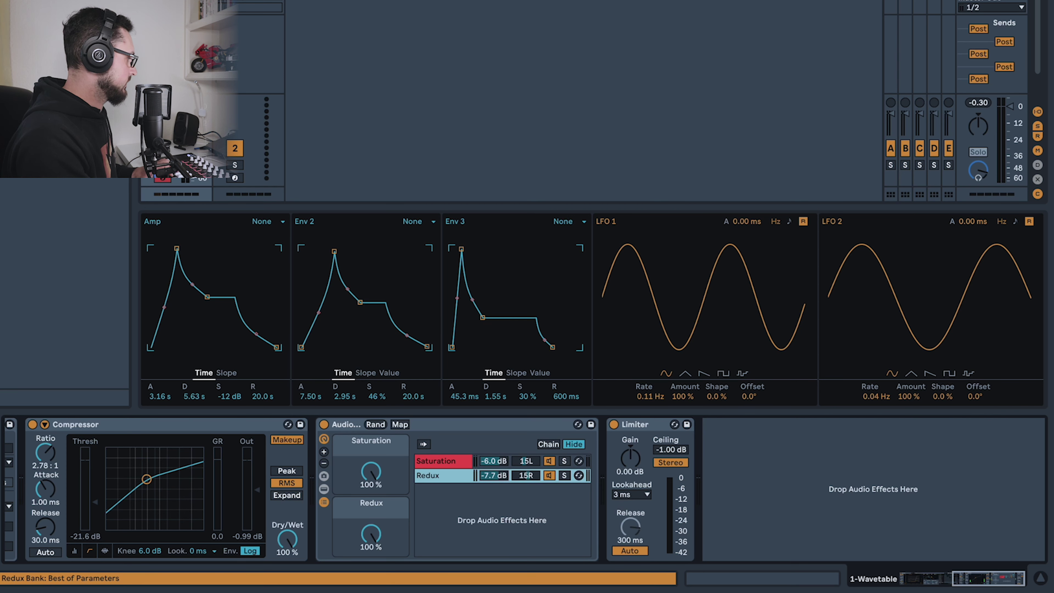
drag(503, 477, 503, 481)
text(-6)
key(Return)
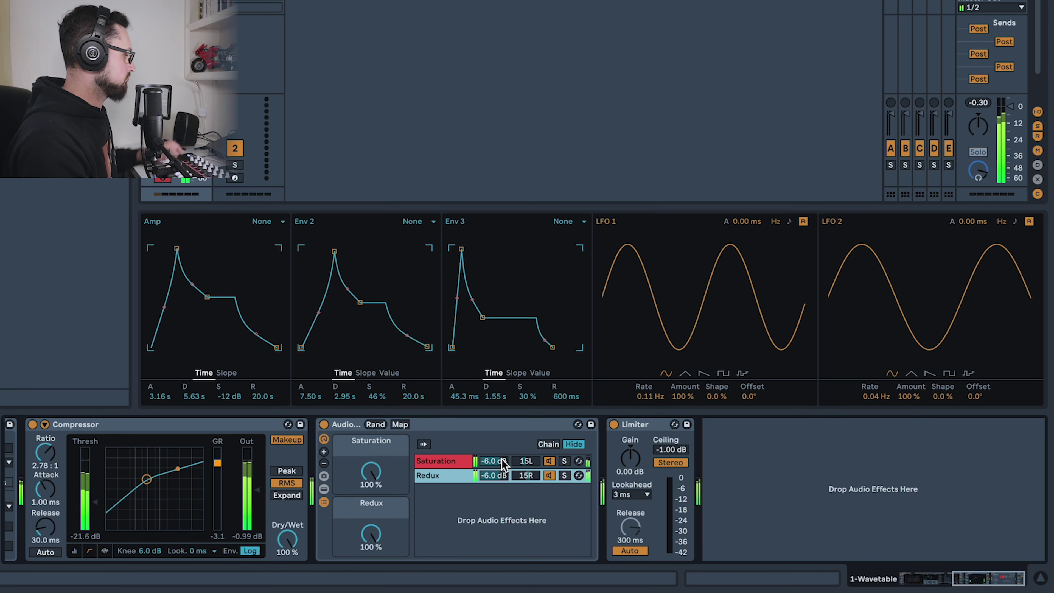
drag(504, 466, 507, 491)
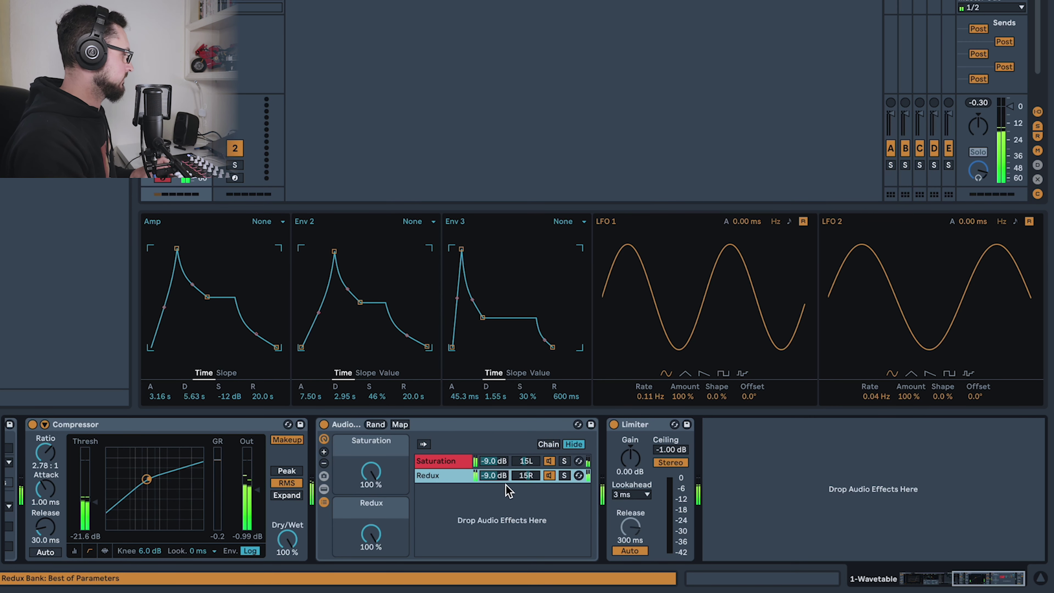
Compare with both macros turned down, restore them to 100%, and collapse the chain list.
drag(368, 479, 371, 564)
key(ctrl+z)
key(ctrl+z)
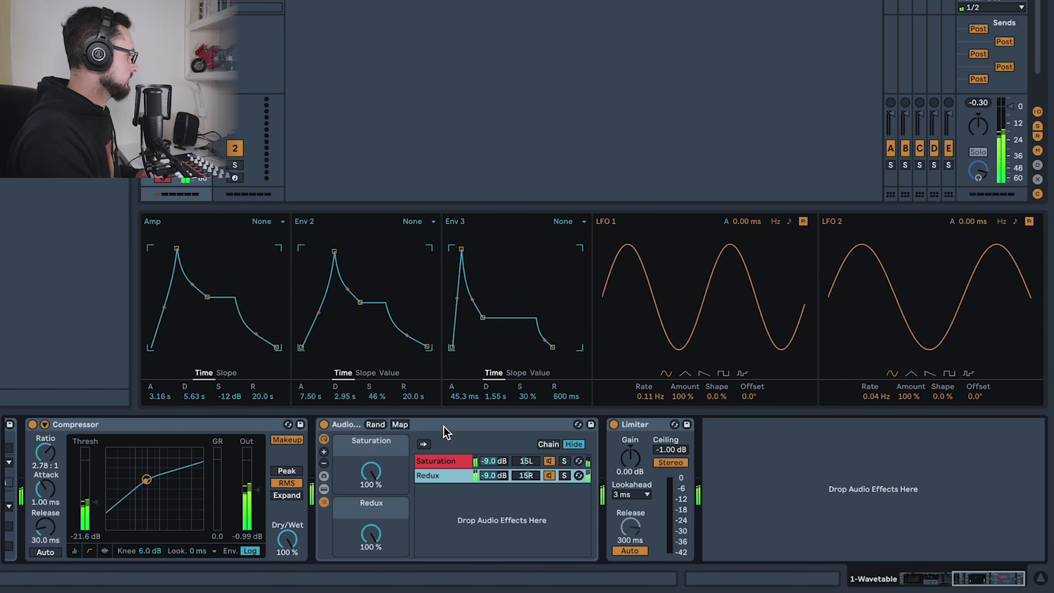
click(323, 502)
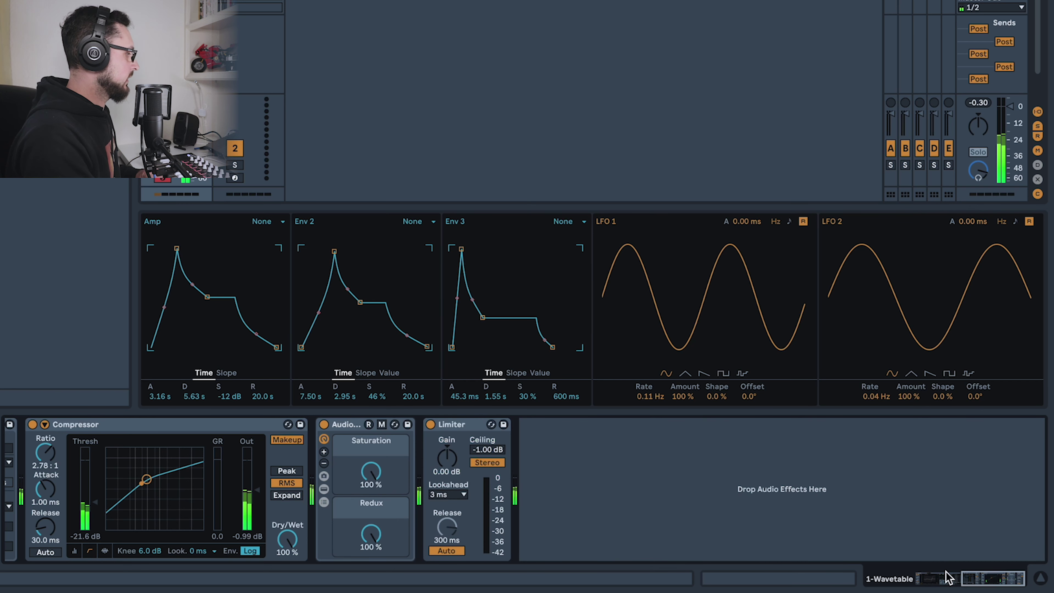
scroll(956, 578, up, 1)
scroll(960, 581, up, 1)
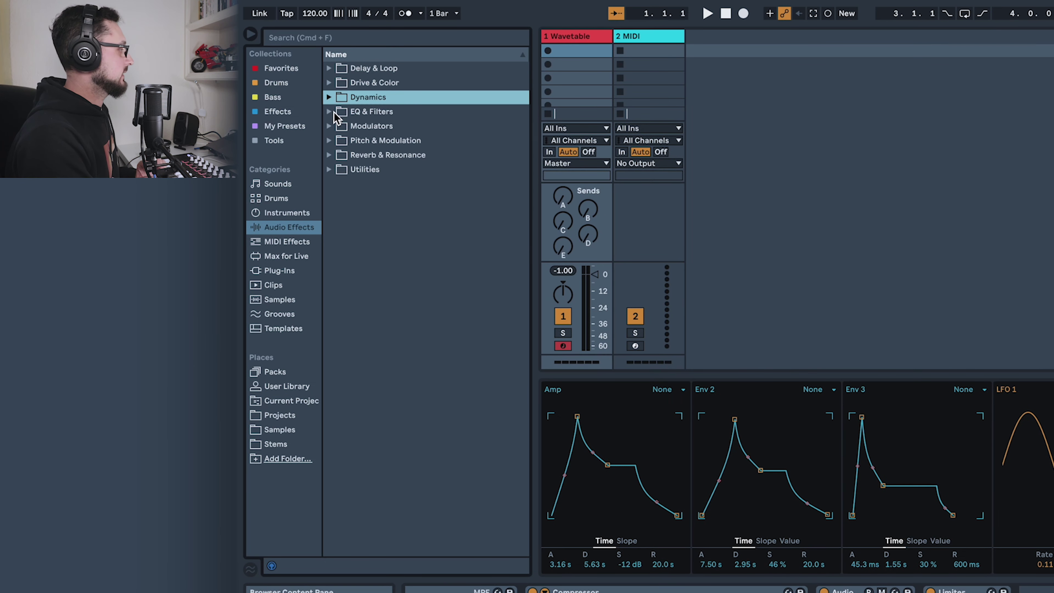
Add Echo after the effects rack with 1/4 delays, Ping Pong on, and 100% Dry/Wet.
click(329, 69)
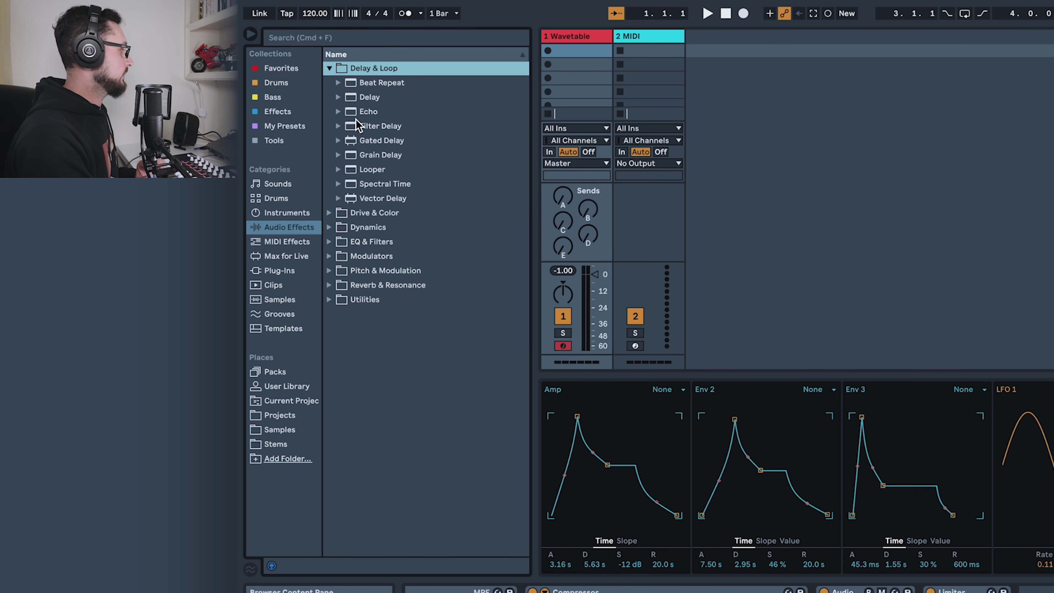
drag(355, 113, 916, 585)
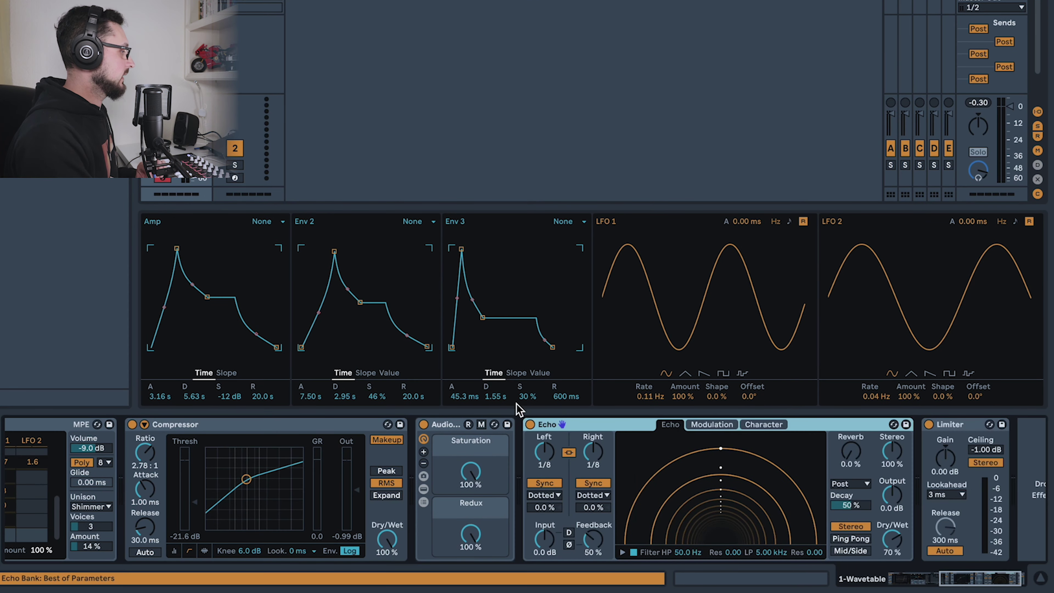
click(557, 450)
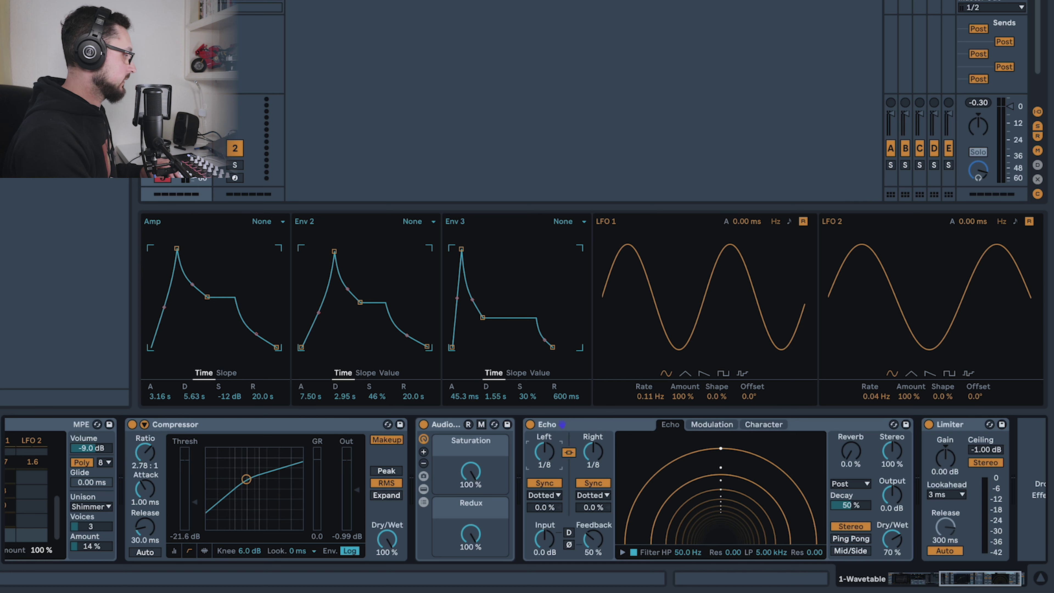
drag(557, 450, 557, 441)
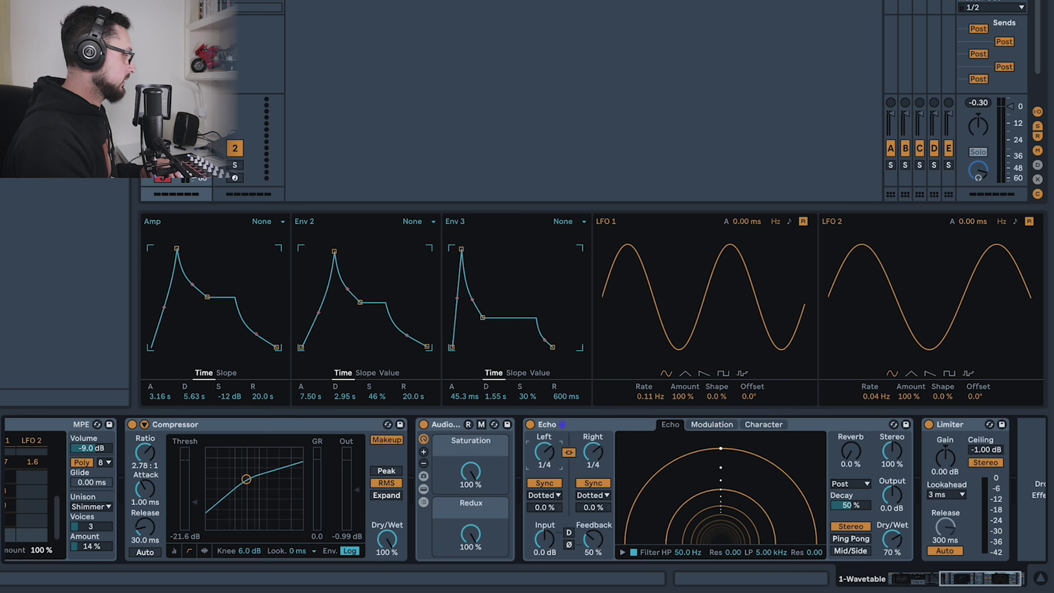
click(862, 539)
drag(897, 541, 897, 527)
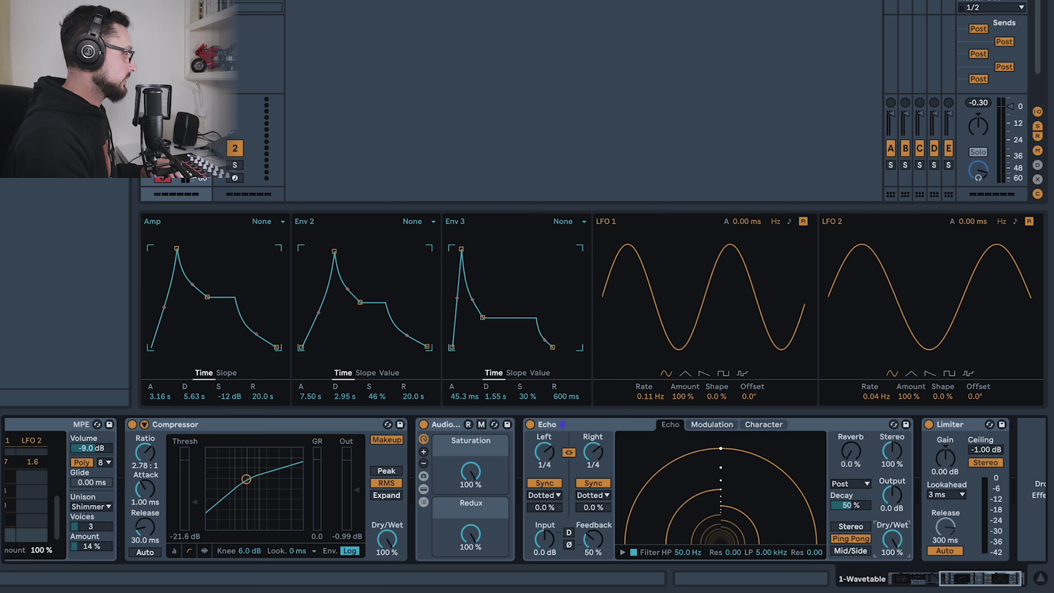
click(645, 425)
Group Echo into its own rack, naming its chain 'Echo' at -6.0 dB.
key(ctrl+g)
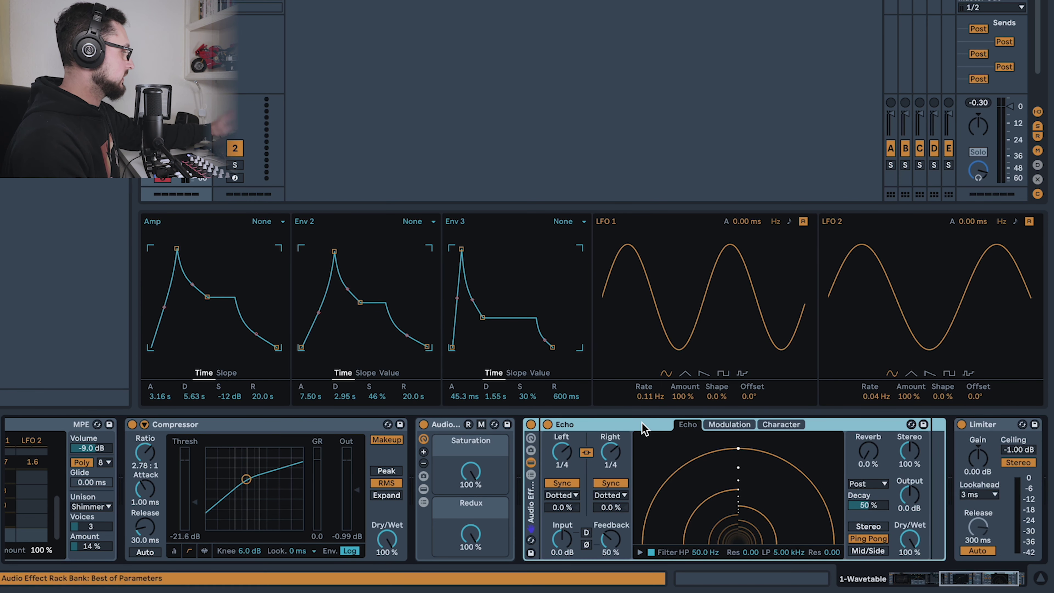
click(530, 462)
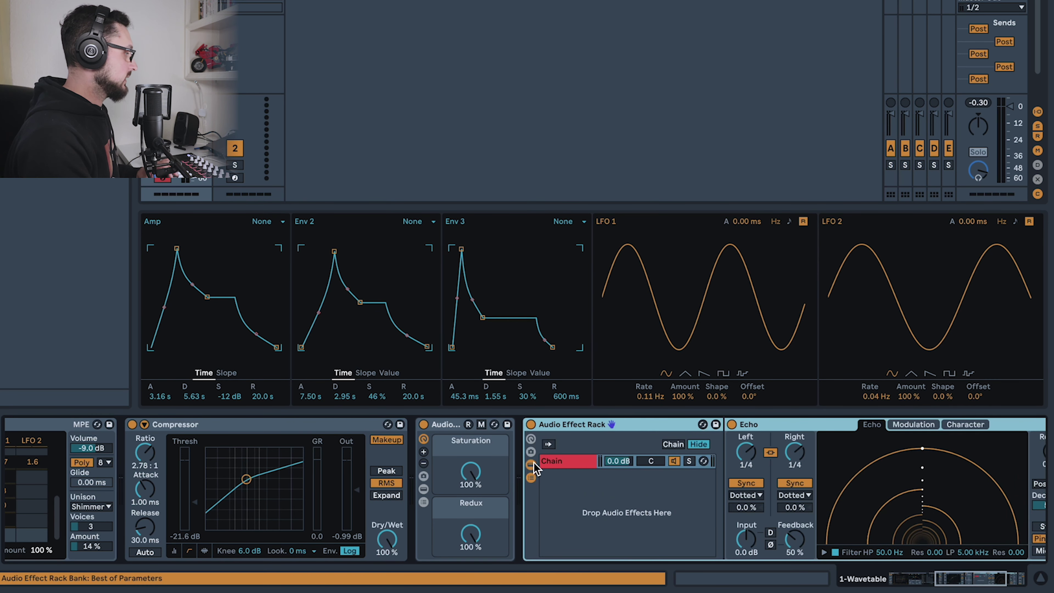
click(571, 460)
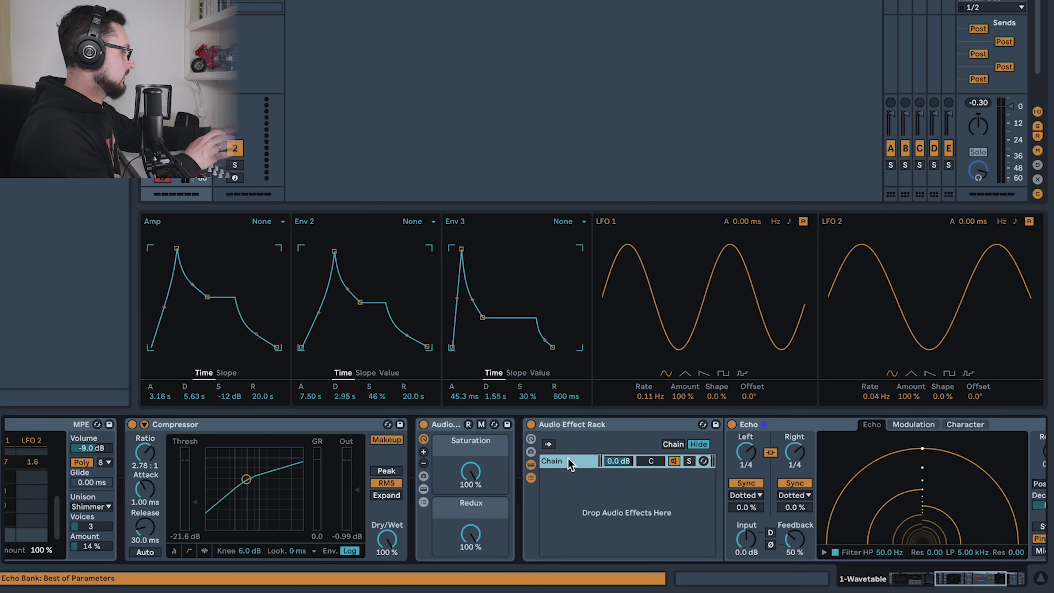
key(ctrl+r)
text(Echo)
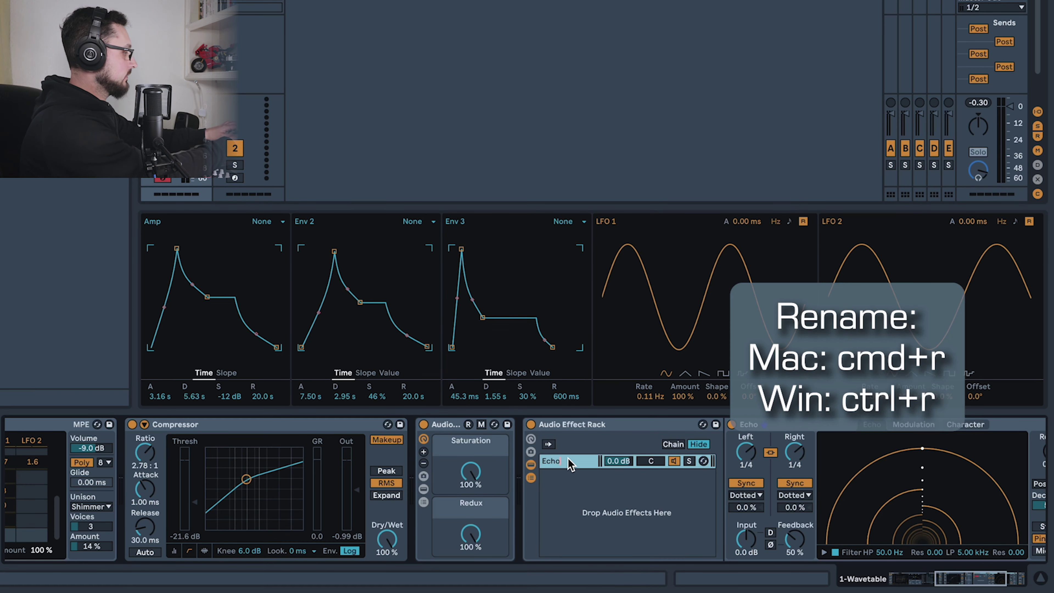
key(Return)
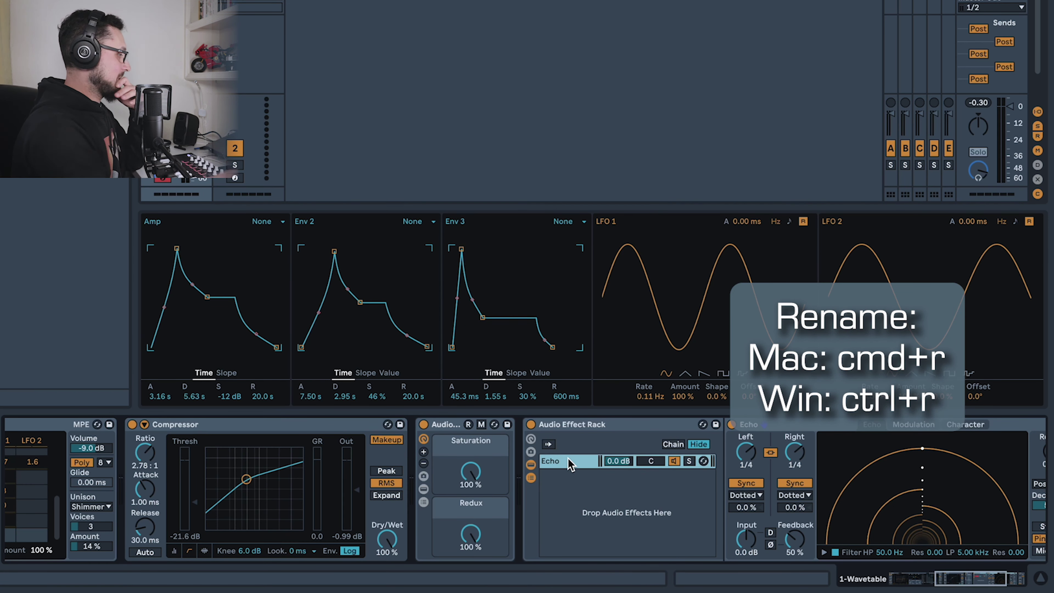
text(-)
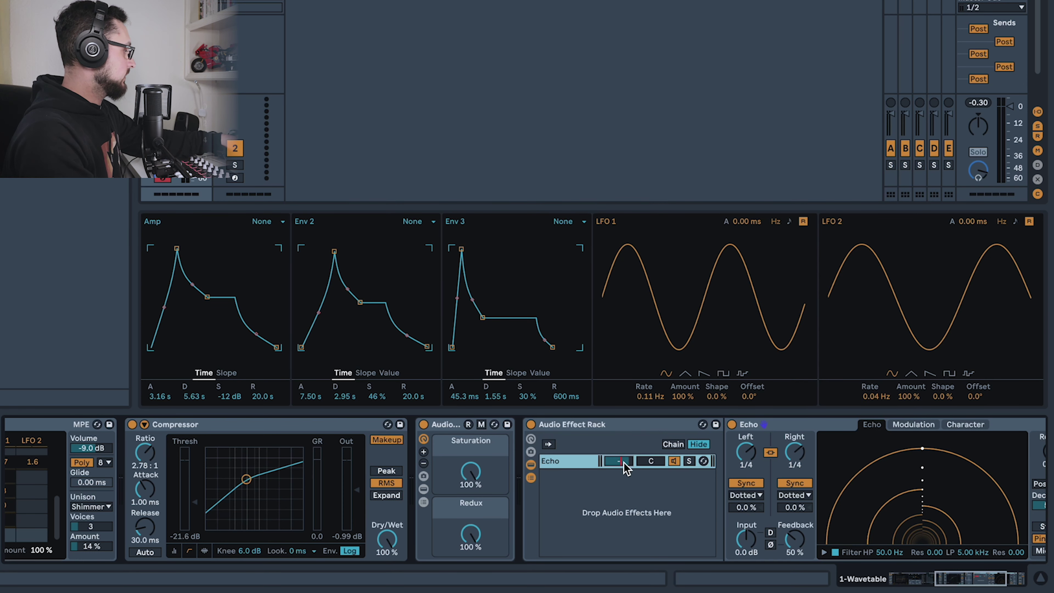
text(6)
key(Return)
Add an empty chain named 'Clean' and lower it to -6.0 dB.
key(ctrl+t)
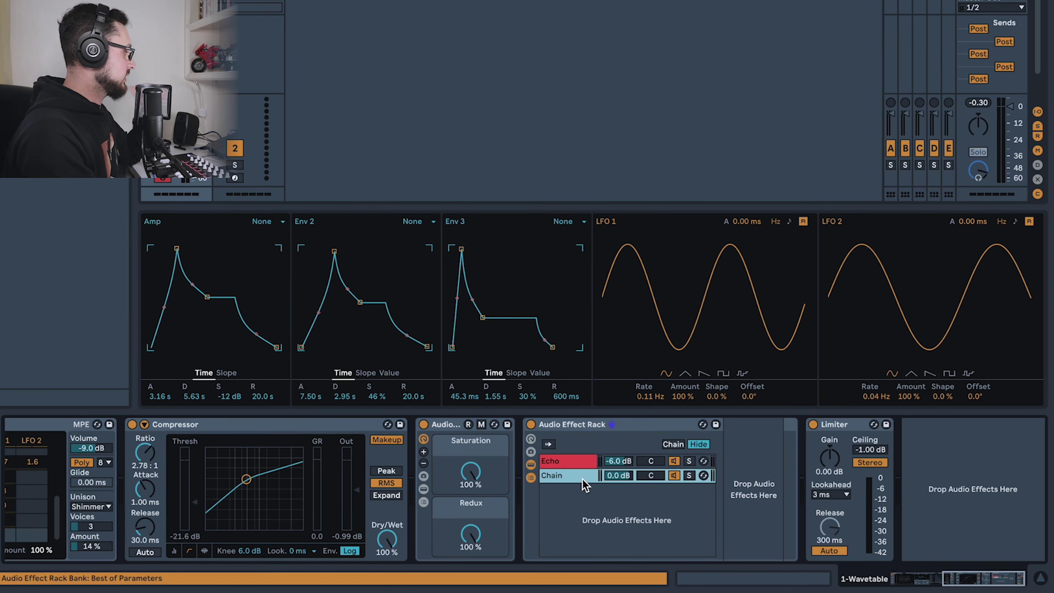
key(ctrl+r)
text(Cl)
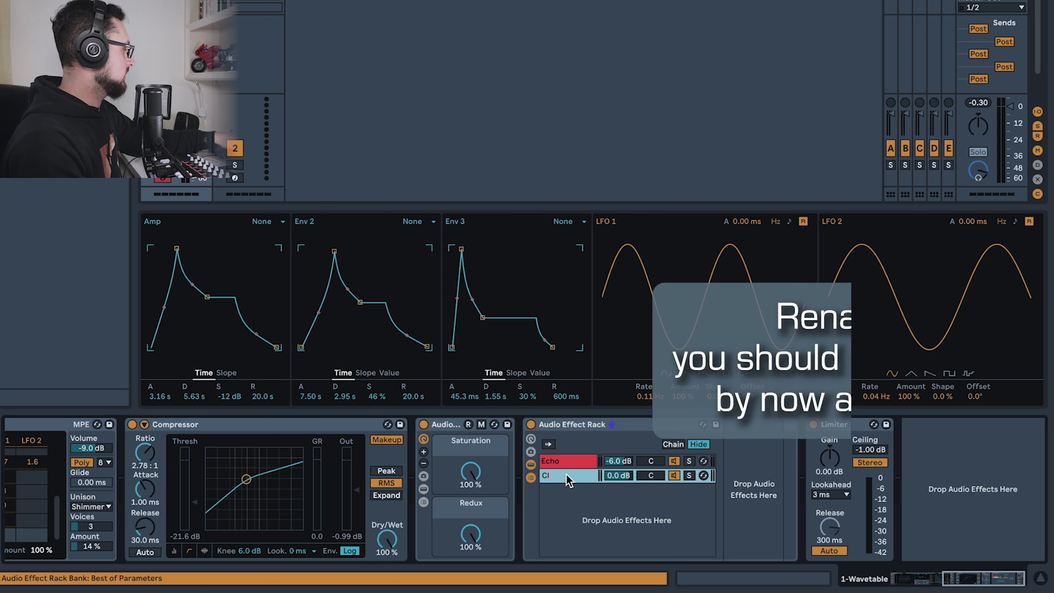
text(ean)
key(Return)
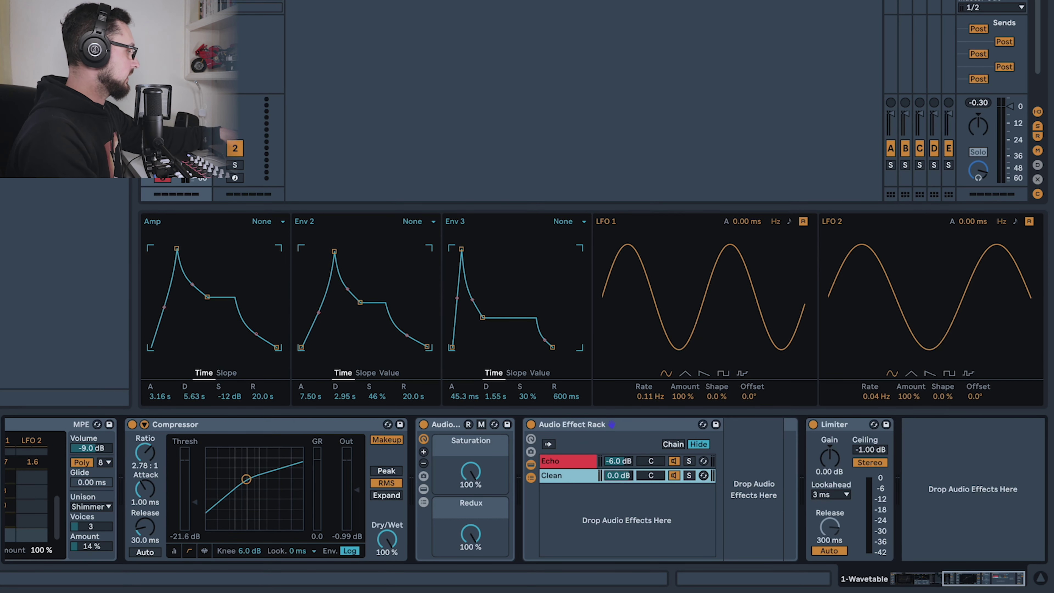
drag(624, 476, 625, 511)
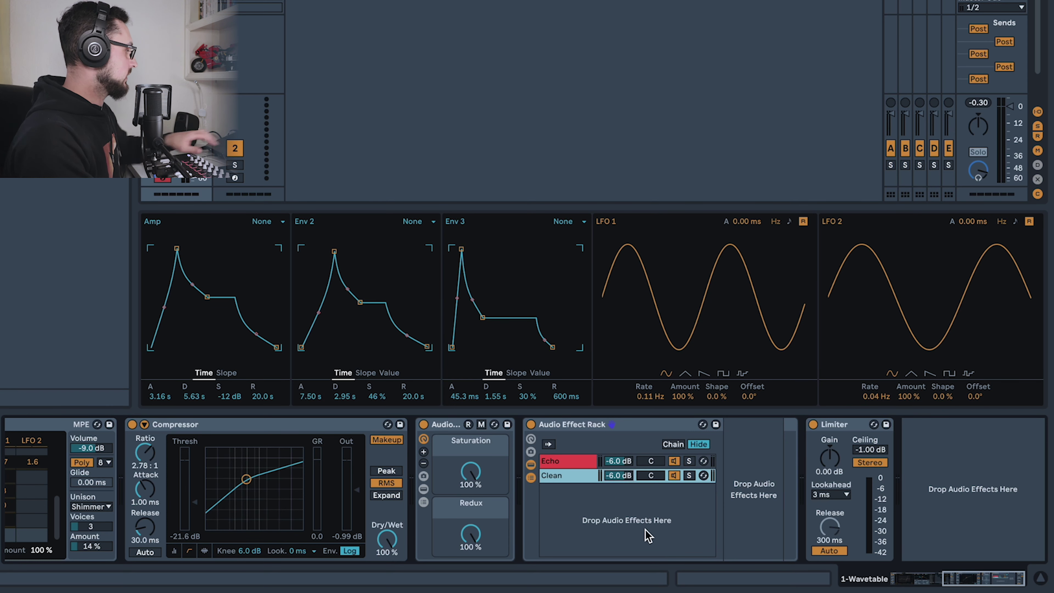
Compare the rack bypassed, then set the Clean and Echo chain volumes to -3.0 dB.
click(531, 424)
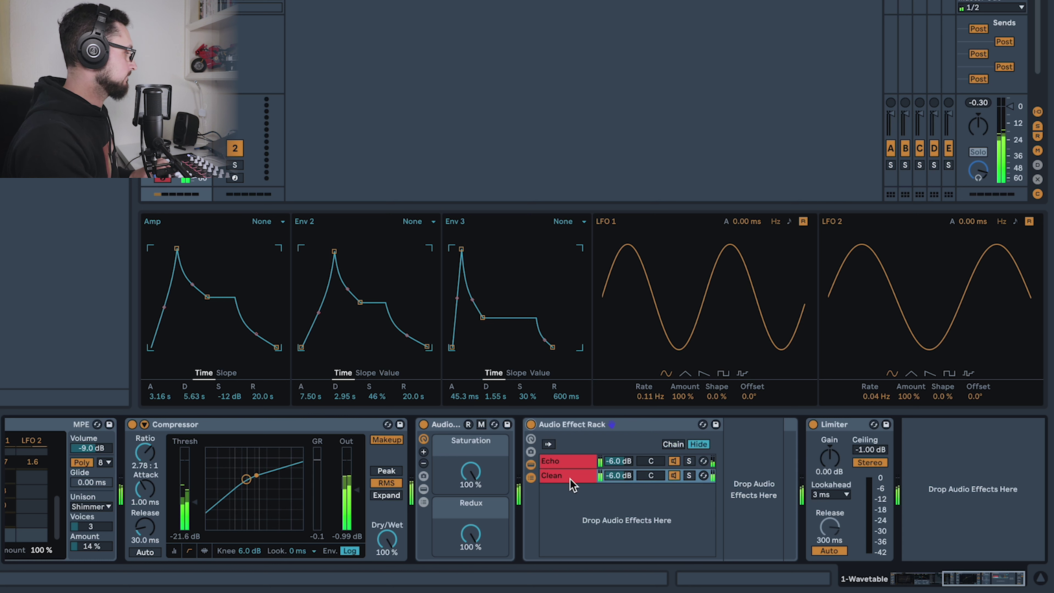
key(0)
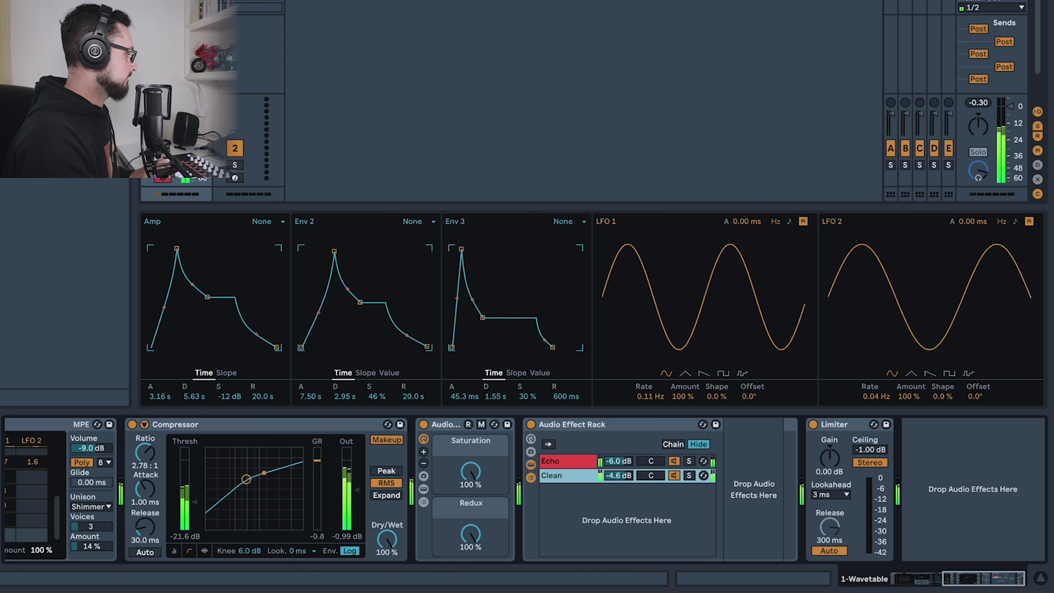
click(618, 475)
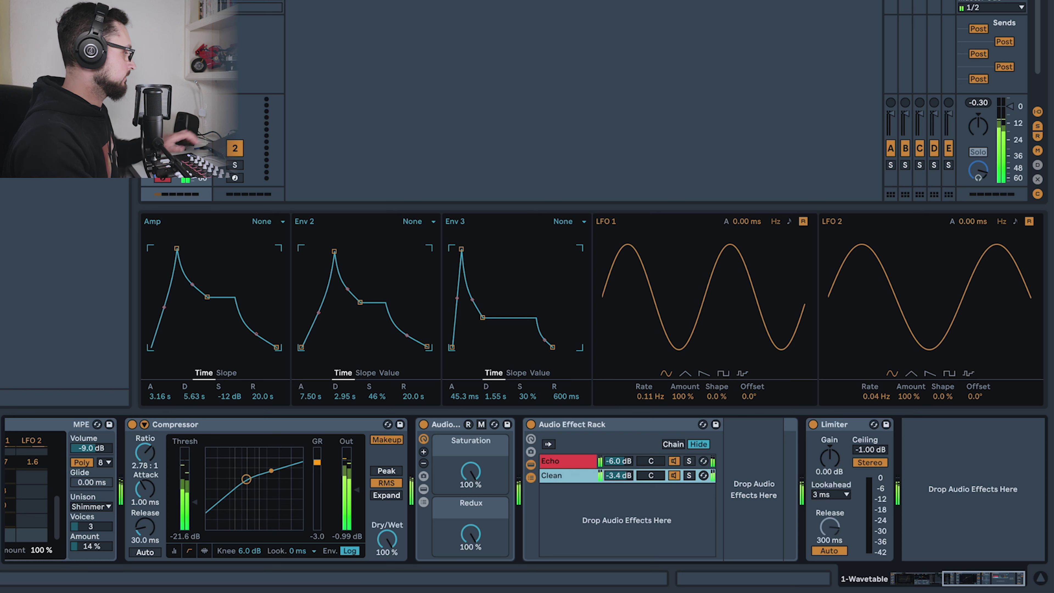
text(-3)
key(Return)
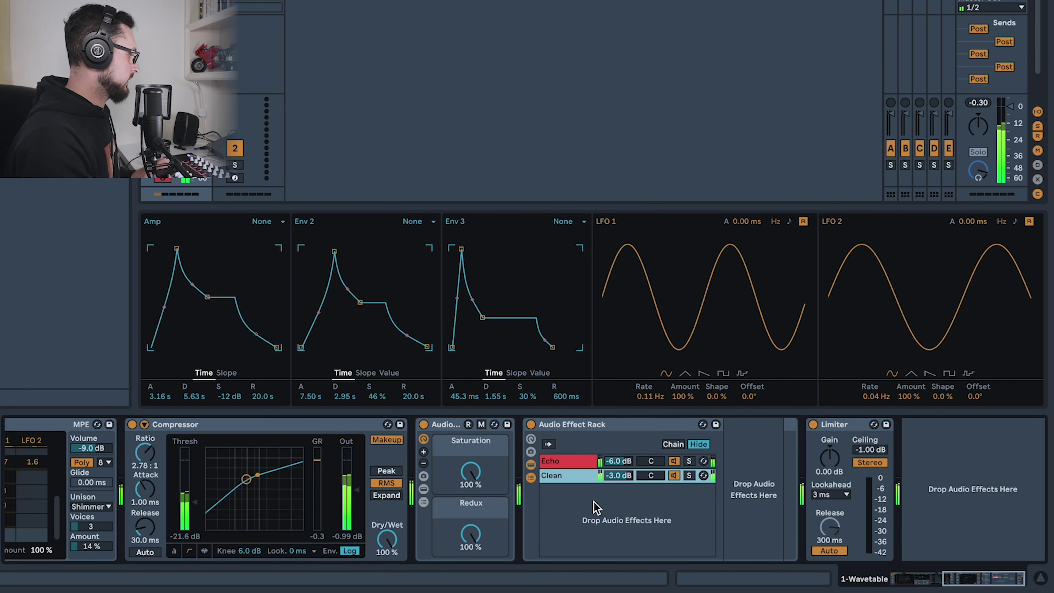
click(616, 462)
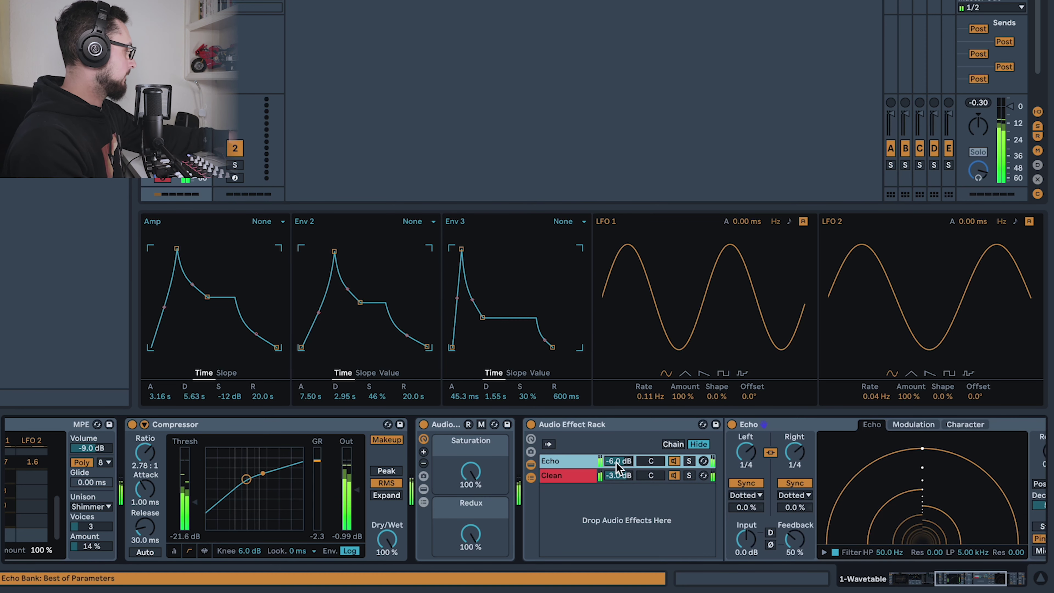
text(-3)
key(Return)
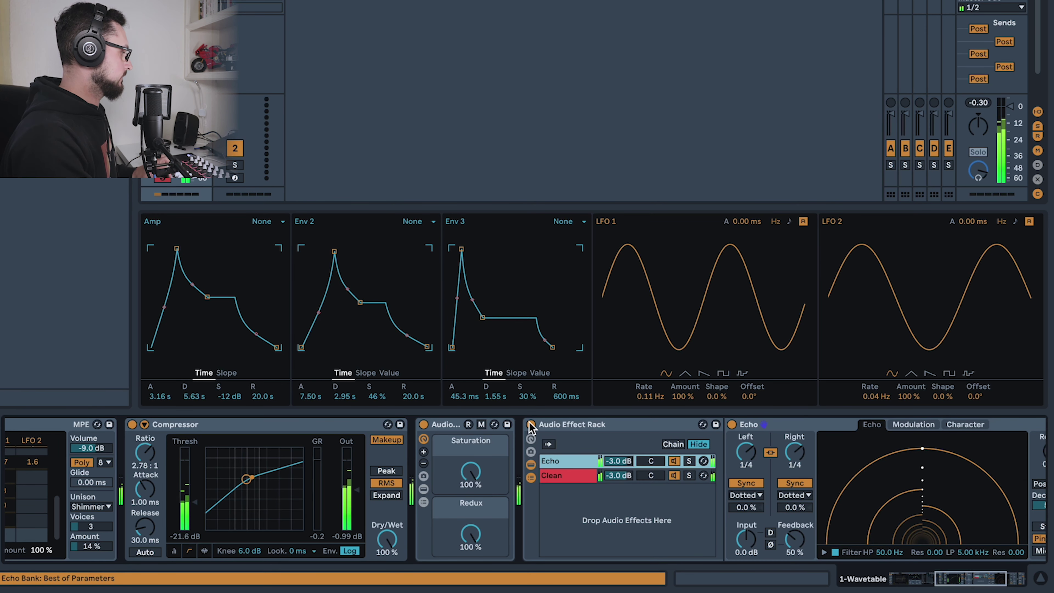
click(530, 425)
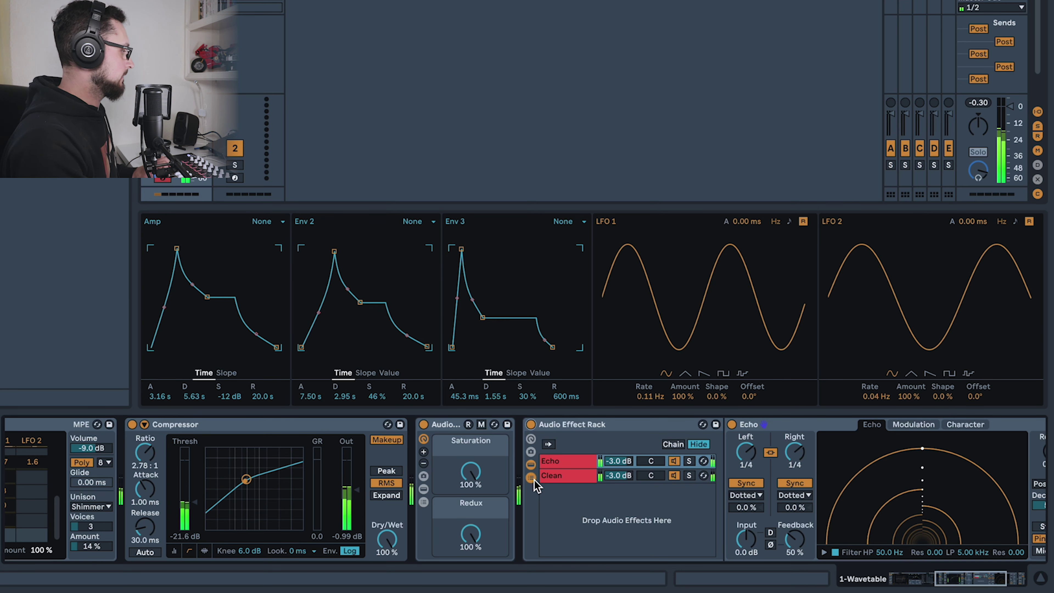
Map the Echo chain volume to Macro 1 and name the macro 'Echo'.
click(531, 439)
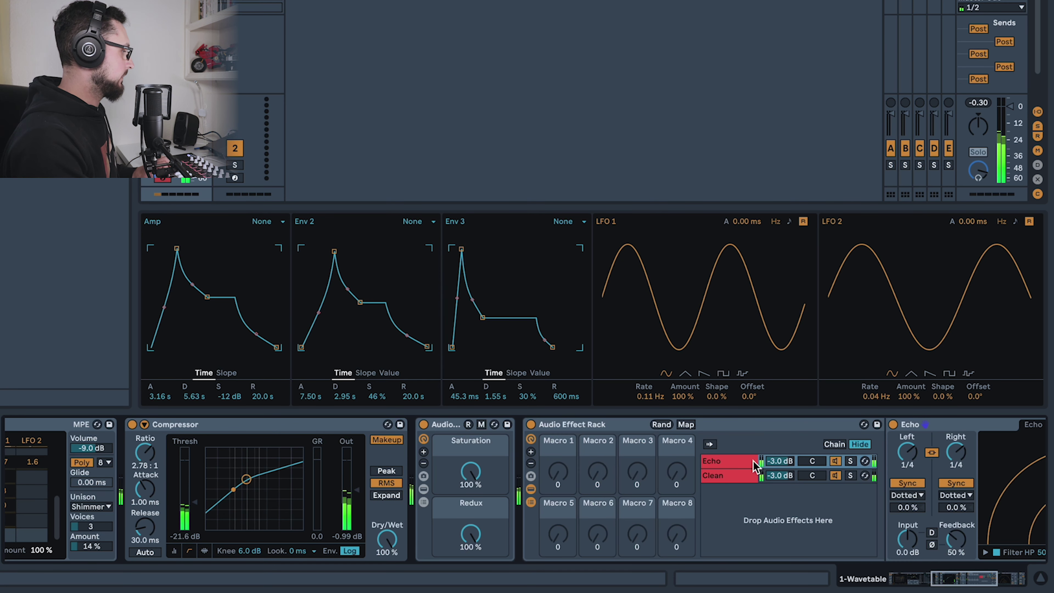
click(685, 424)
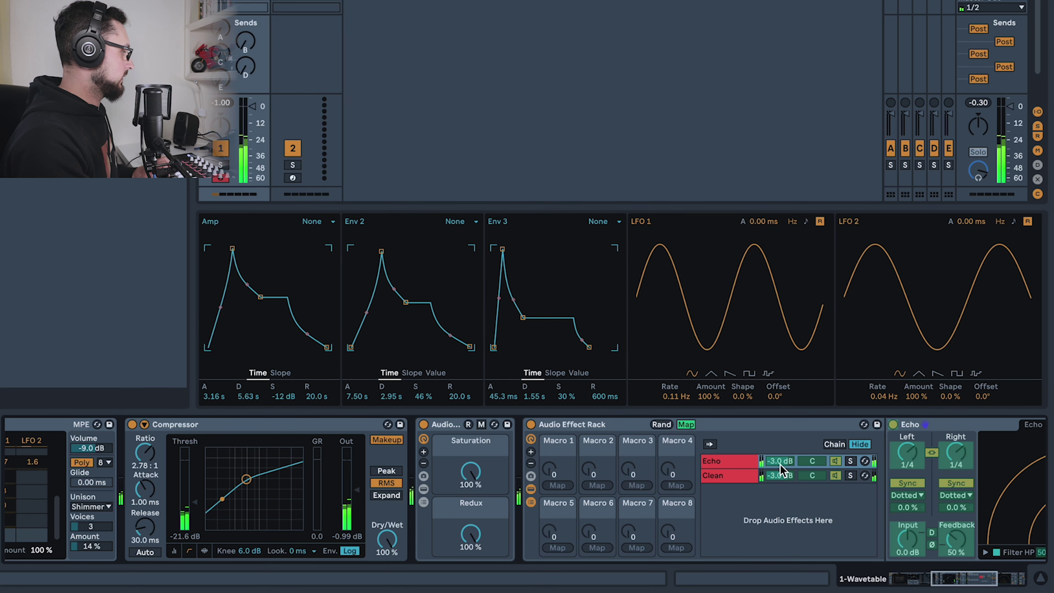
click(519, 460)
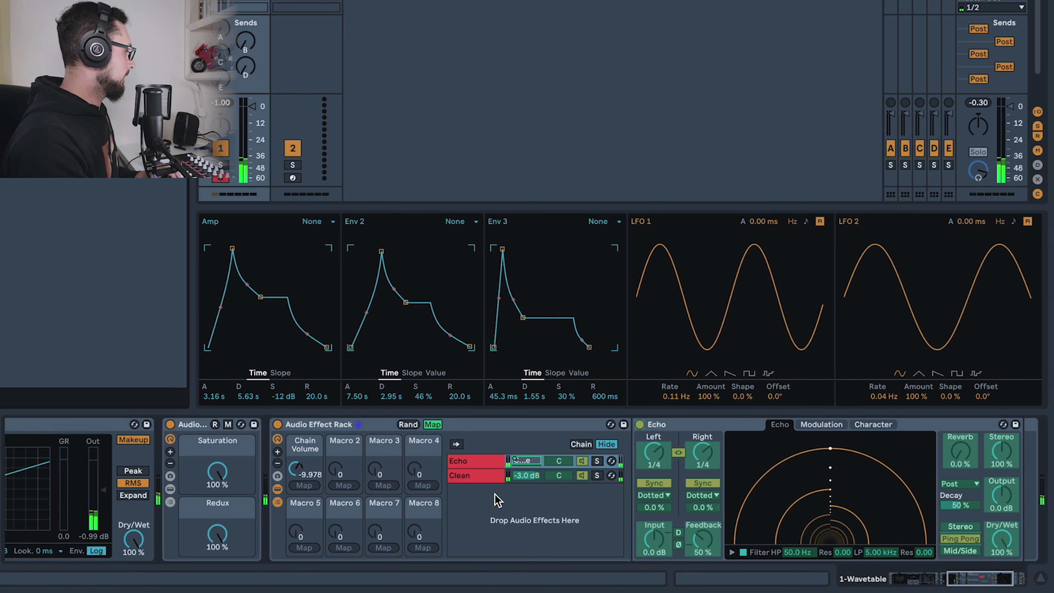
click(302, 448)
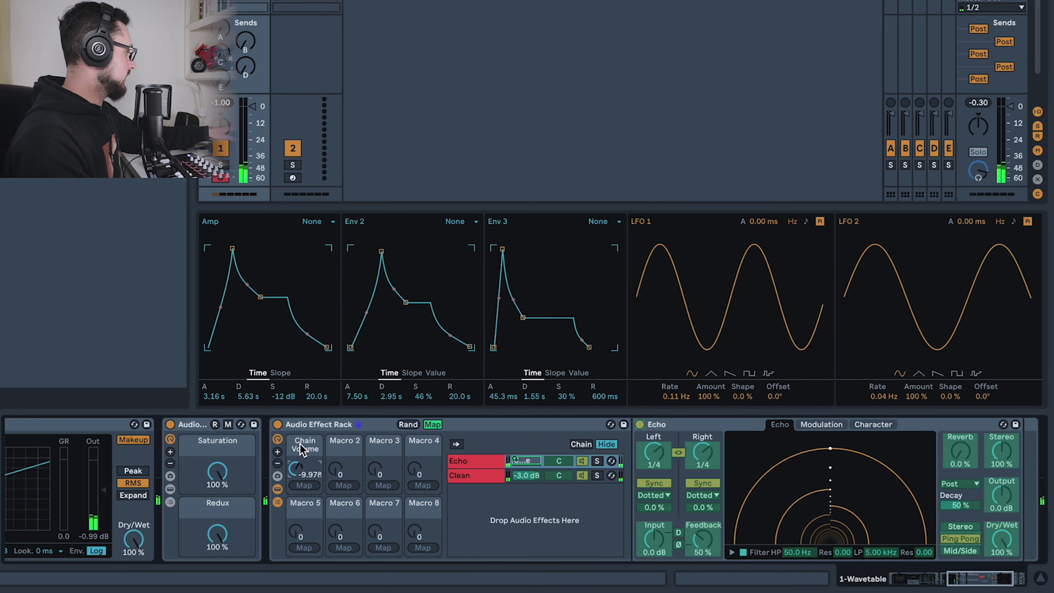
key(ctrl+r)
text(Echo)
key(Return)
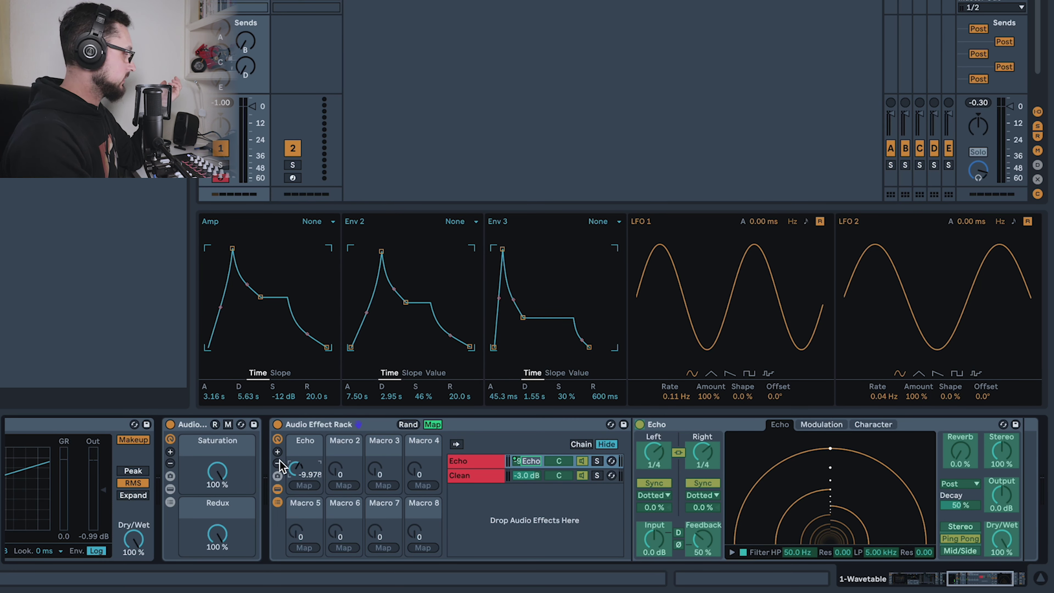
Exit mapping mode, remove the extra macros so only Echo remains, and hide chains and devices.
click(433, 425)
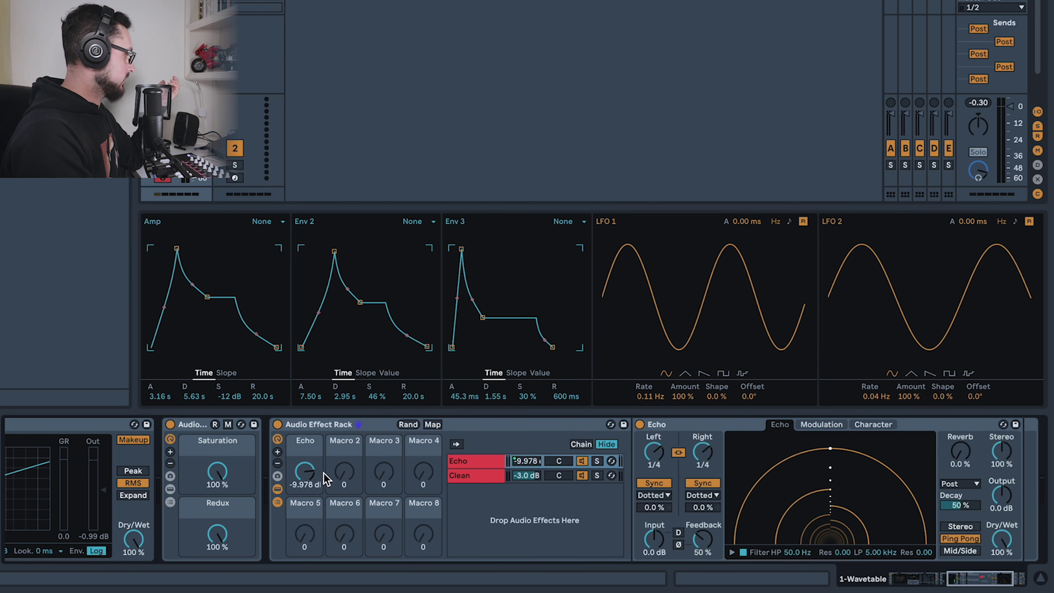
click(277, 463)
click(277, 463)
click(277, 463)
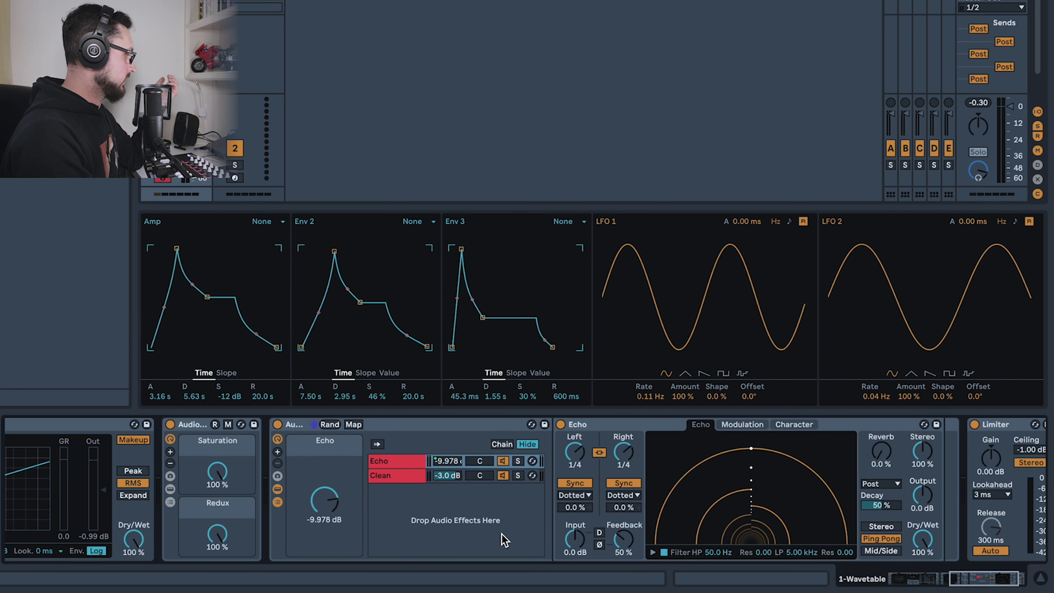
click(278, 502)
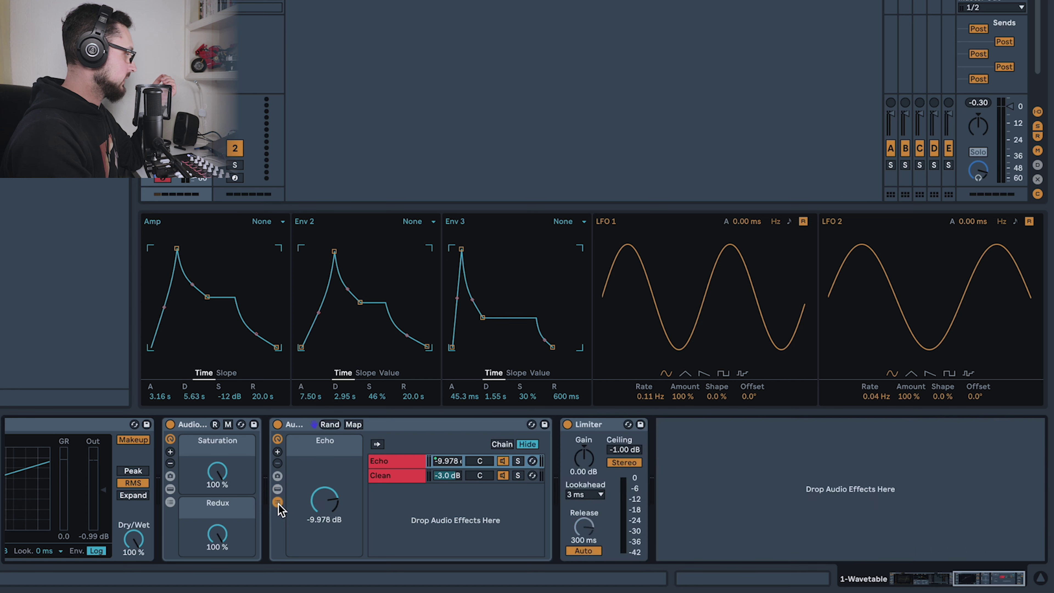
click(277, 488)
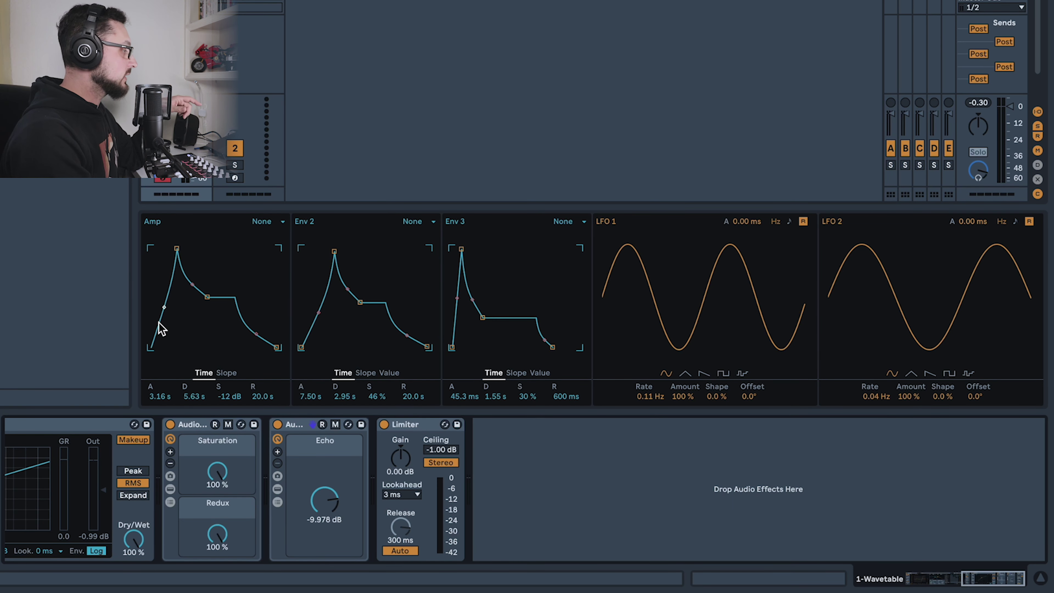
click(293, 430)
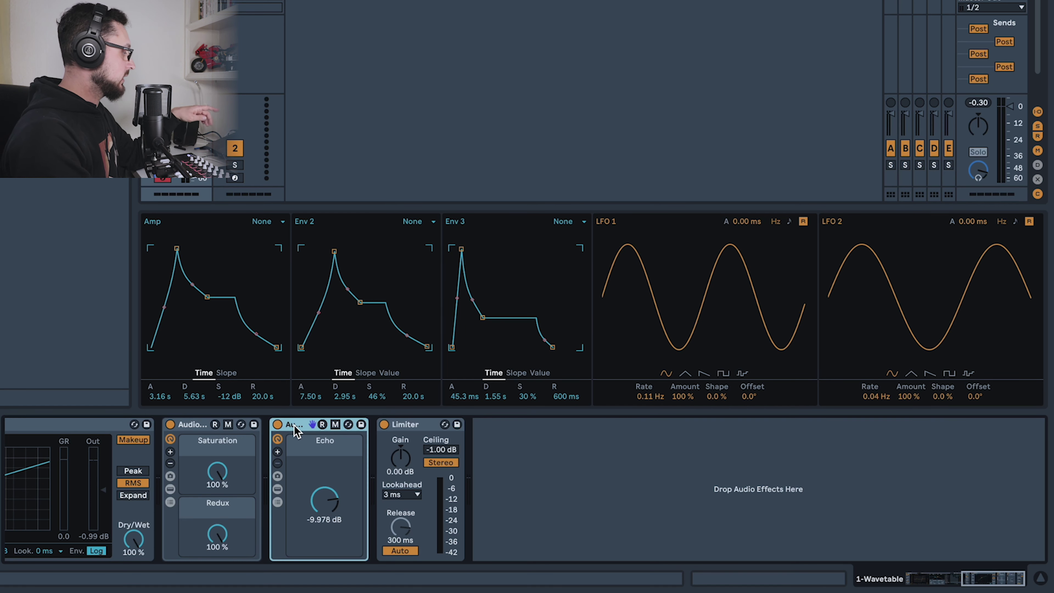
Duplicate the Echo rack and delete the Echo device from the copy.
key(ctrl+d)
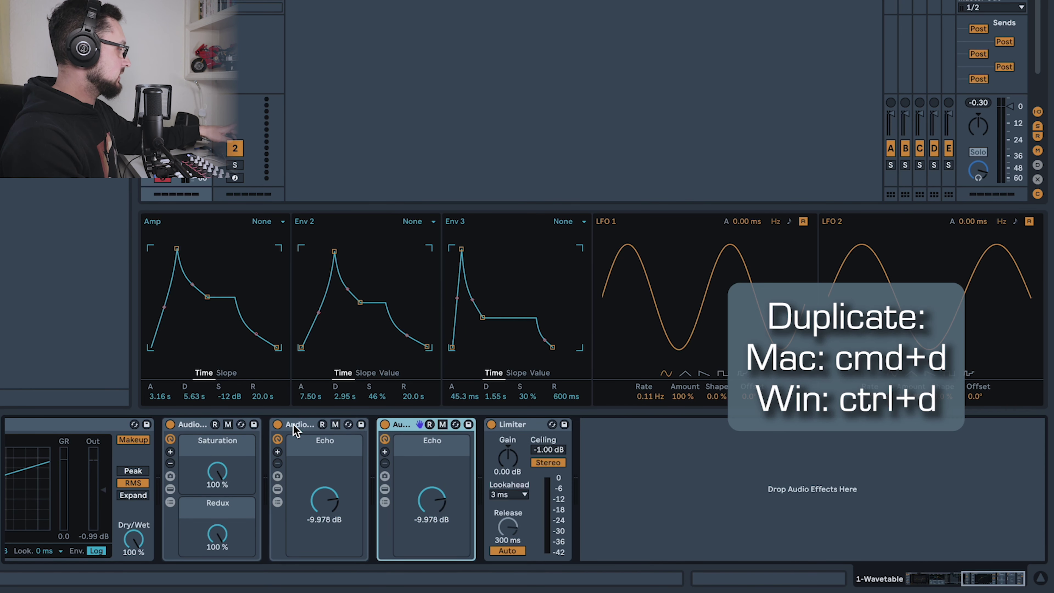
click(384, 488)
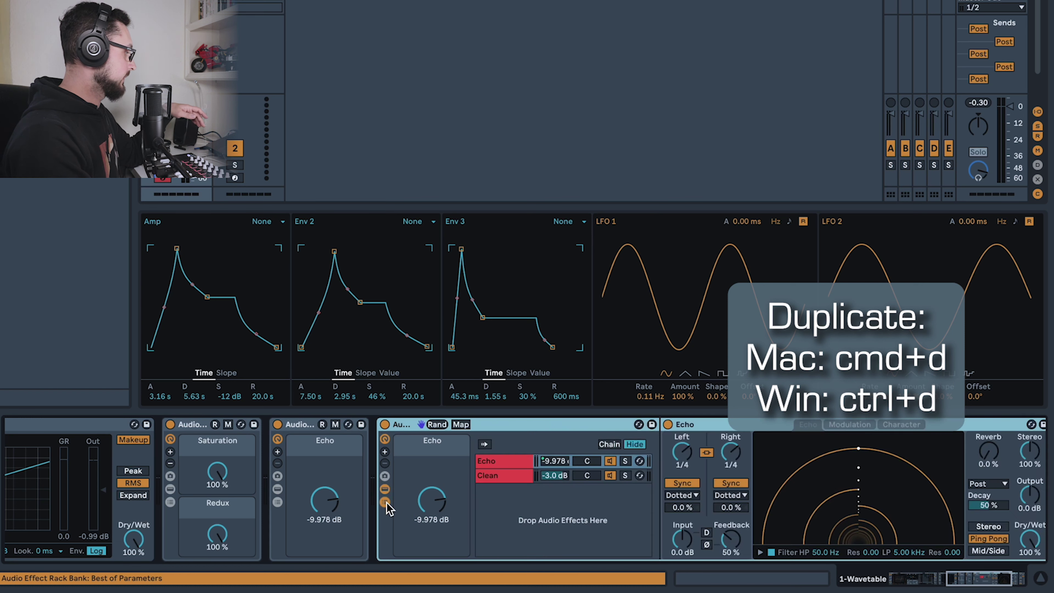
click(383, 488)
click(383, 488)
click(502, 465)
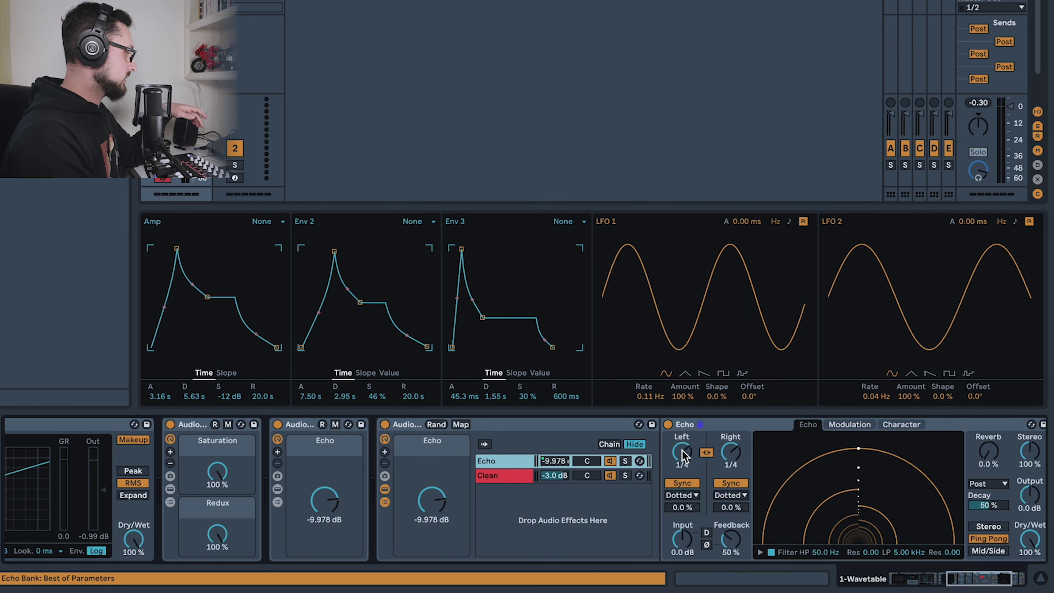
click(699, 426)
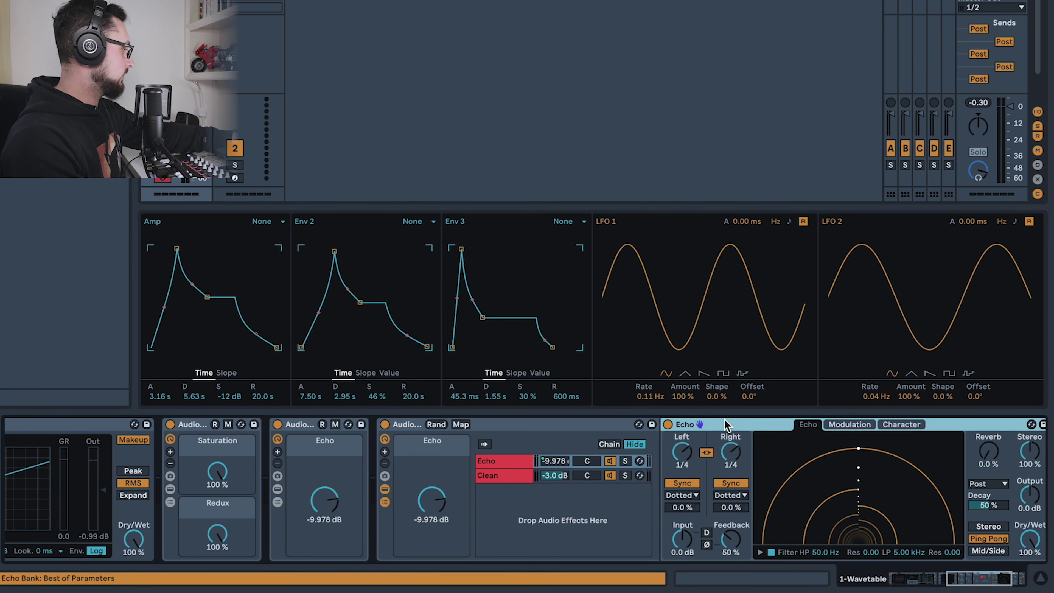
key(Delete)
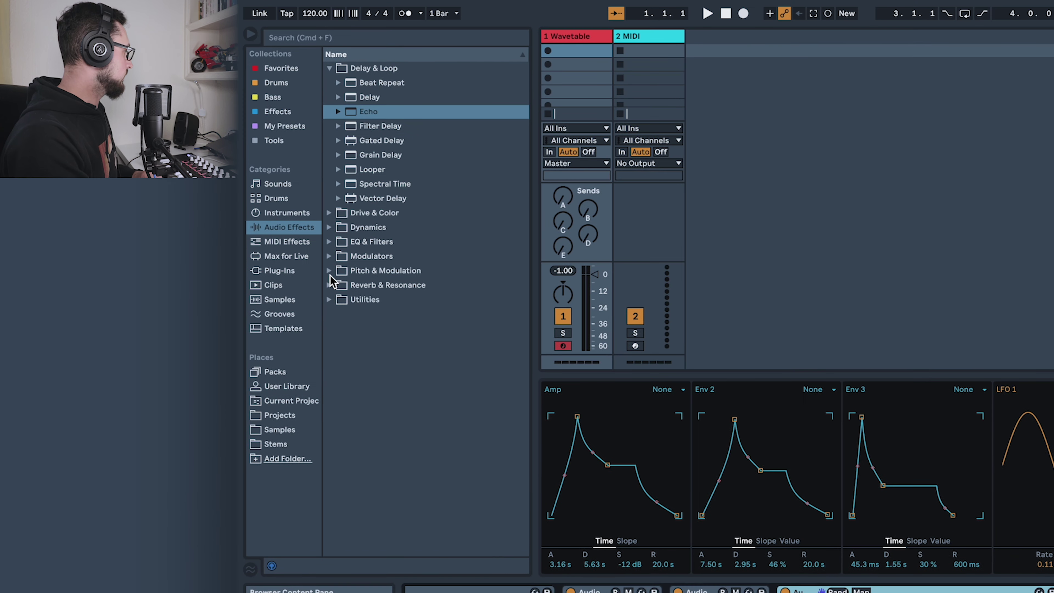
Put Convolution Reverb into the copied chain, rename the chain 'Reverb', and begin renaming its macro.
click(331, 287)
drag(372, 173, 593, 463)
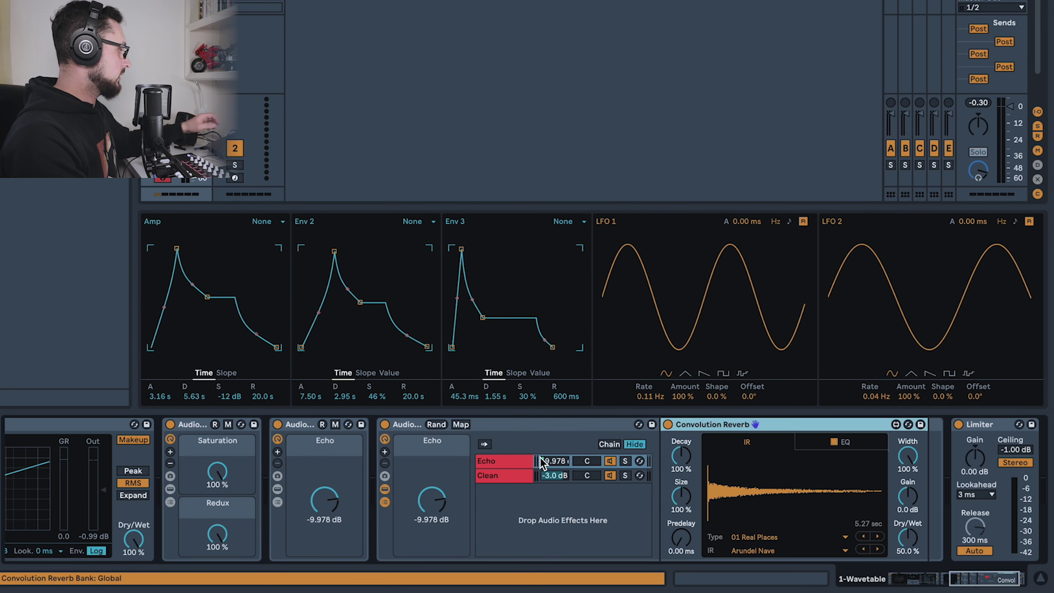
click(519, 465)
key(ctrl+r)
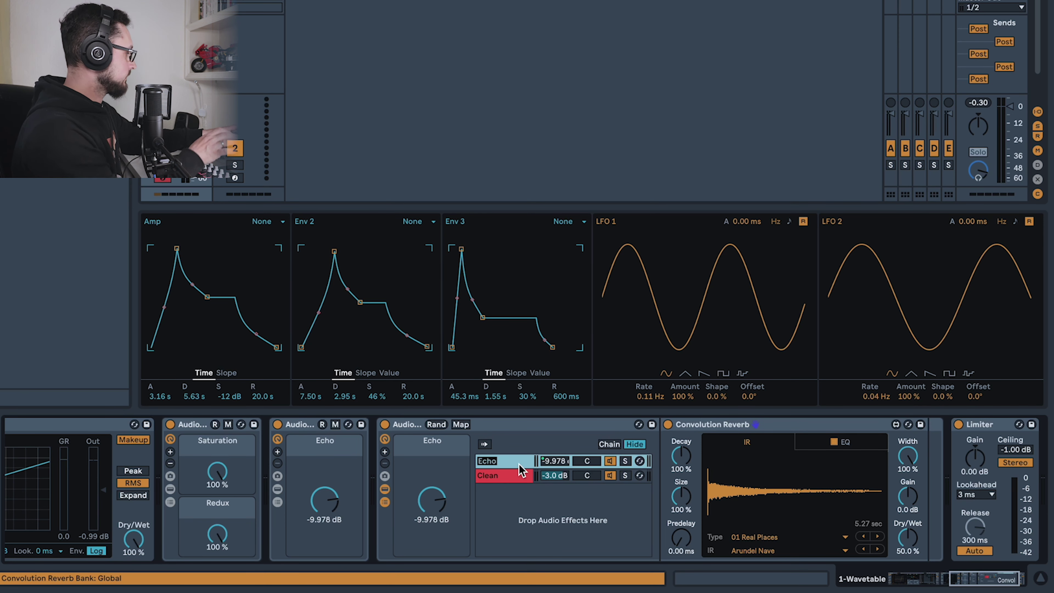
text(Reverb)
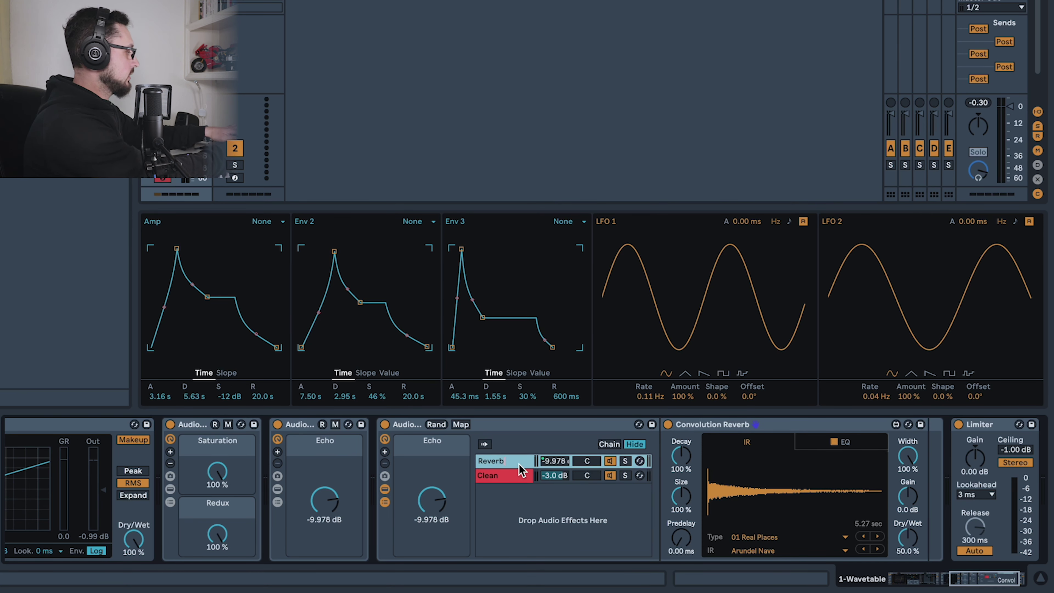
key(Return)
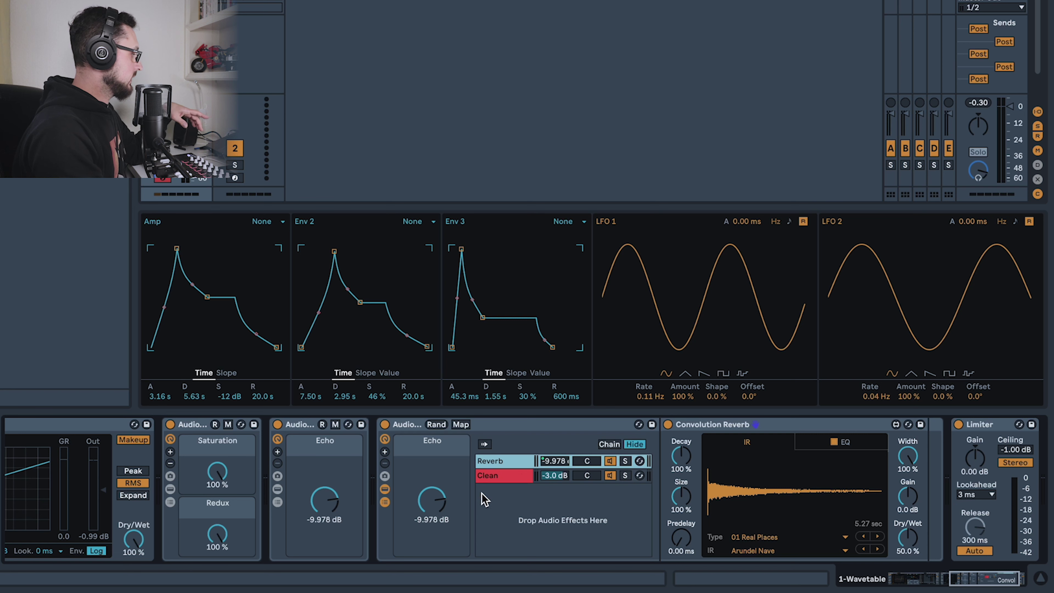
click(441, 507)
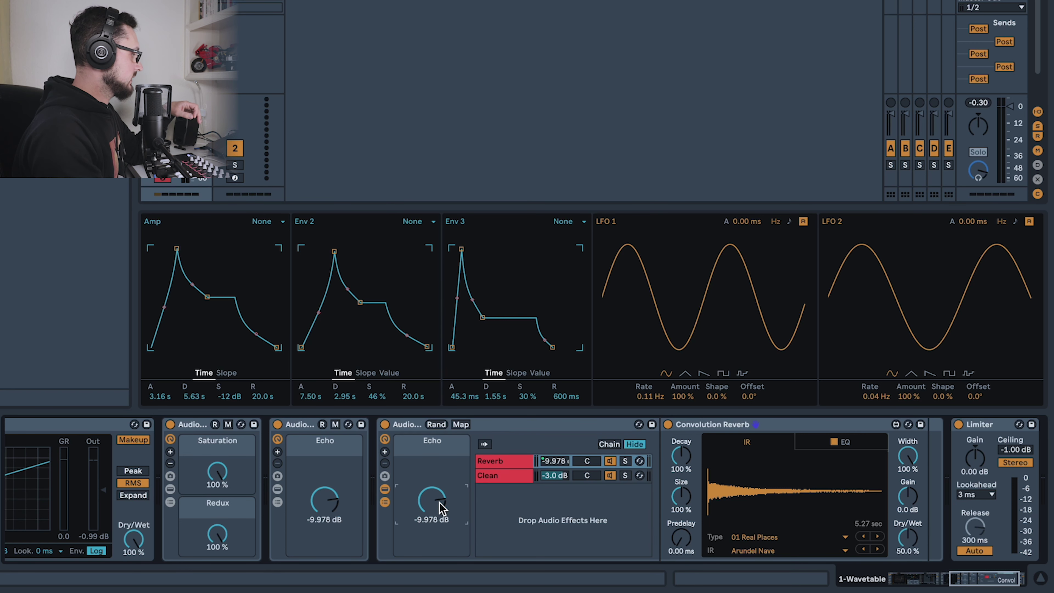
key(ctrl+m)
key(ctrl+r)
Name the macro 'Reverb', exit mapping mode, and set the Convolution Reverb to 100% wet.
text(Reverb)
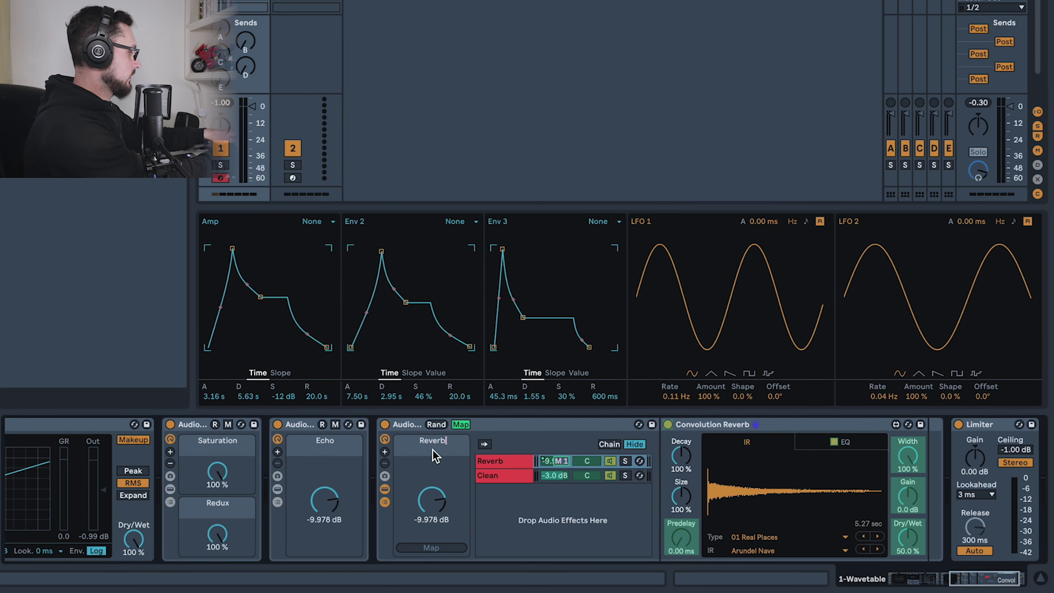
key(Return)
click(589, 535)
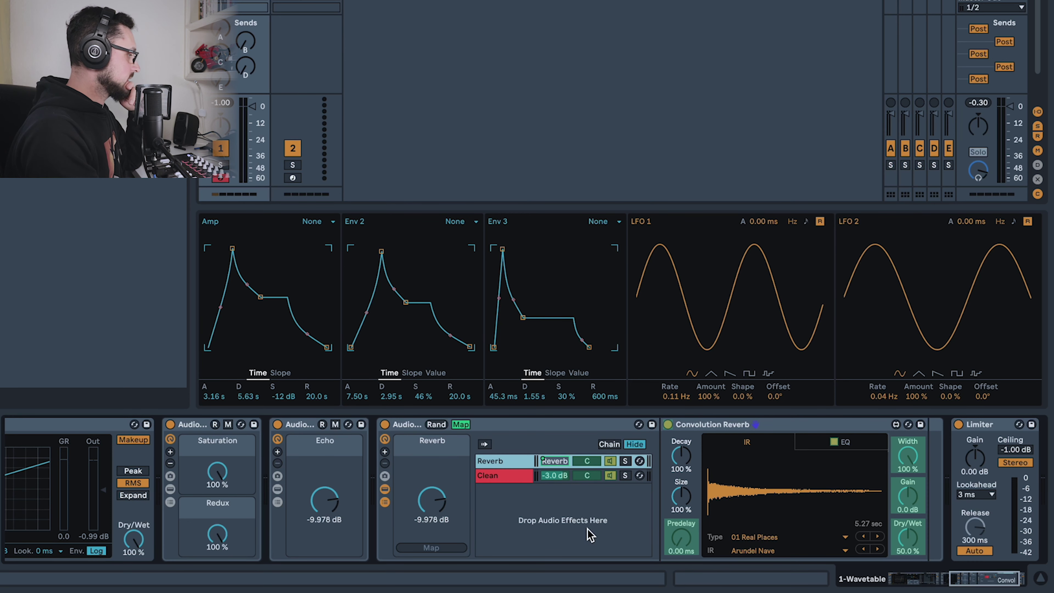
click(461, 425)
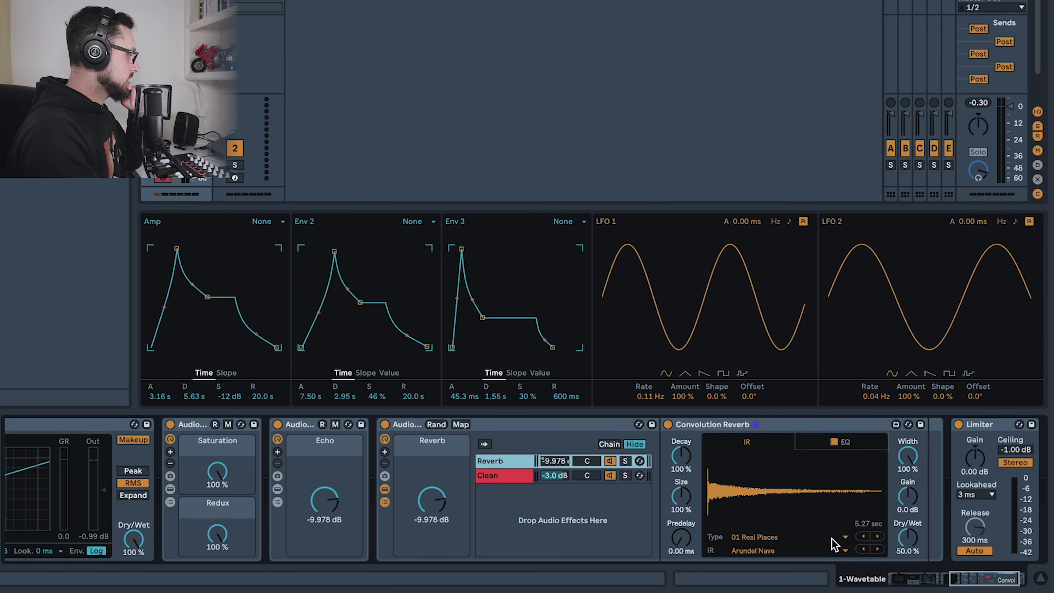
drag(906, 550, 906, 515)
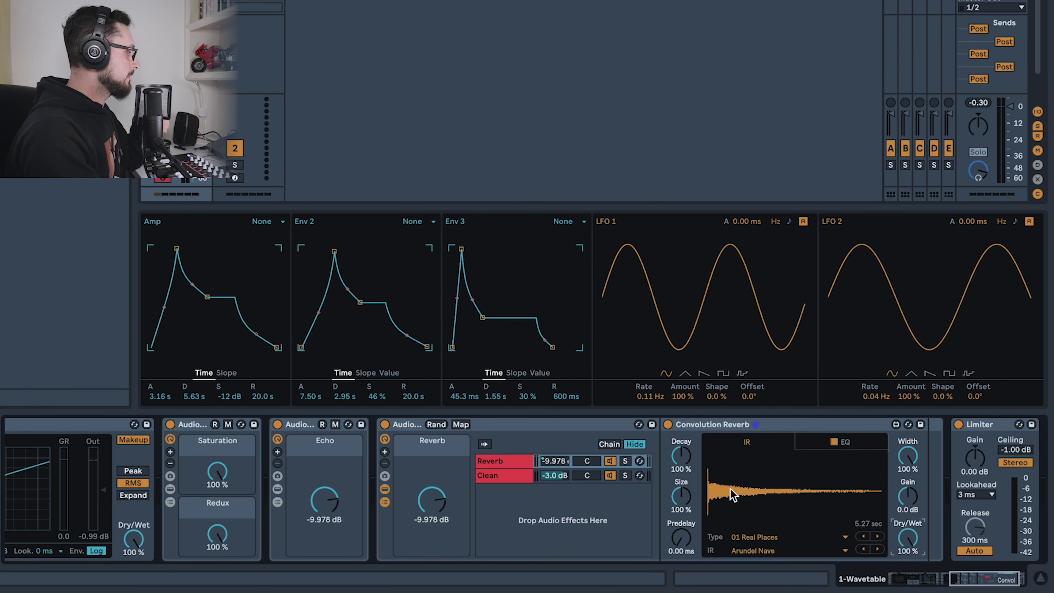
Set both the Reverb and Echo macros to -3 dB.
click(443, 507)
text(-3)
key(Return)
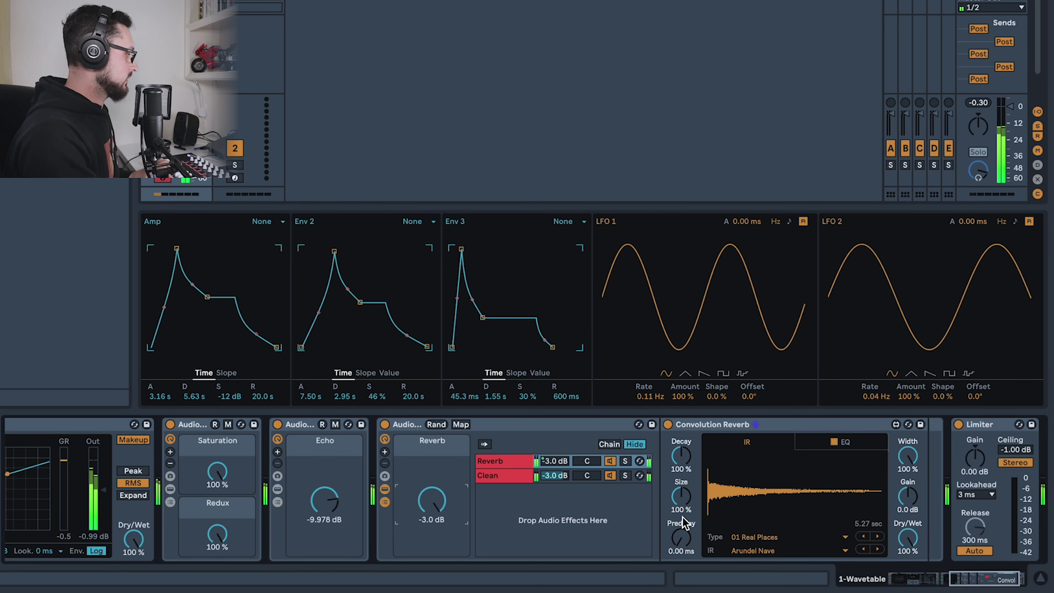
click(332, 502)
key(Delete)
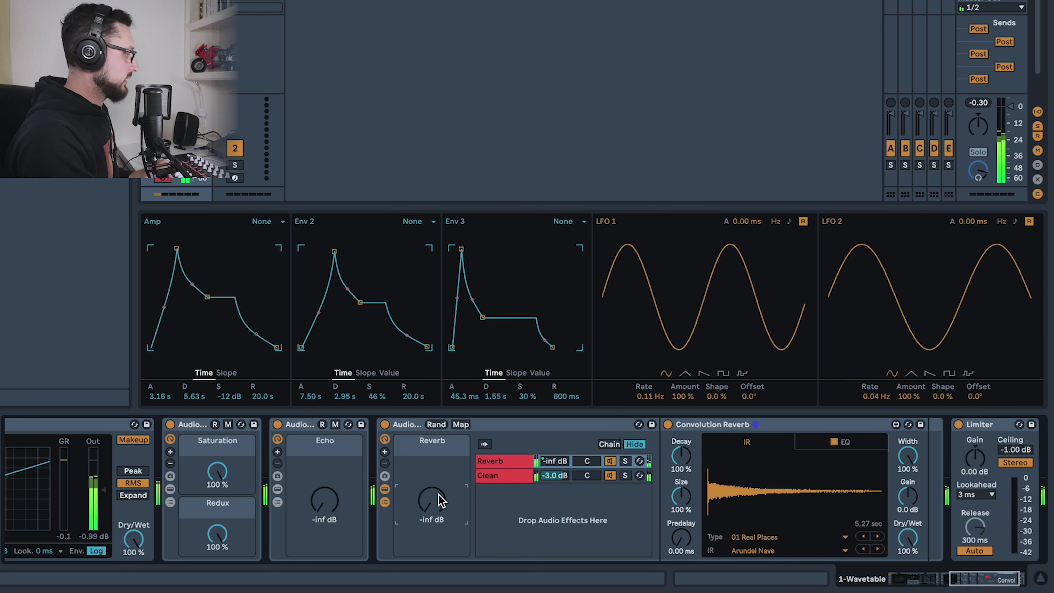
click(432, 498)
drag(325, 509, 328, 494)
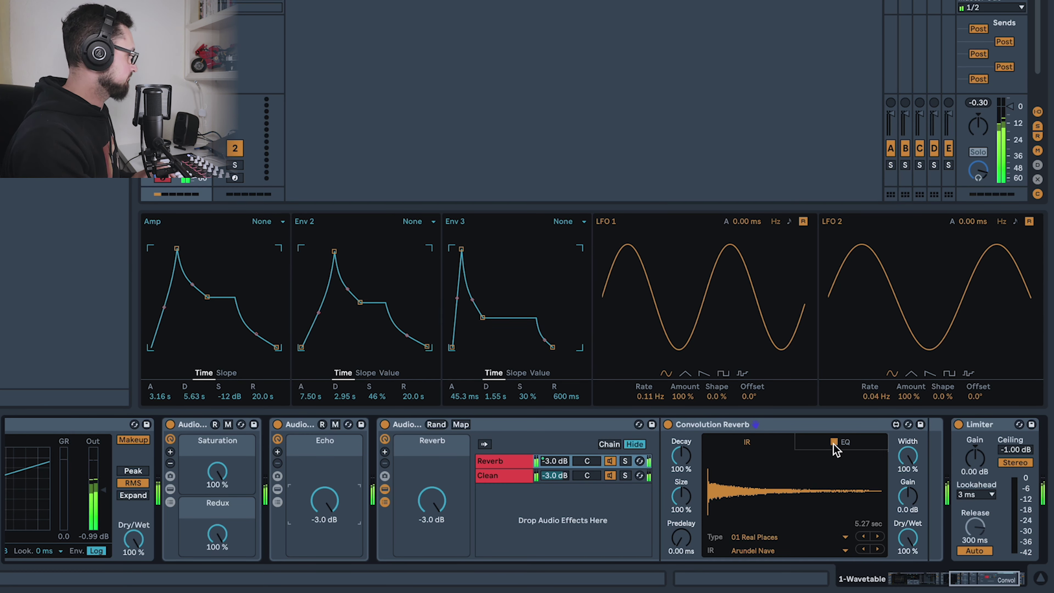
Cut the reverb's lows with an EQ band 1 low shelf at 145 Hz, -14 dB.
click(858, 445)
drag(747, 500, 755, 525)
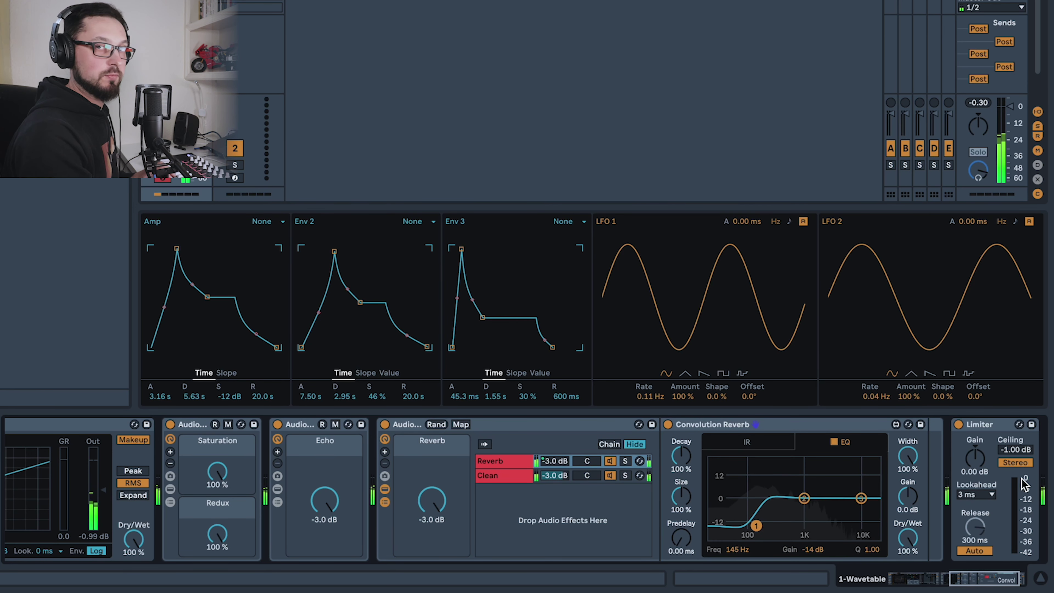
click(1012, 589)
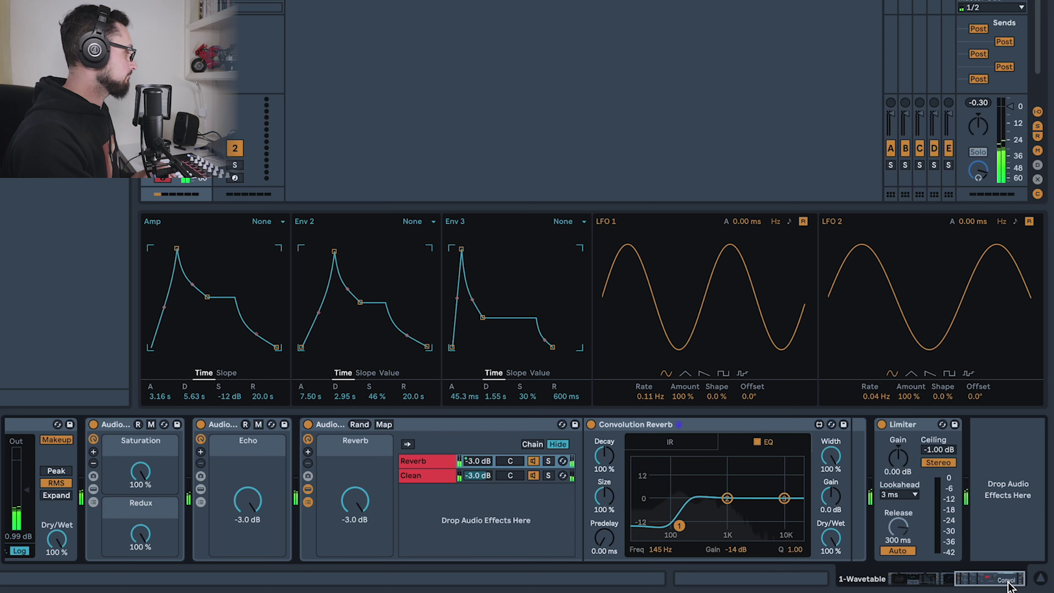
click(987, 581)
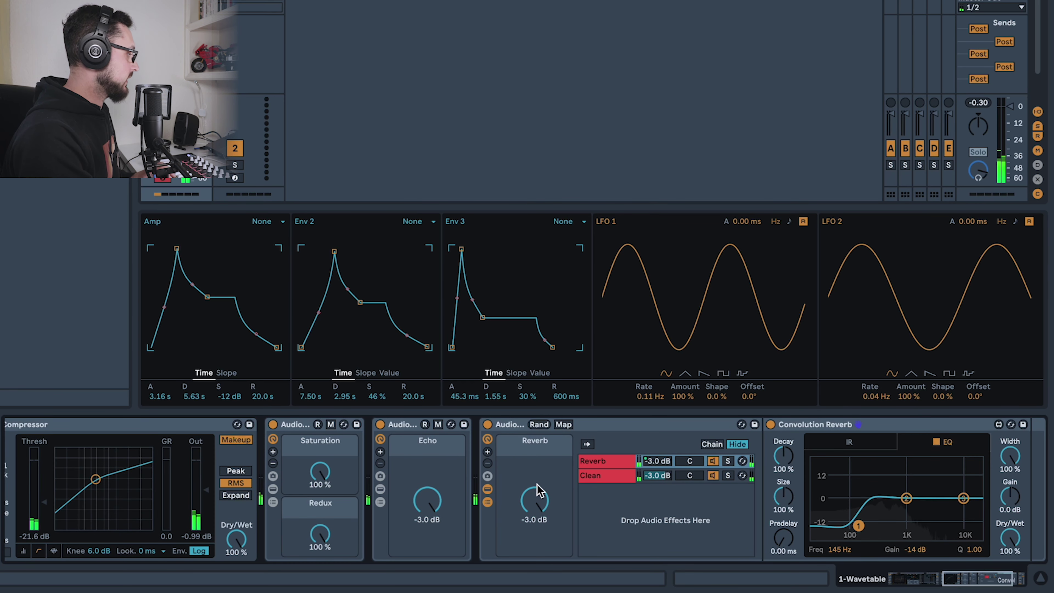
Add a Channel EQ from Audio Effects > EQ & Filters directly after the Compressor.
click(488, 489)
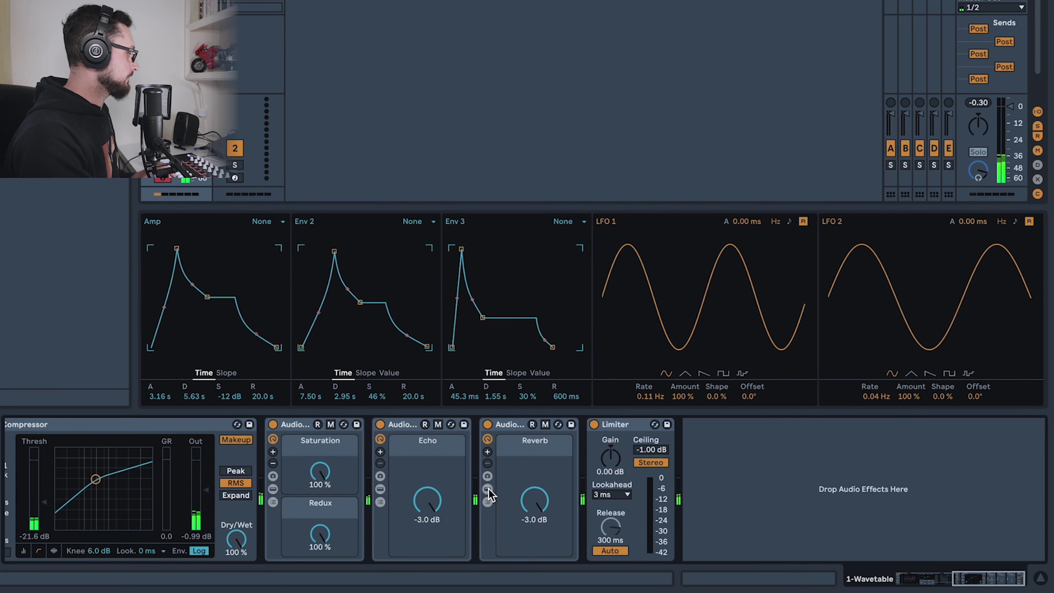
click(978, 582)
drag(978, 585, 929, 583)
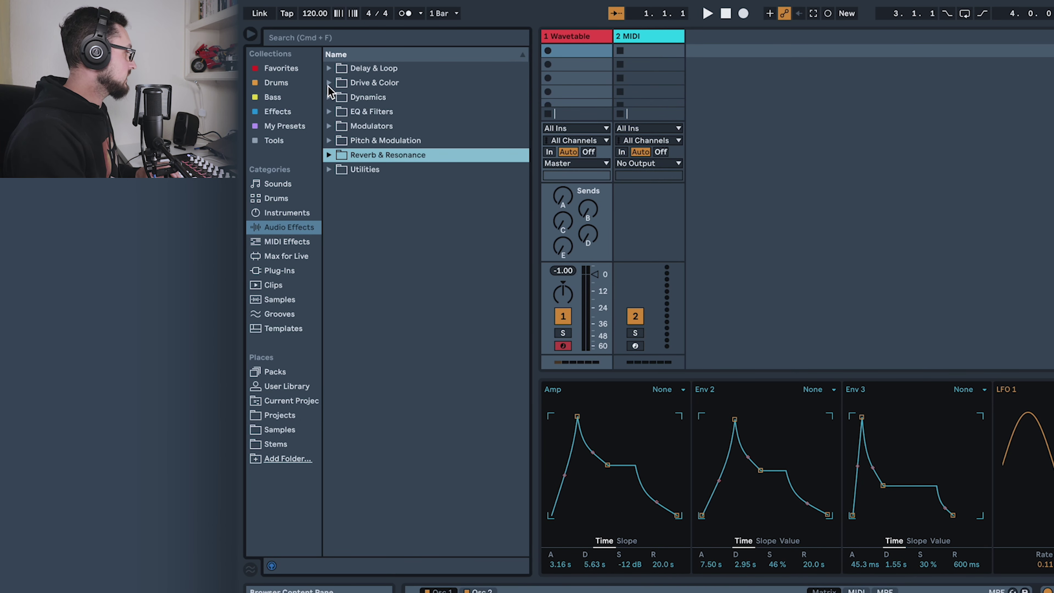
click(329, 111)
drag(350, 147, 1046, 592)
drag(646, 470, 929, 473)
Set the Channel EQ to Low 5.2 dB, Mid 3.6 dB and High -2.8 dB.
drag(934, 581, 956, 577)
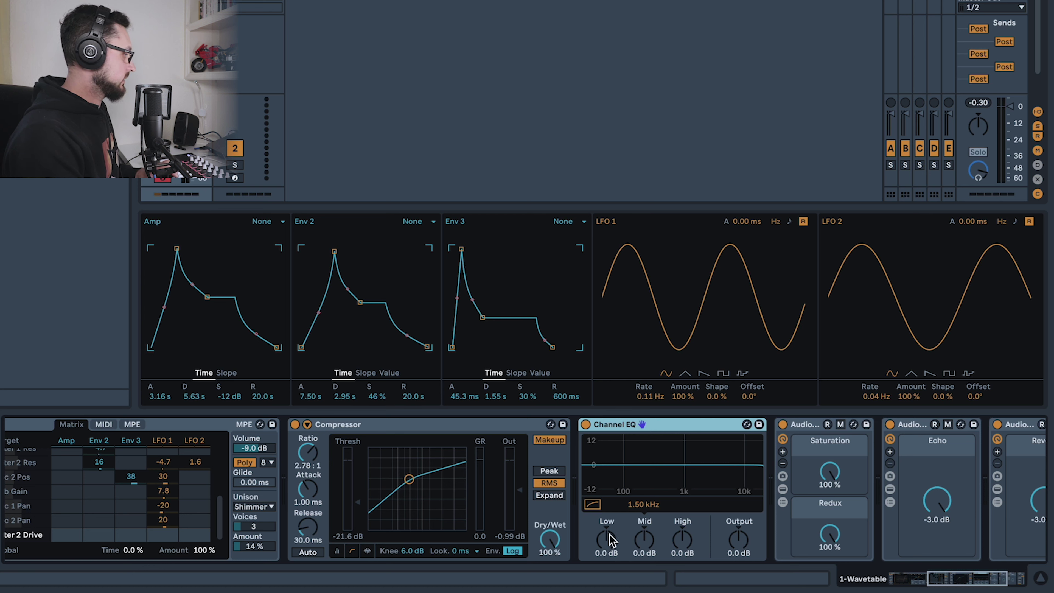
drag(609, 539, 609, 526)
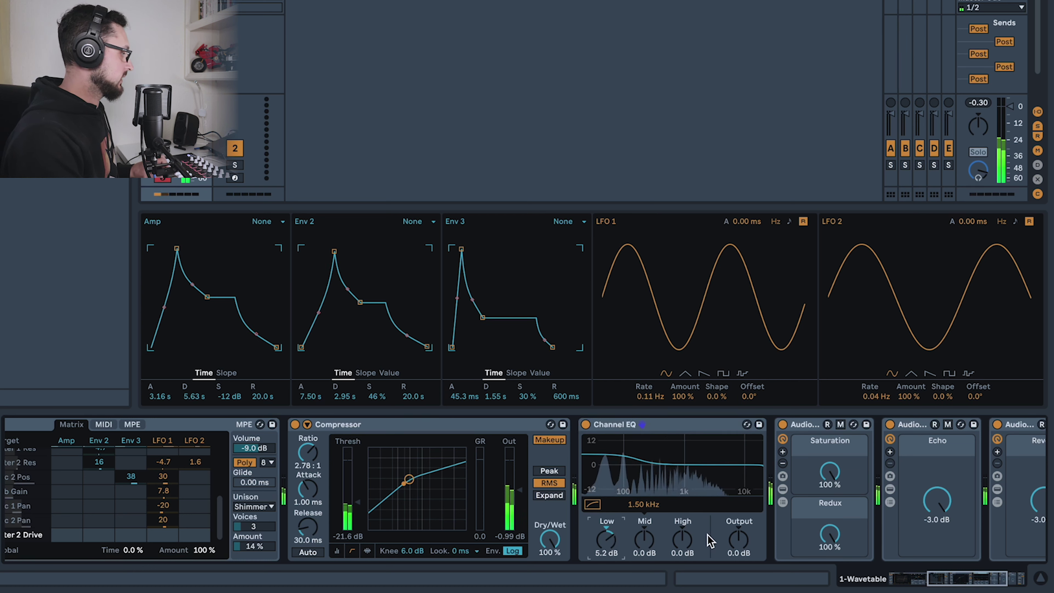
drag(687, 536, 640, 529)
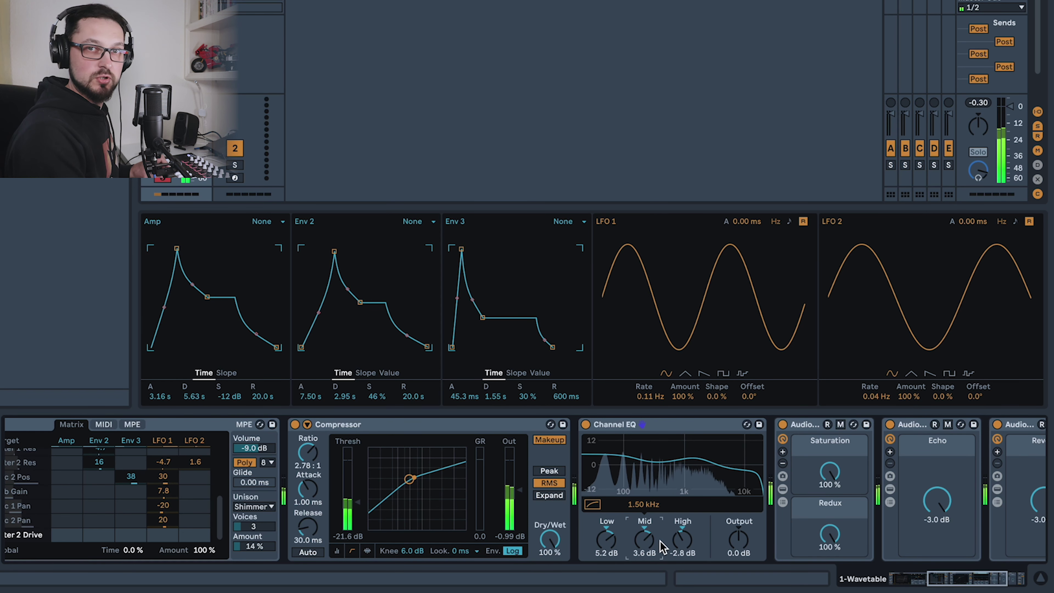
drag(954, 579, 927, 580)
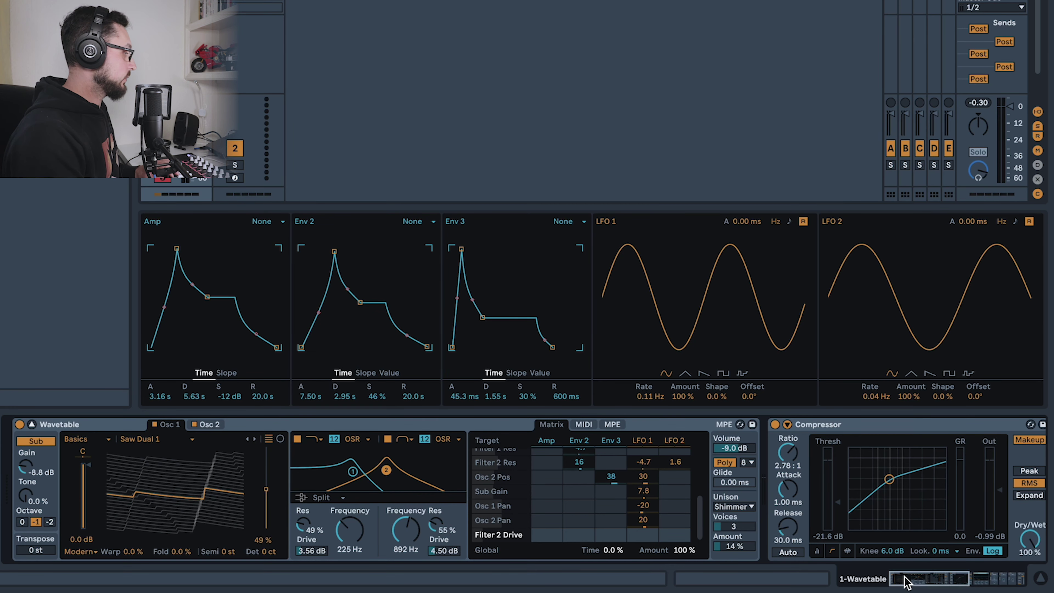
Group every device from Wavetable to Limiter into one Instrument Rack and show its macros.
drag(904, 582, 688, 591)
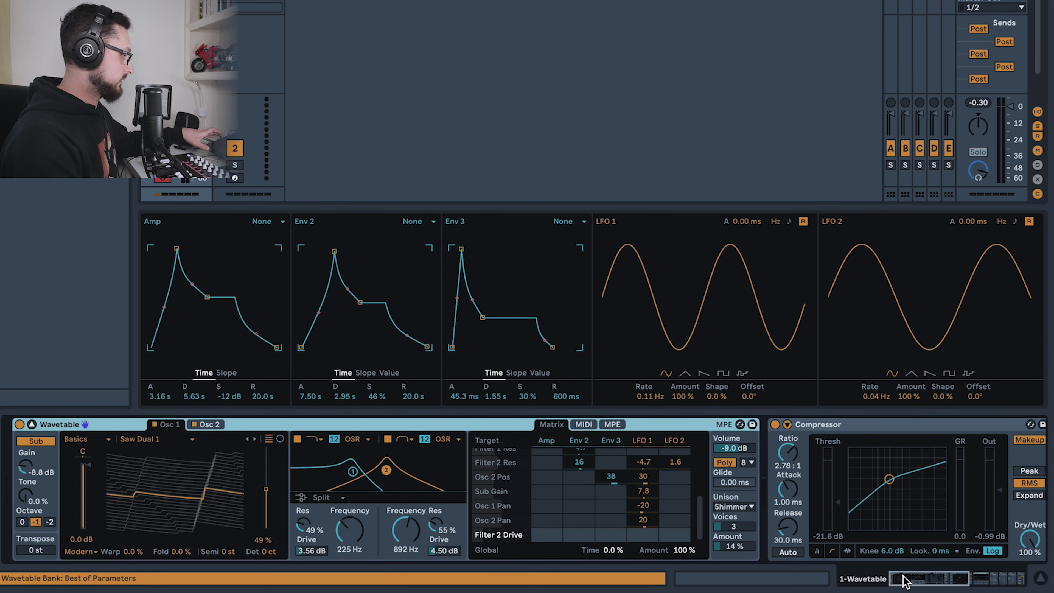
drag(886, 577, 993, 575)
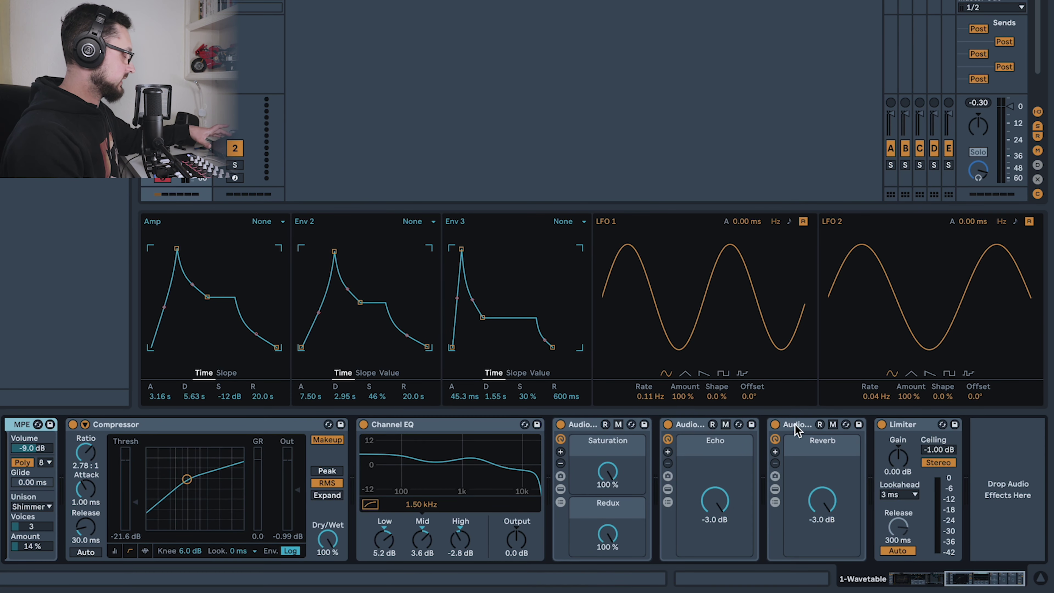
shift+click(914, 426)
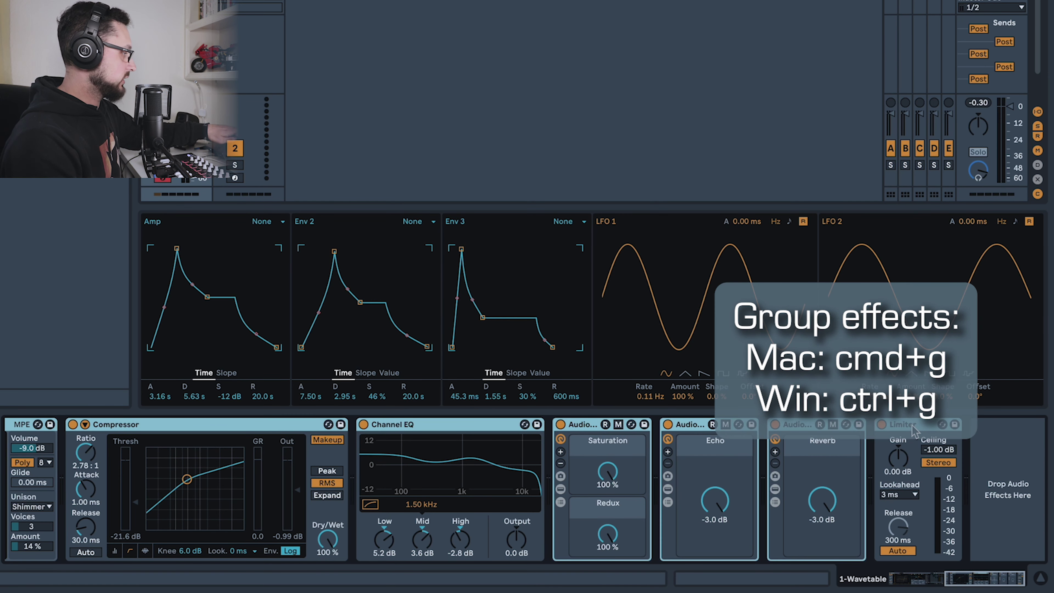
key(ctrl+g)
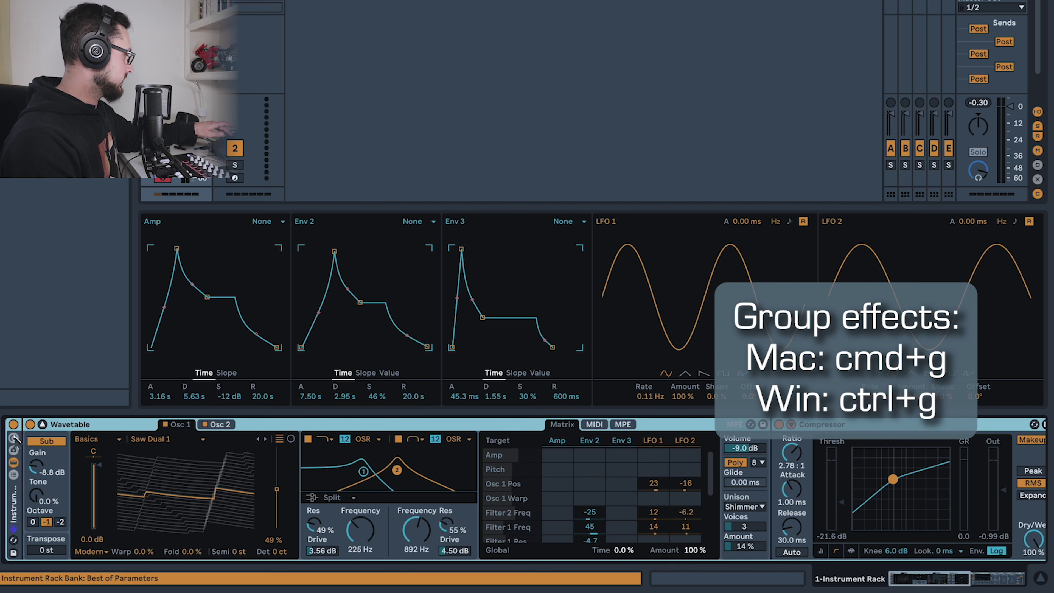
click(13, 438)
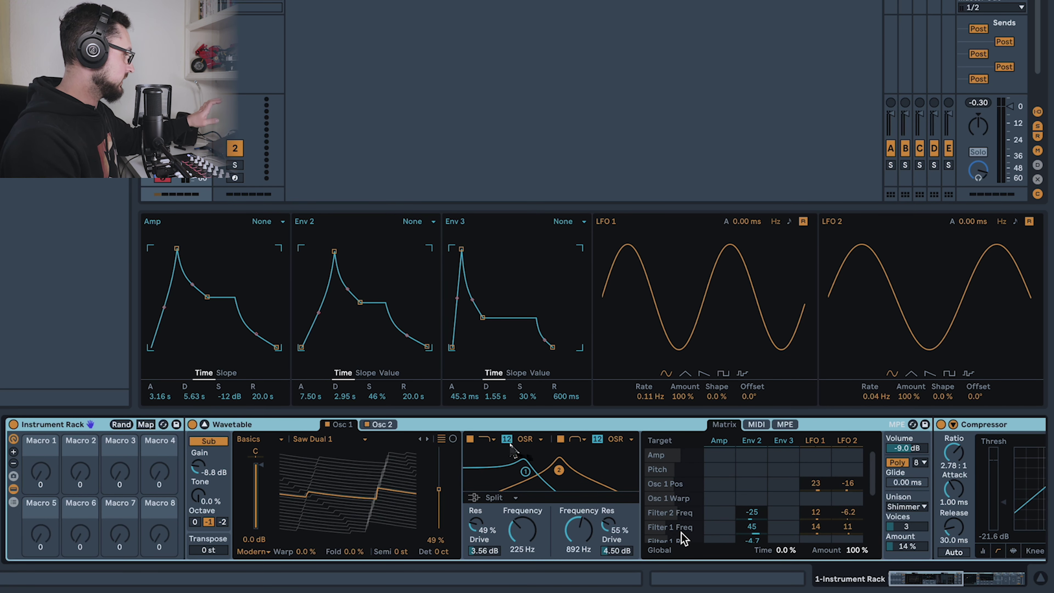
In Wavetable's MIDI modulation matrix, route the mod wheel to Osc 1 Warp, Filter 1 Res and Osc 2 Pos.
click(501, 424)
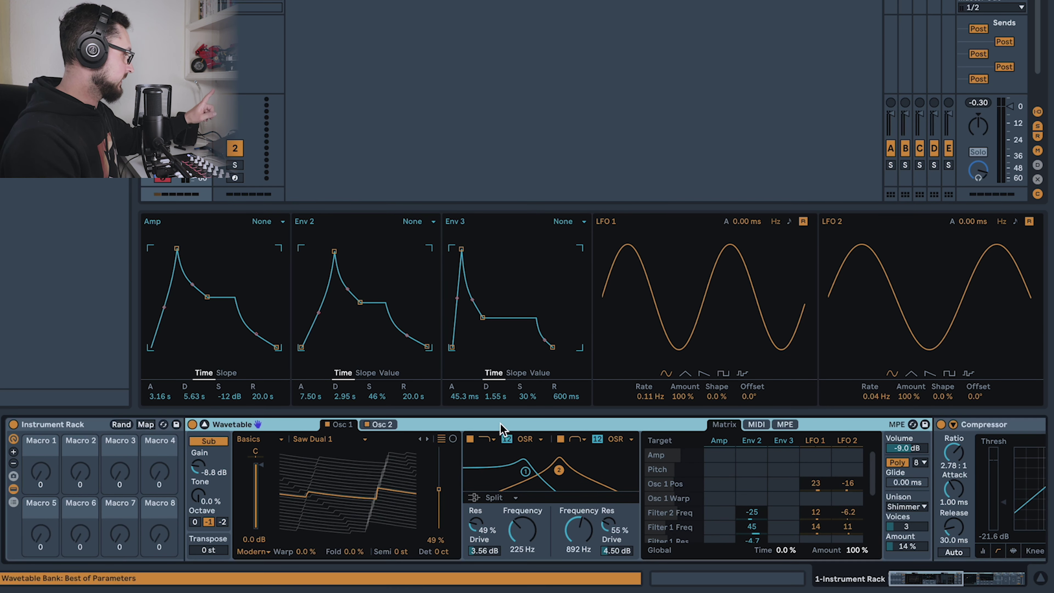
click(756, 425)
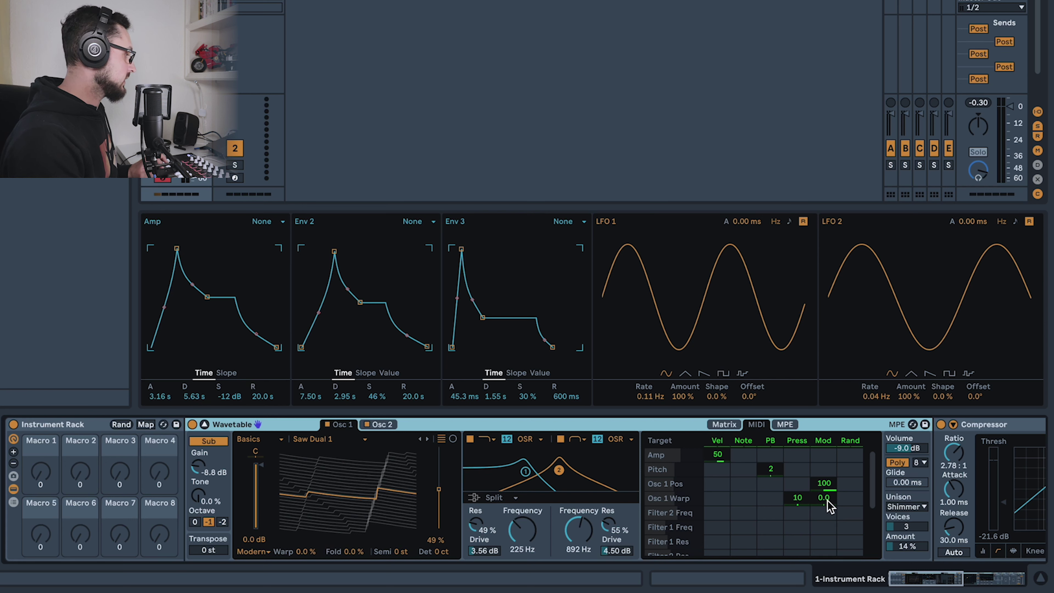
mouse_move(827, 500)
mouse_down()
mouse_move(827, 489)
mouse_move(823, 512)
mouse_up()
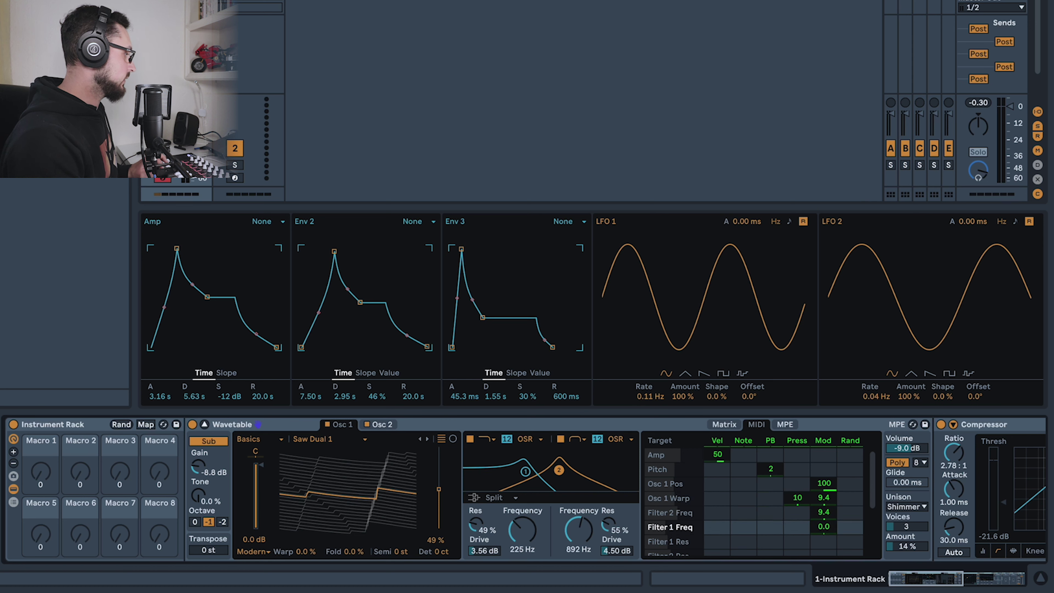
click(825, 540)
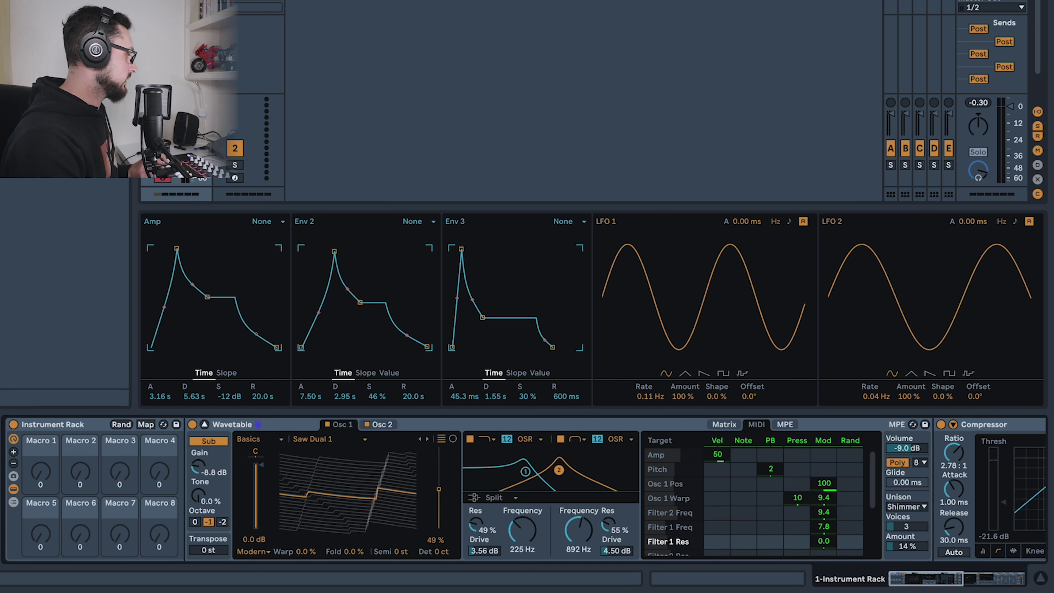
scroll(825, 541, down, 2)
drag(828, 540, 828, 536)
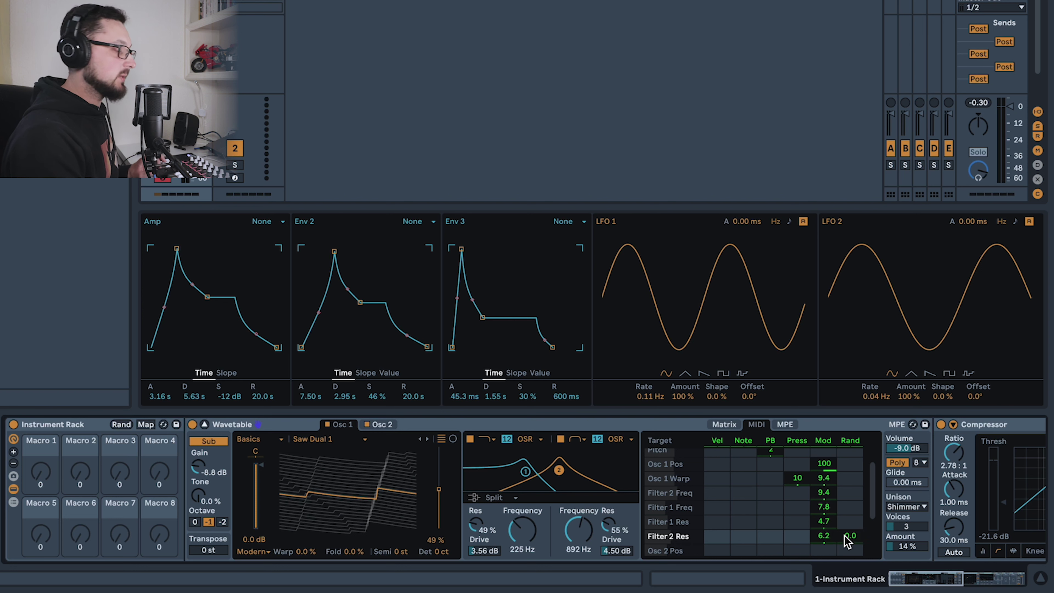
scroll(845, 544, down, 3)
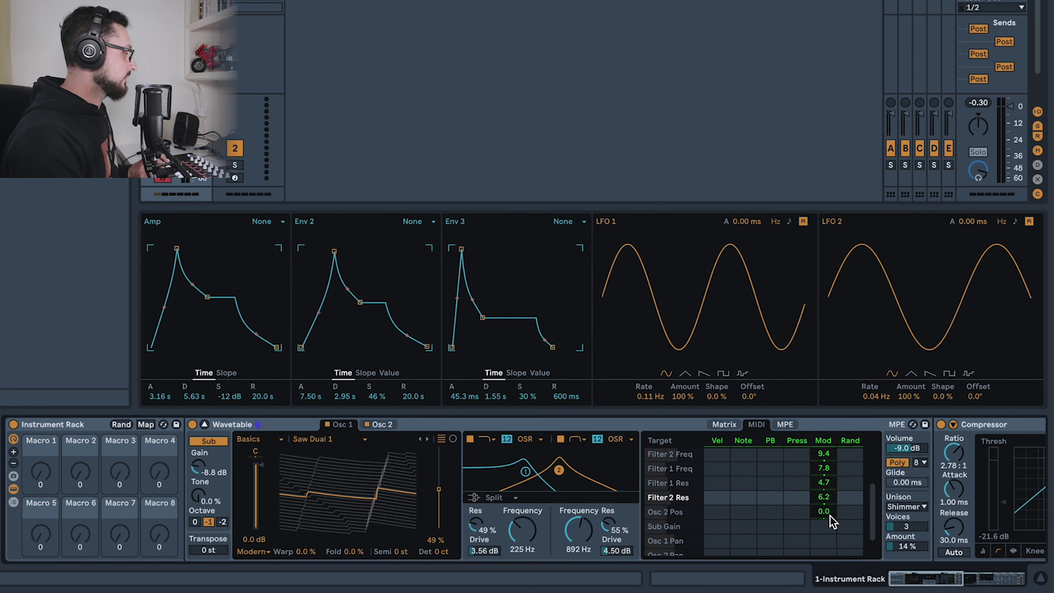
drag(830, 515, 830, 524)
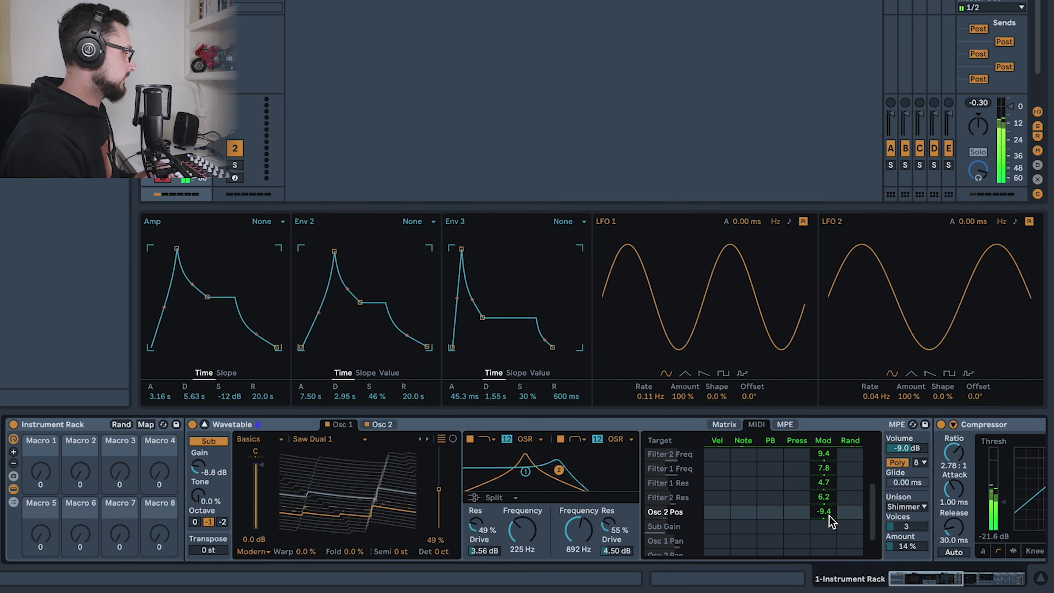
Add mod wheel amounts for Sub Gain and Filter 2 Drive, and set Filter 2 Freq's Mod to 9.4.
click(827, 530)
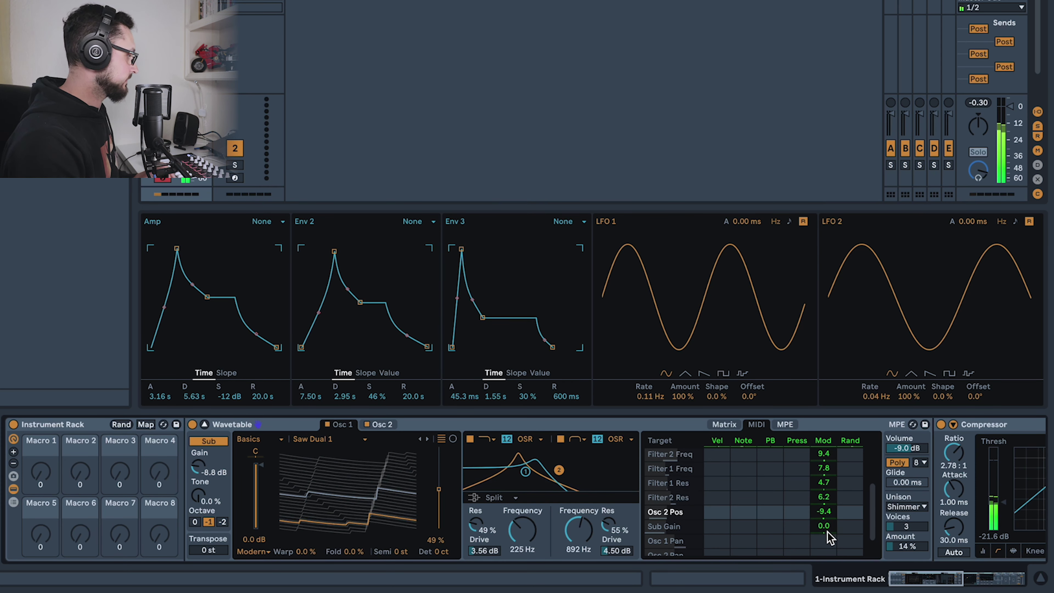
drag(827, 531, 827, 508)
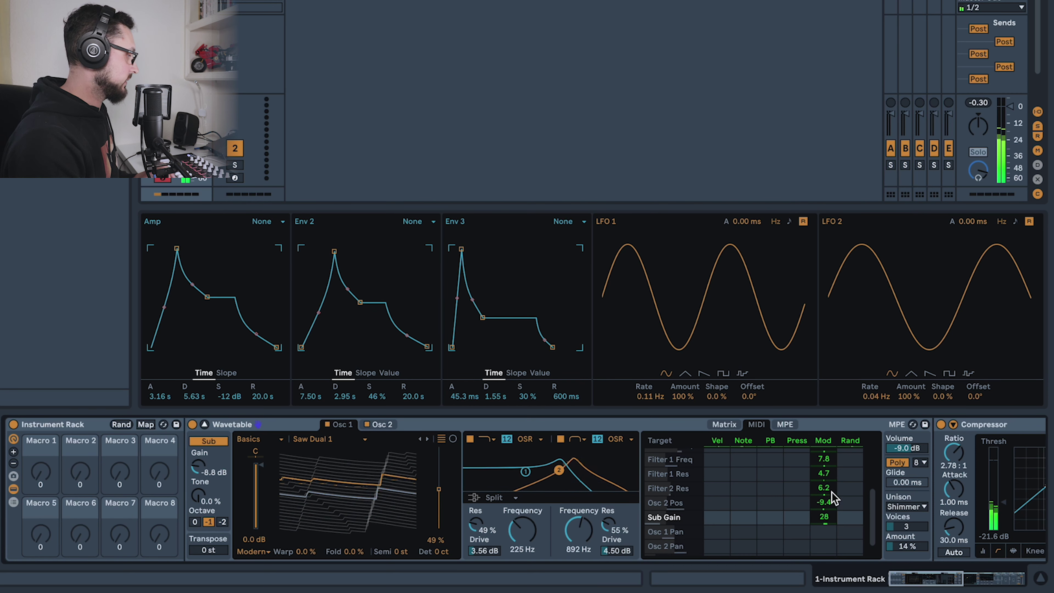
scroll(828, 536, down, 1)
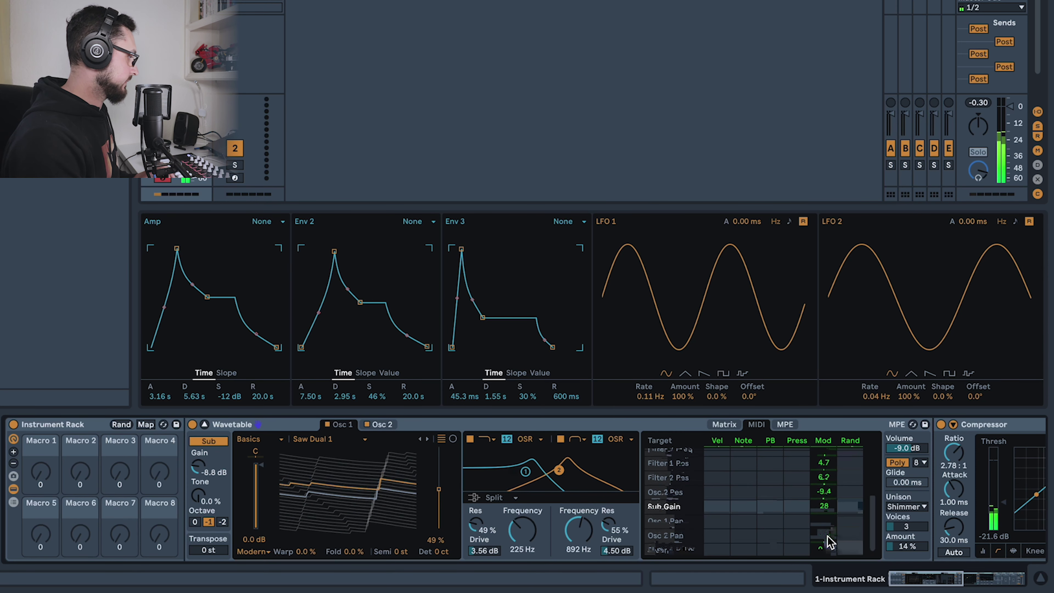
drag(823, 549, 832, 533)
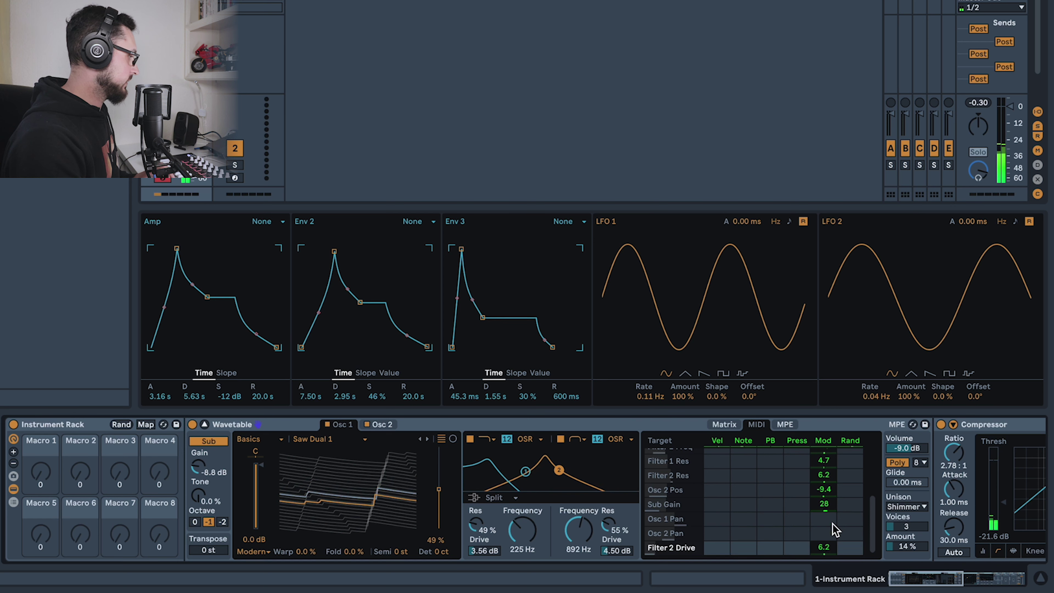
click(829, 460)
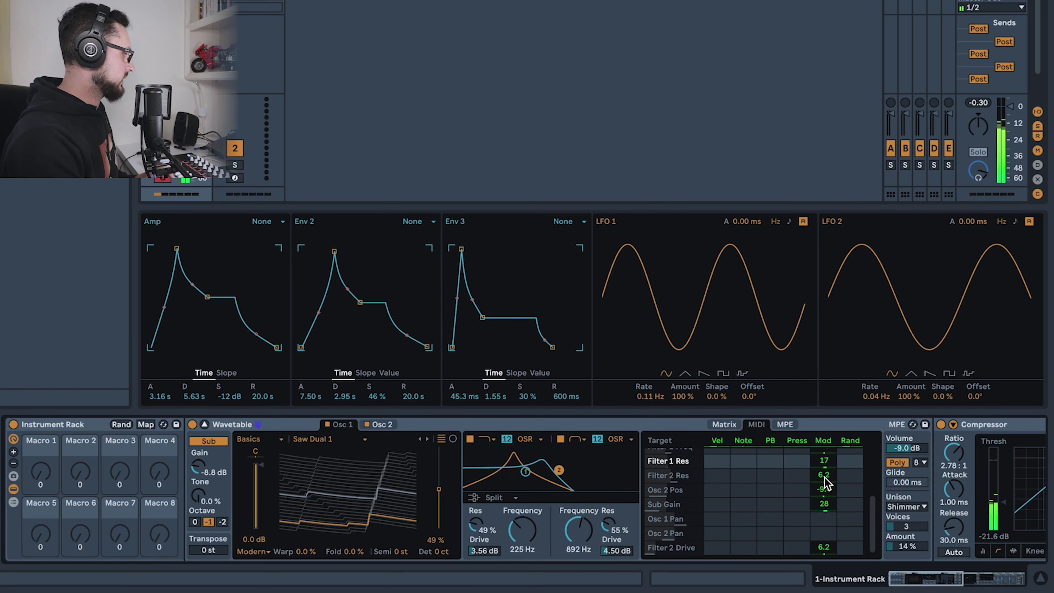
scroll(826, 473, up, 3)
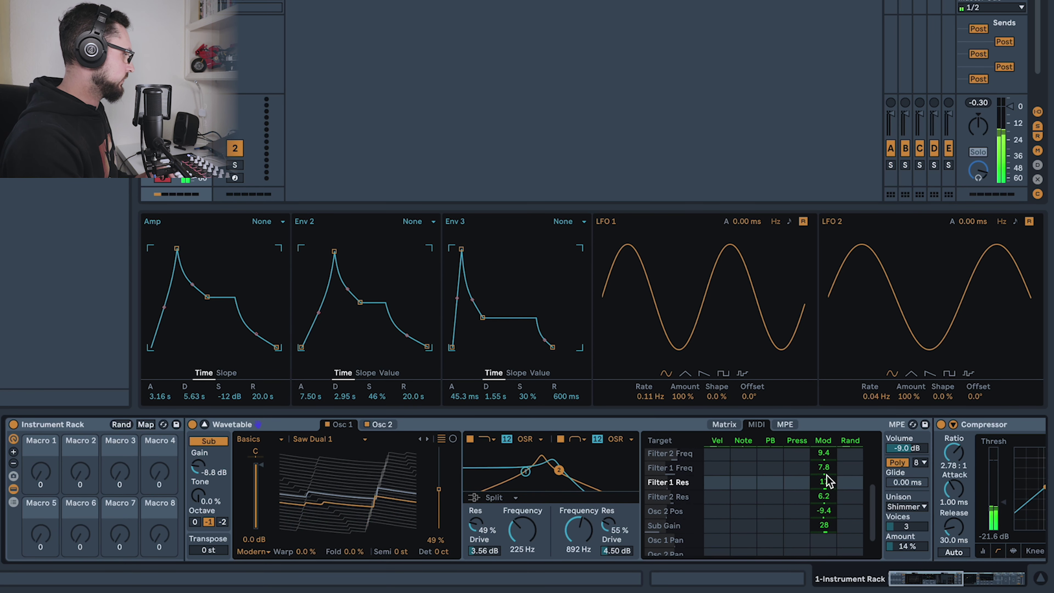
drag(826, 455, 819, 455)
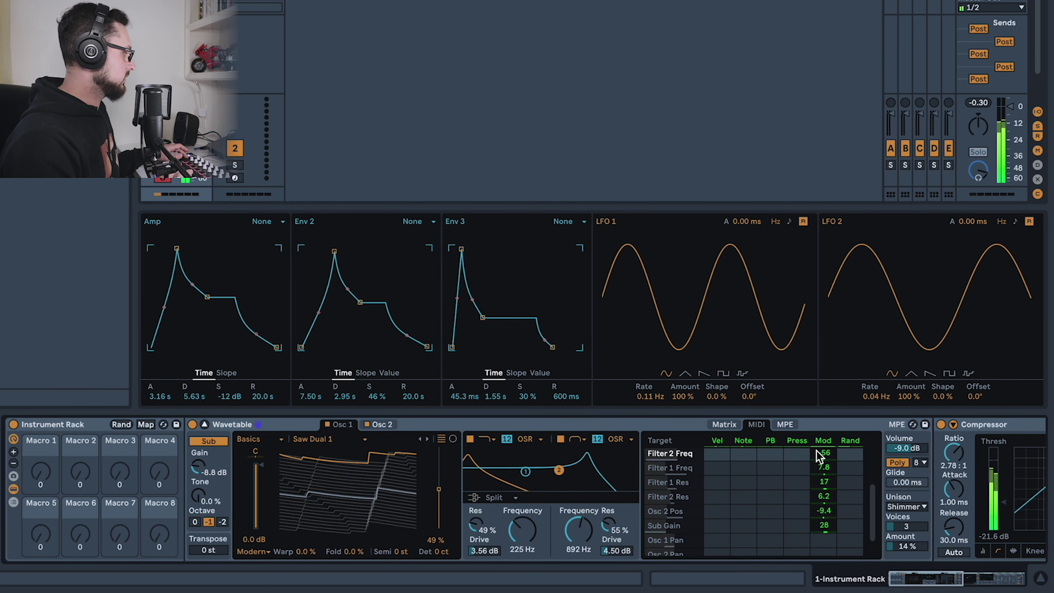
drag(816, 453, 817, 475)
Hide Wavetable's envelope view, fold Wavetable and the Compressor, and select the Channel EQ.
click(982, 579)
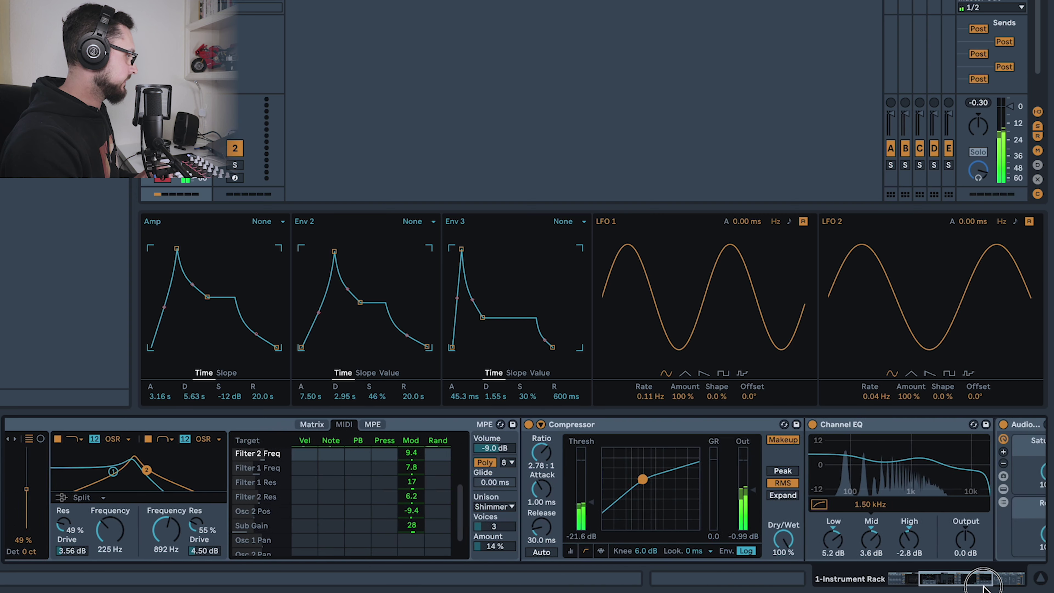
drag(982, 583, 1005, 586)
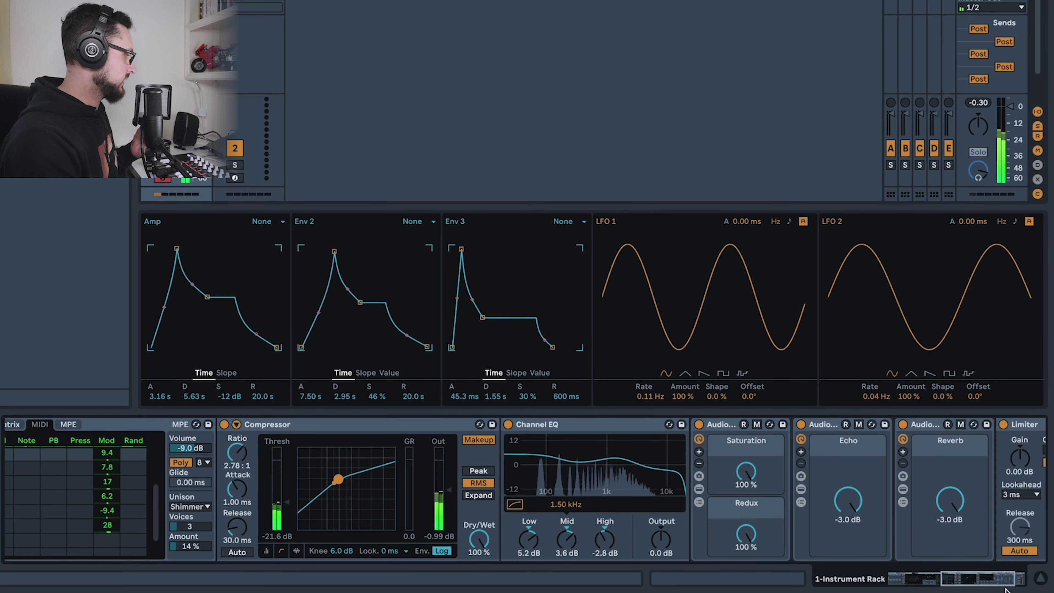
drag(1005, 589, 1014, 587)
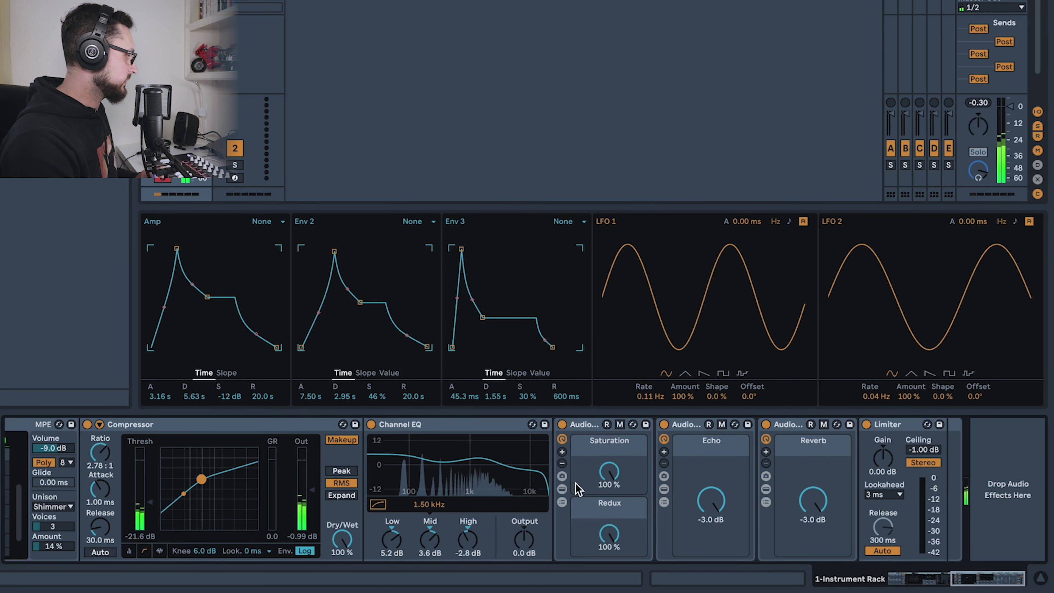
click(925, 579)
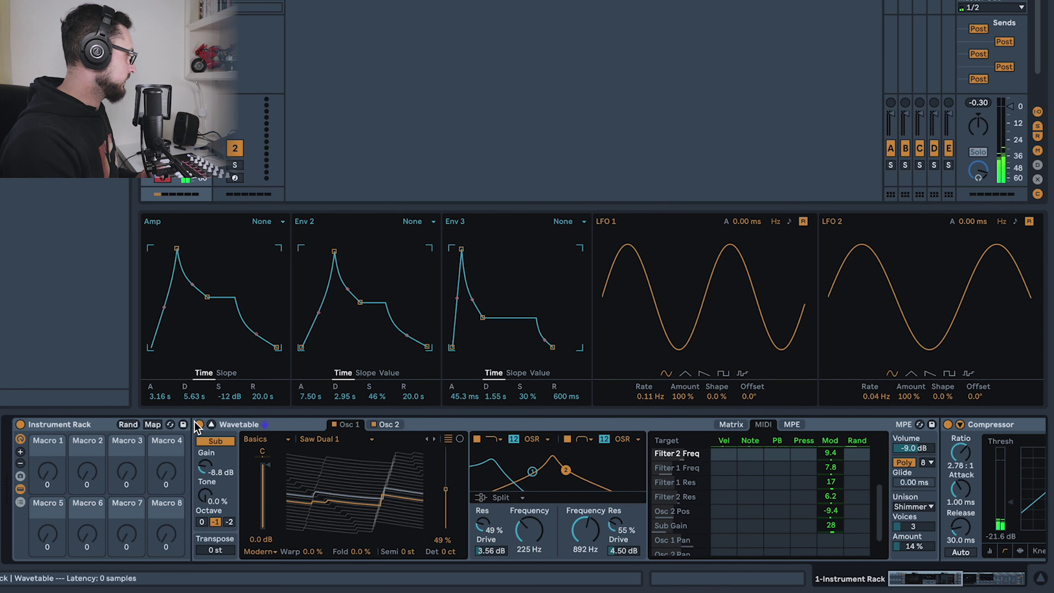
click(250, 458)
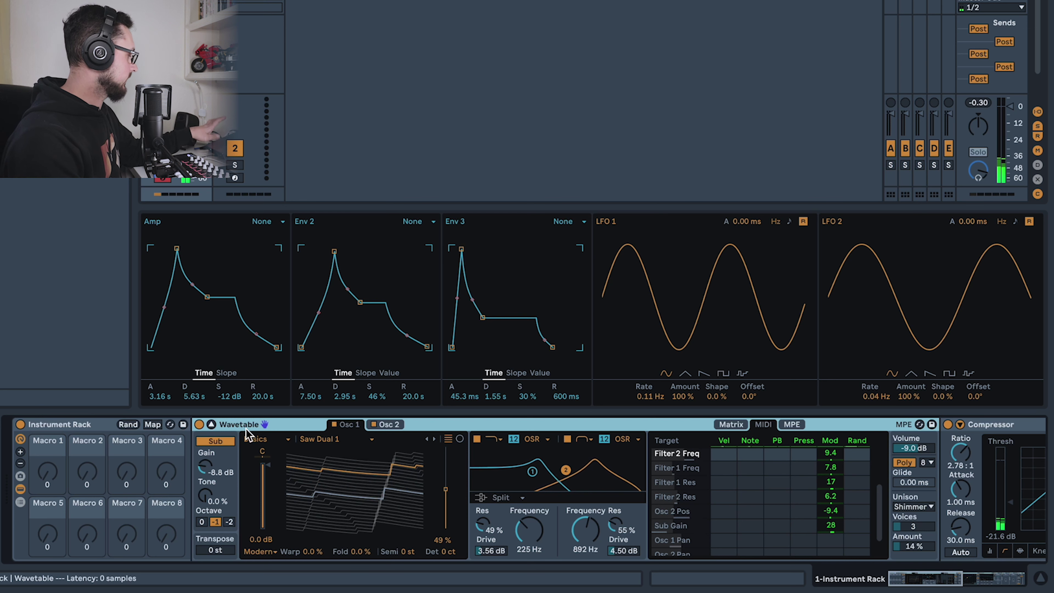
click(724, 539)
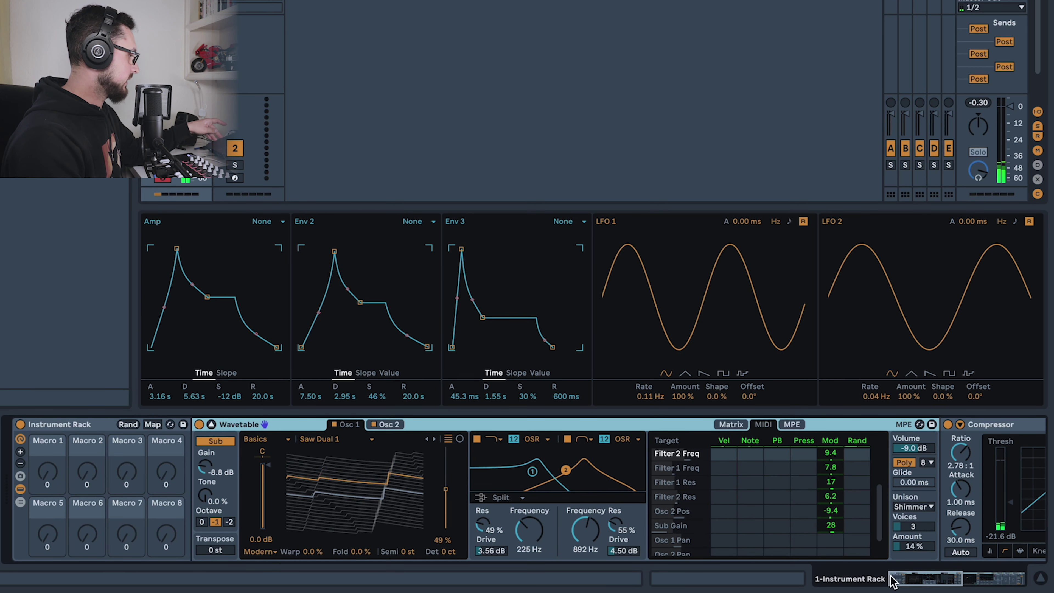
mouse_move(908, 579)
mouse_down()
mouse_move(925, 577)
mouse_move(894, 581)
mouse_up()
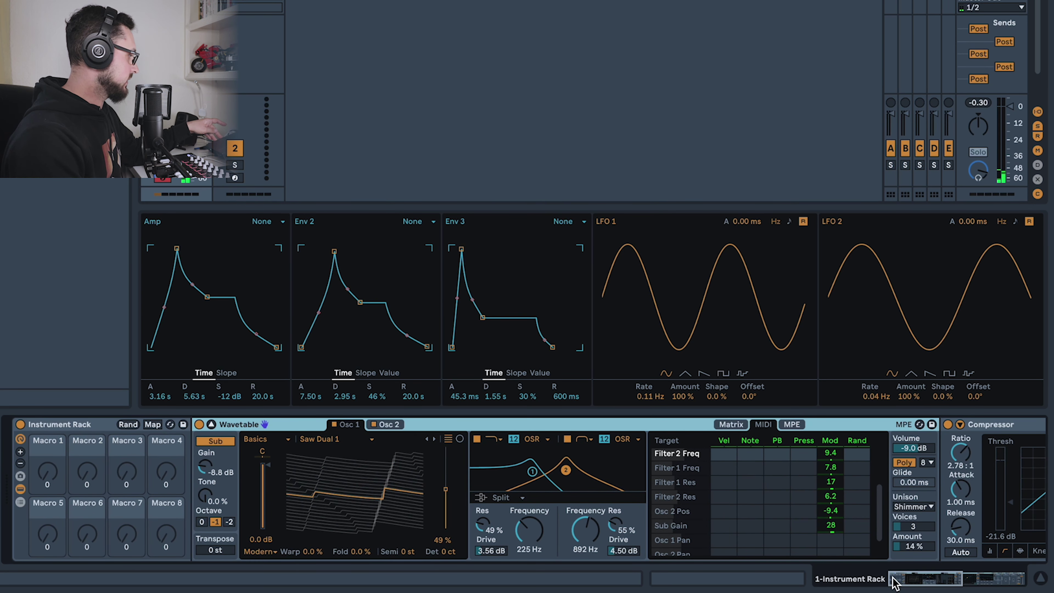
click(215, 428)
double_click(412, 430)
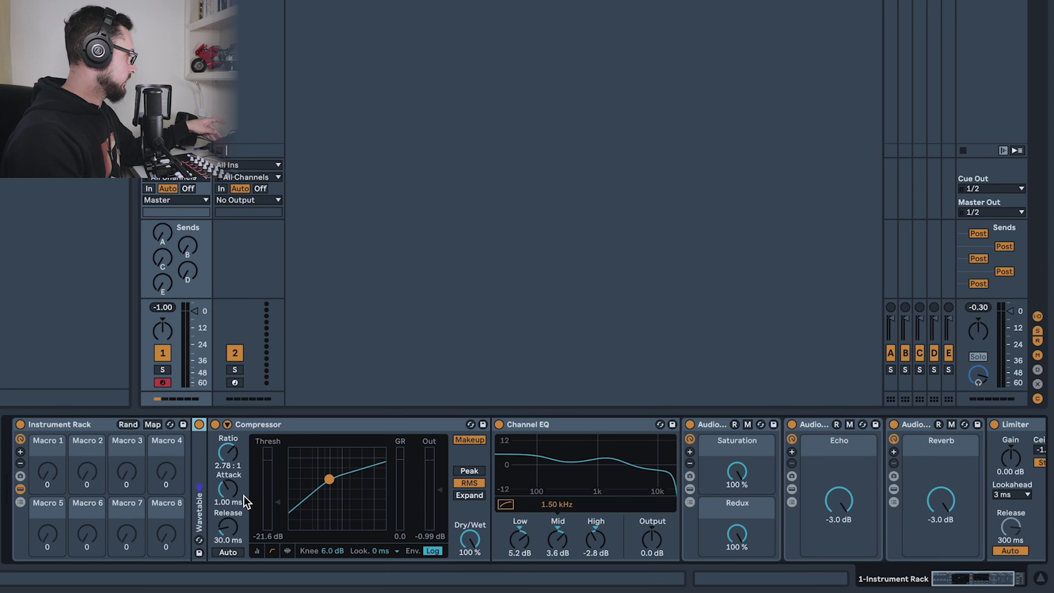
double_click(294, 426)
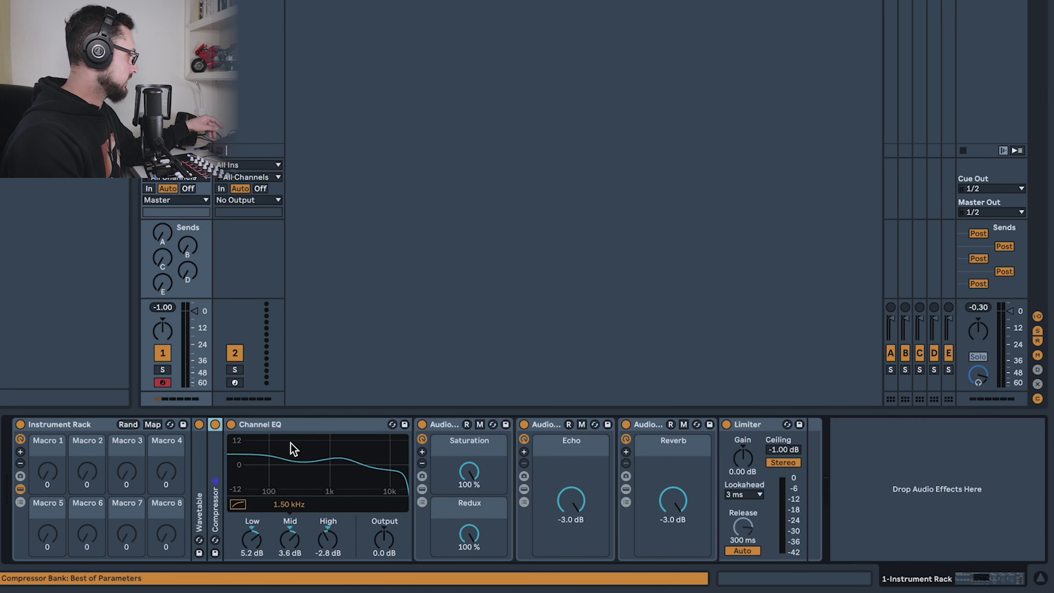
click(306, 428)
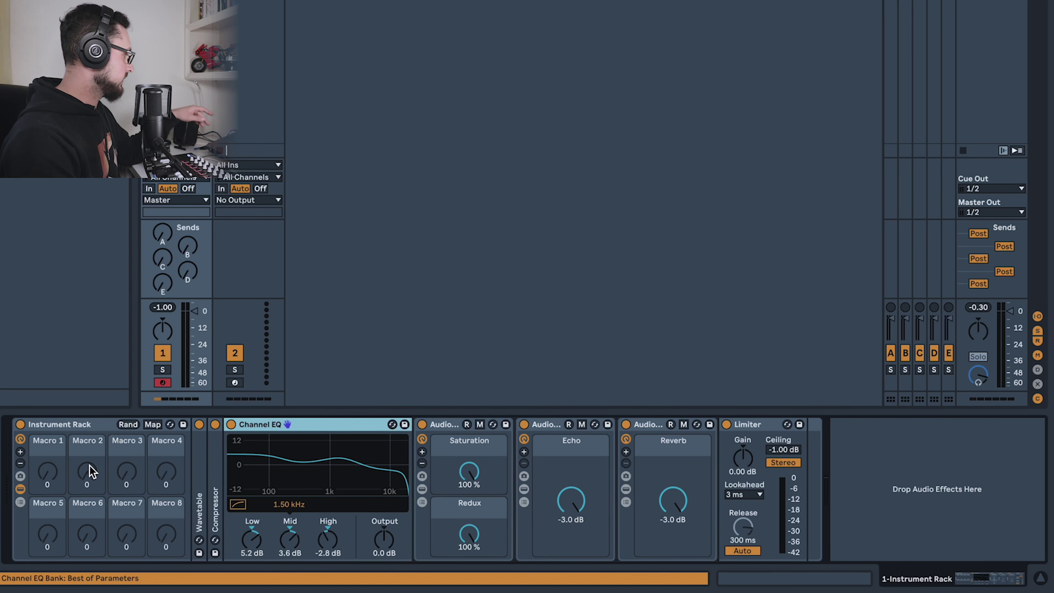
Map the Channel EQ's Low, Mid and High Gain to Macros 5, 6 and 7.
click(153, 424)
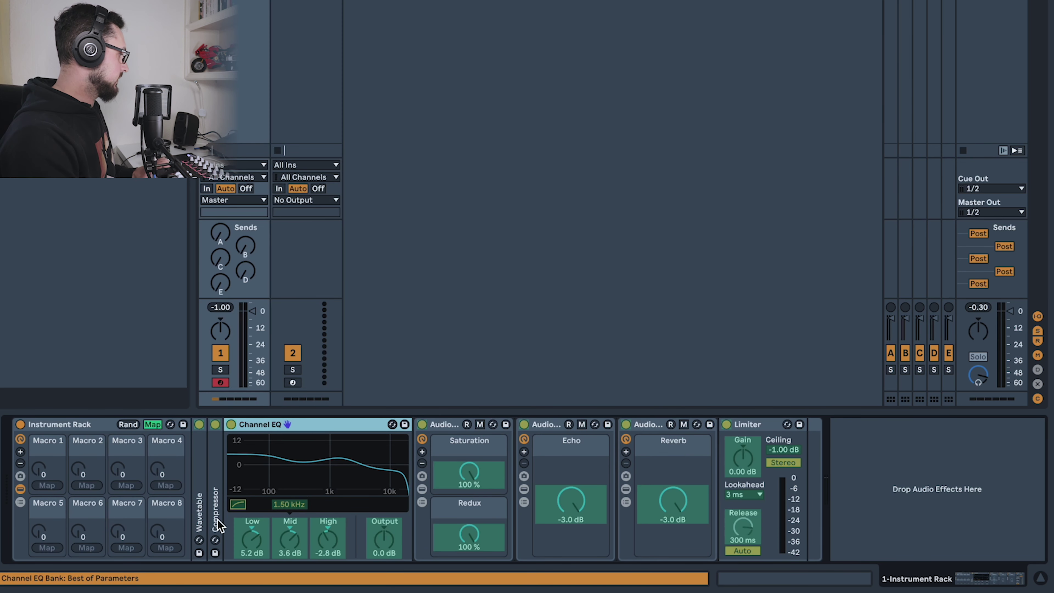
click(46, 547)
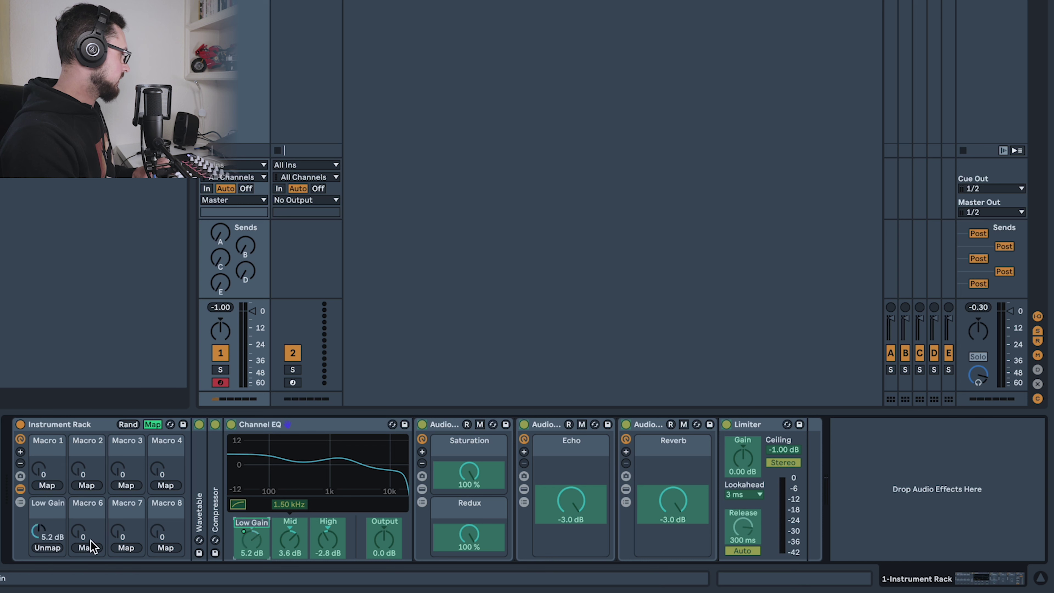
click(96, 548)
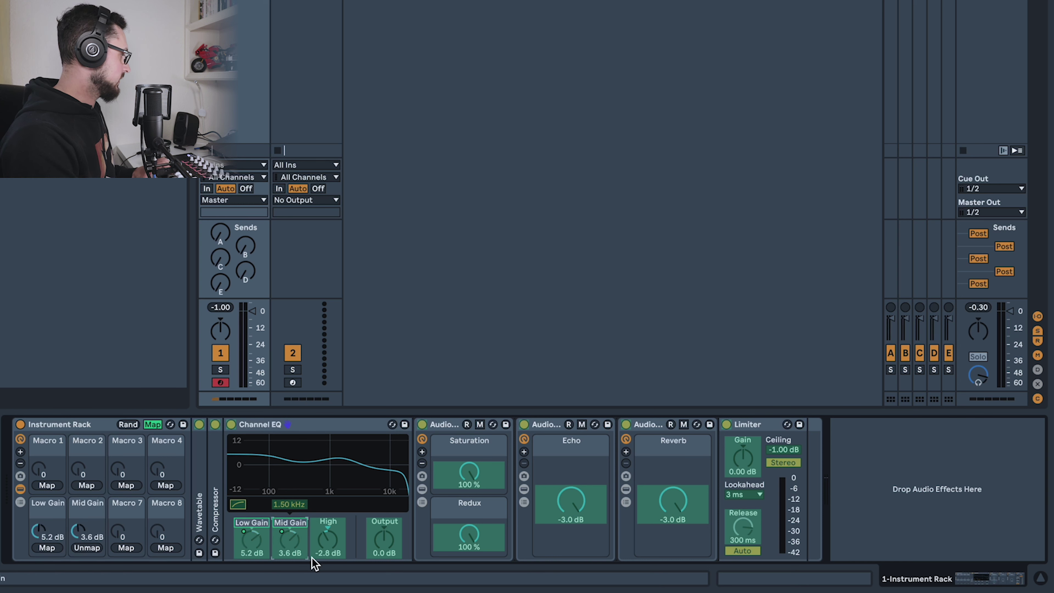
click(326, 549)
click(137, 548)
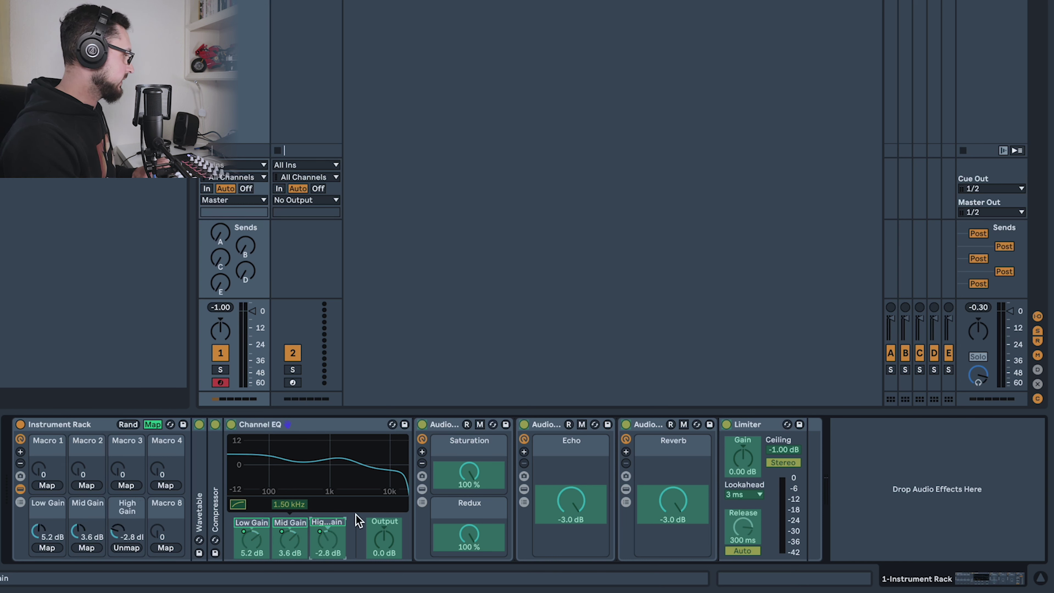
Map Saturation, Redux, Echo and Reverb to Macros 1, 2, 3 and 4.
click(477, 489)
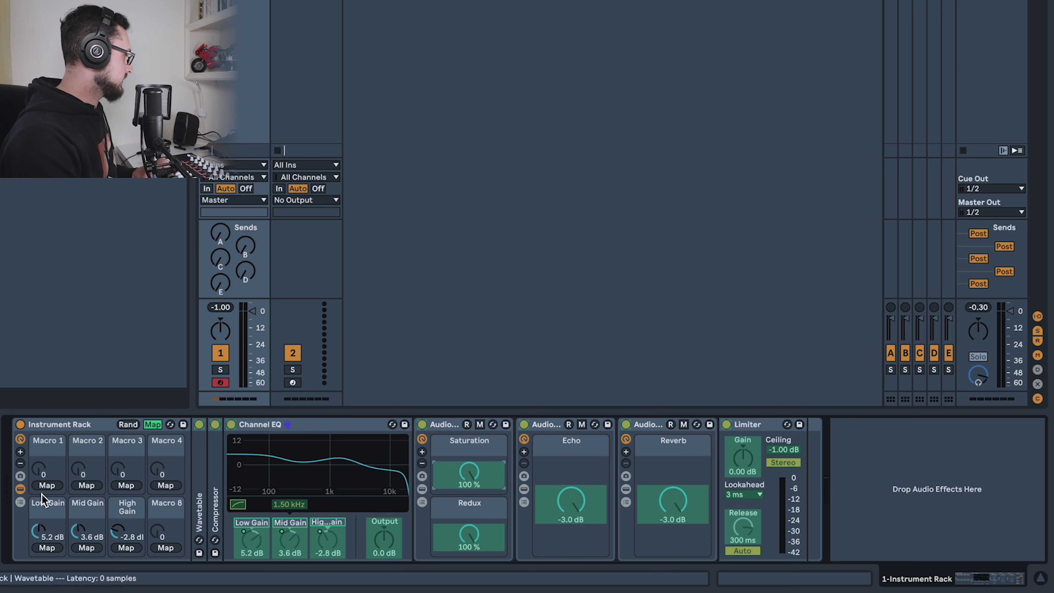
click(42, 489)
click(455, 548)
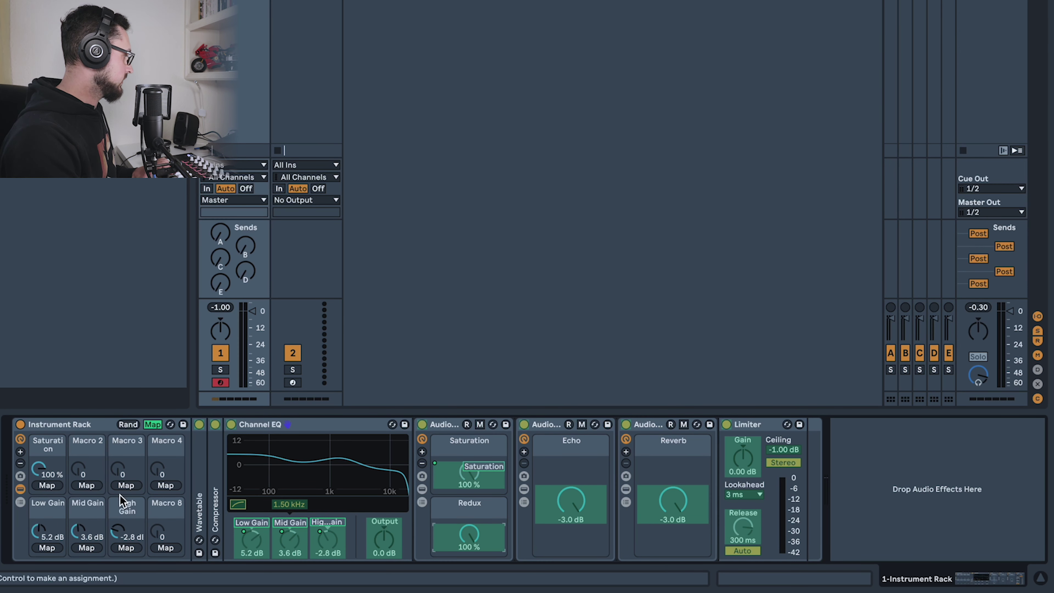
click(94, 484)
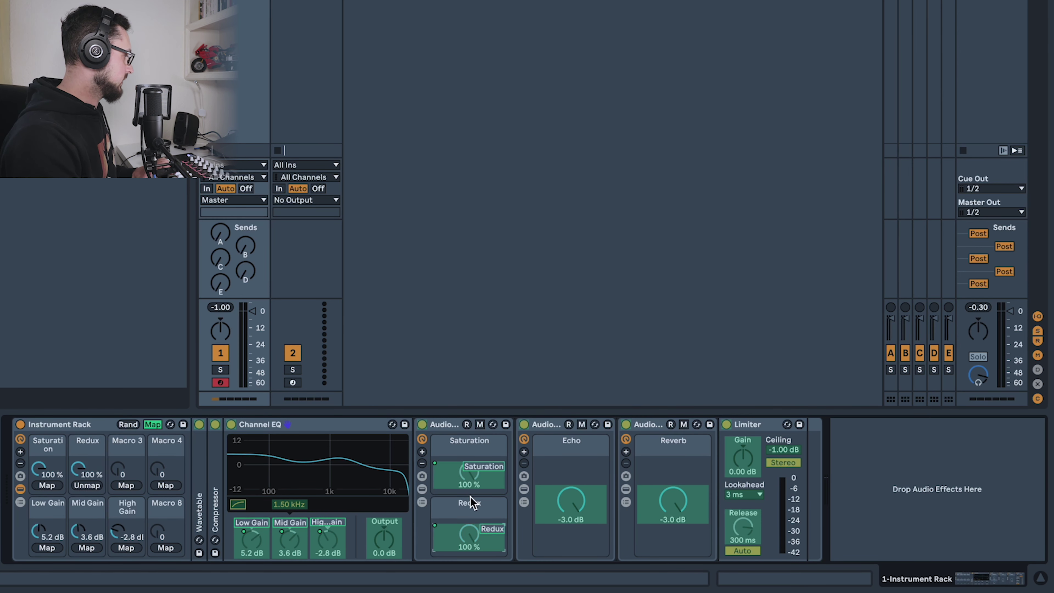
click(575, 515)
click(126, 485)
click(672, 514)
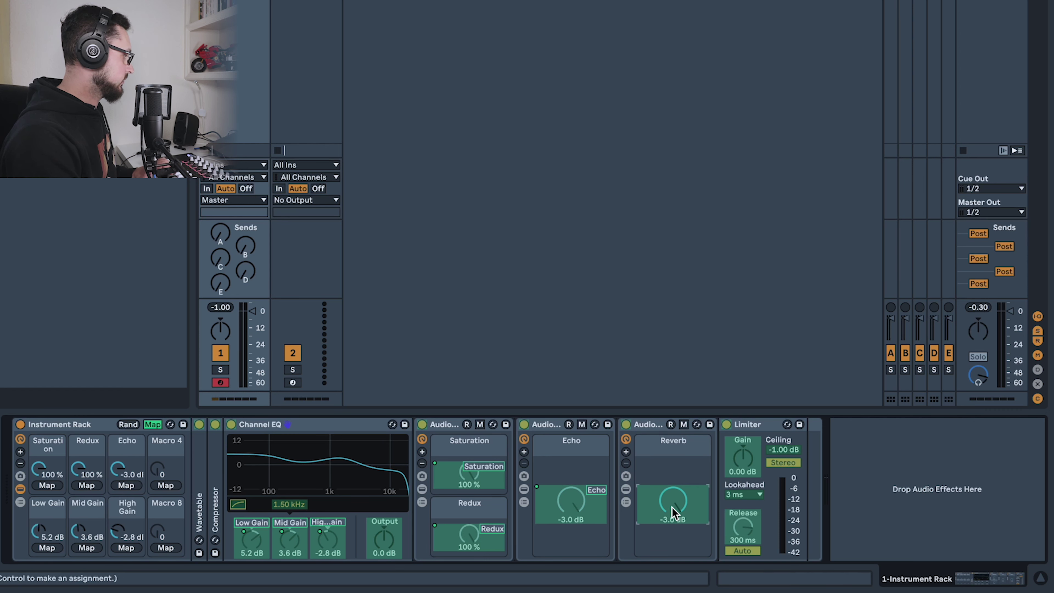
click(169, 486)
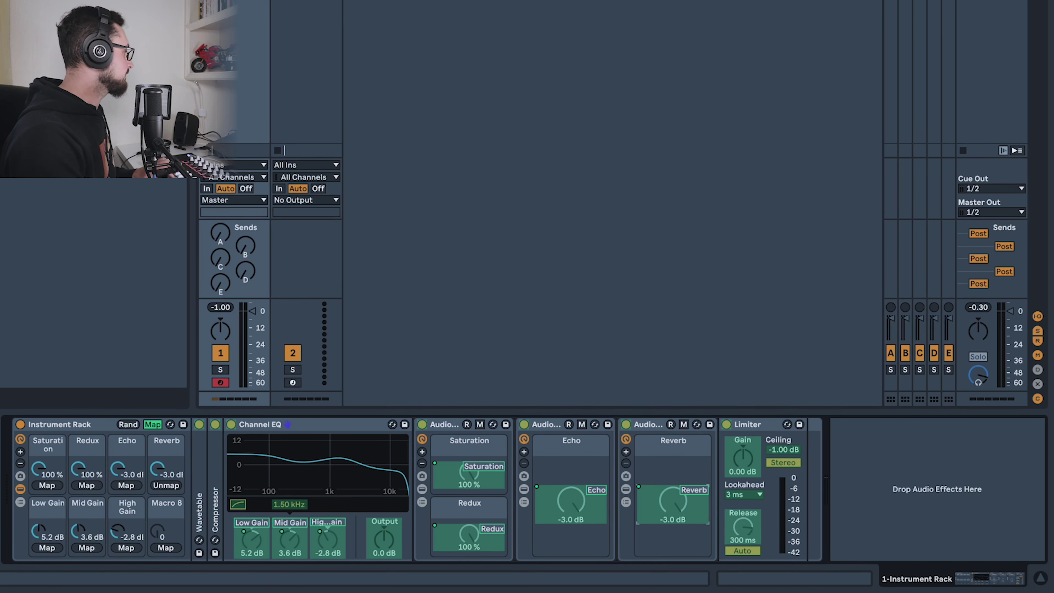
Leave Map mode and fold the Saturation/Redux, Echo and Reverb racks plus the Channel EQ.
click(155, 423)
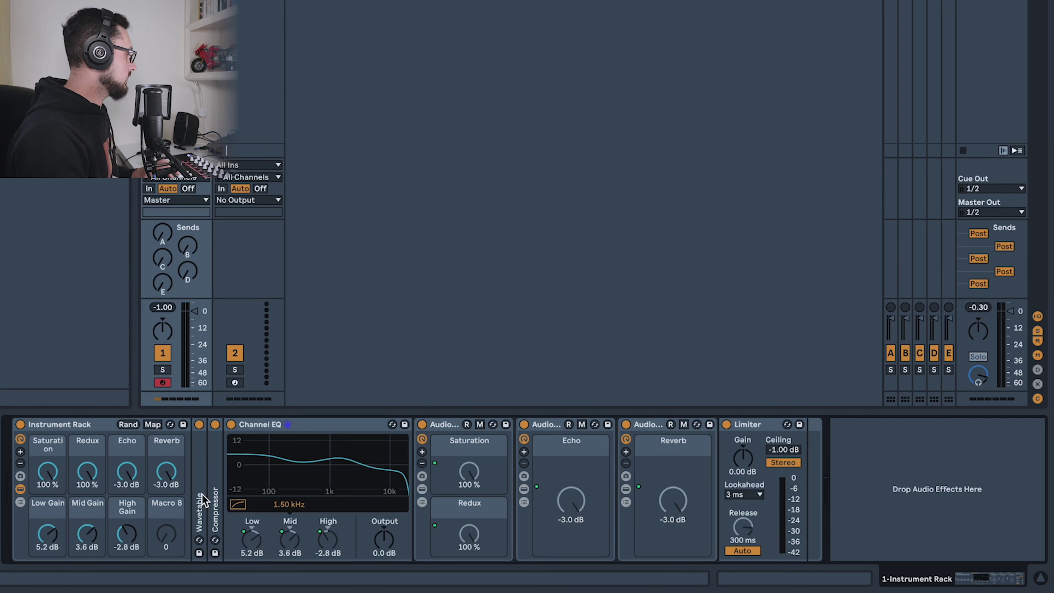
double_click(456, 423)
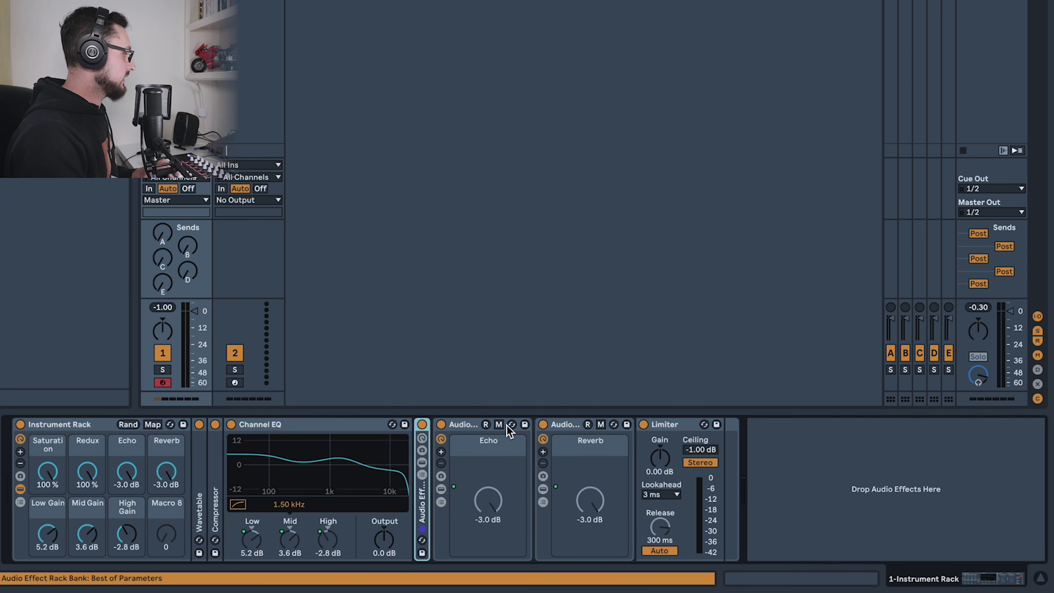
double_click(466, 424)
double_click(488, 425)
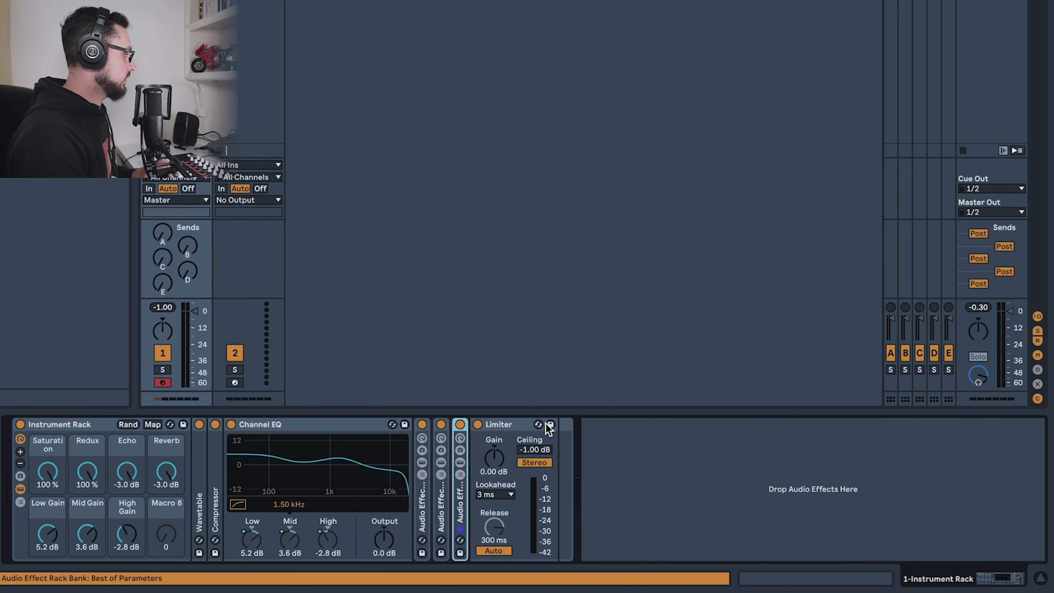
double_click(299, 426)
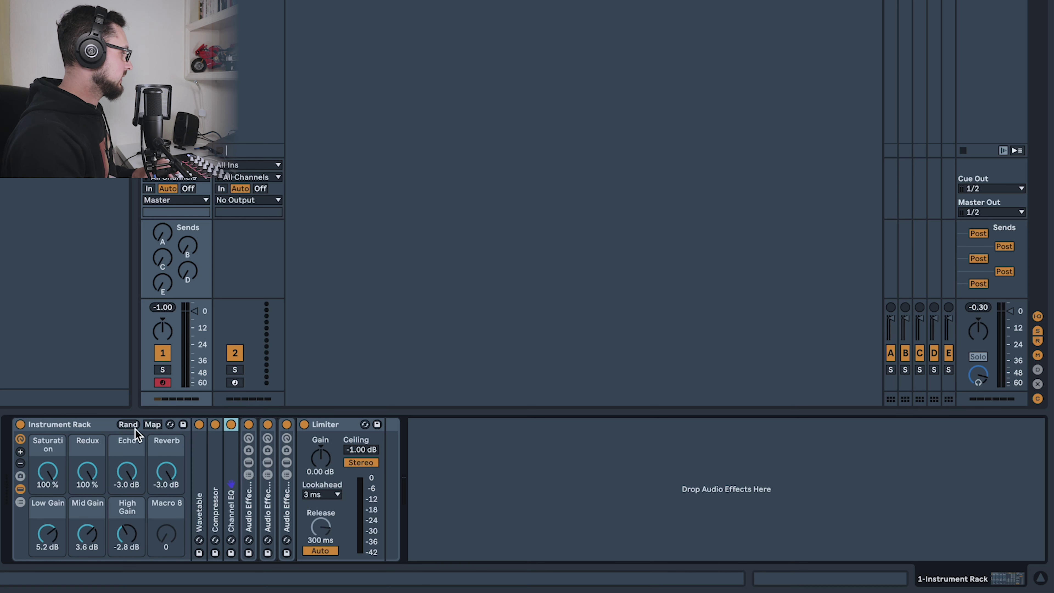
Rename the Instrument Rack to 'Dirty Squelchy drone' and save it as a preset.
click(93, 428)
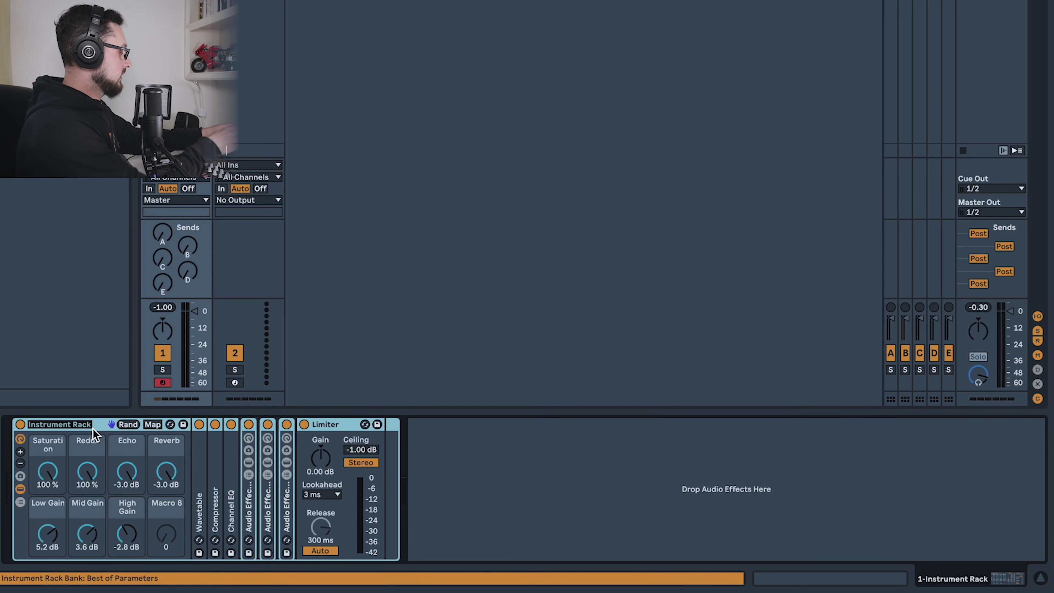
text(Dirty)
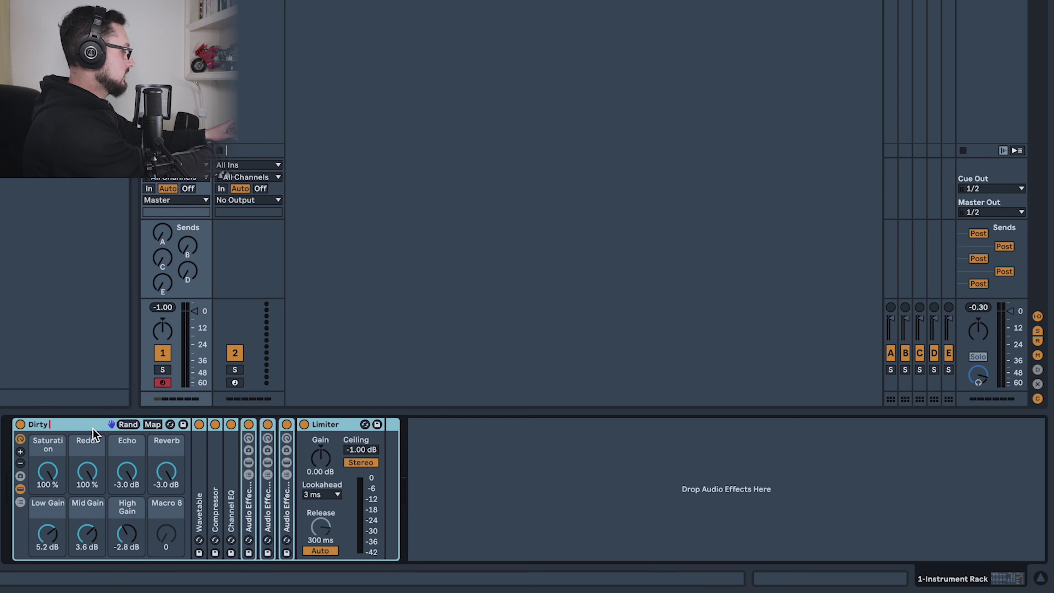
text( Squelchy d)
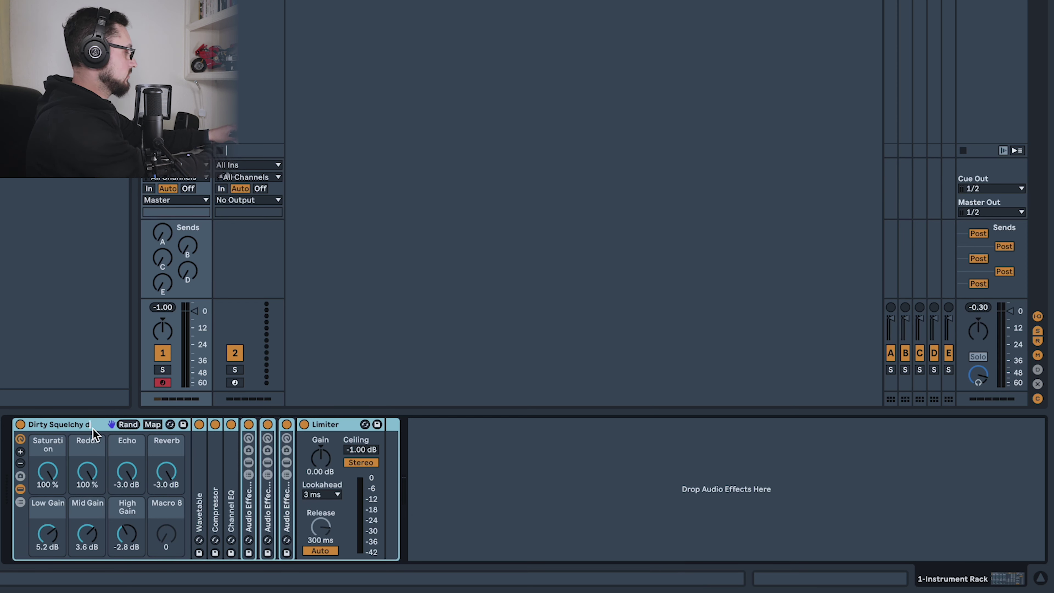
text(rone)
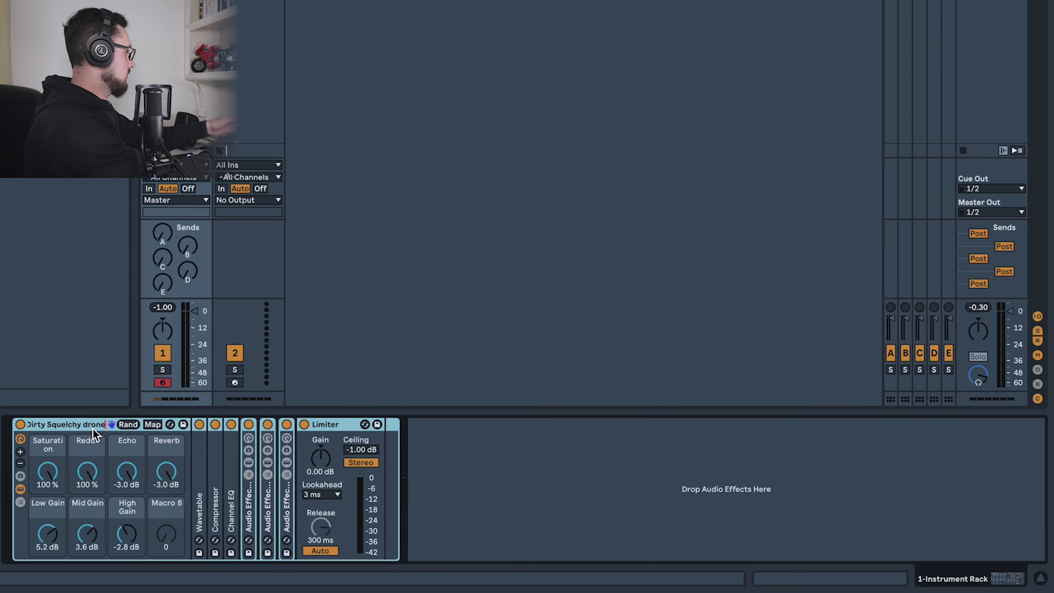
key(Return)
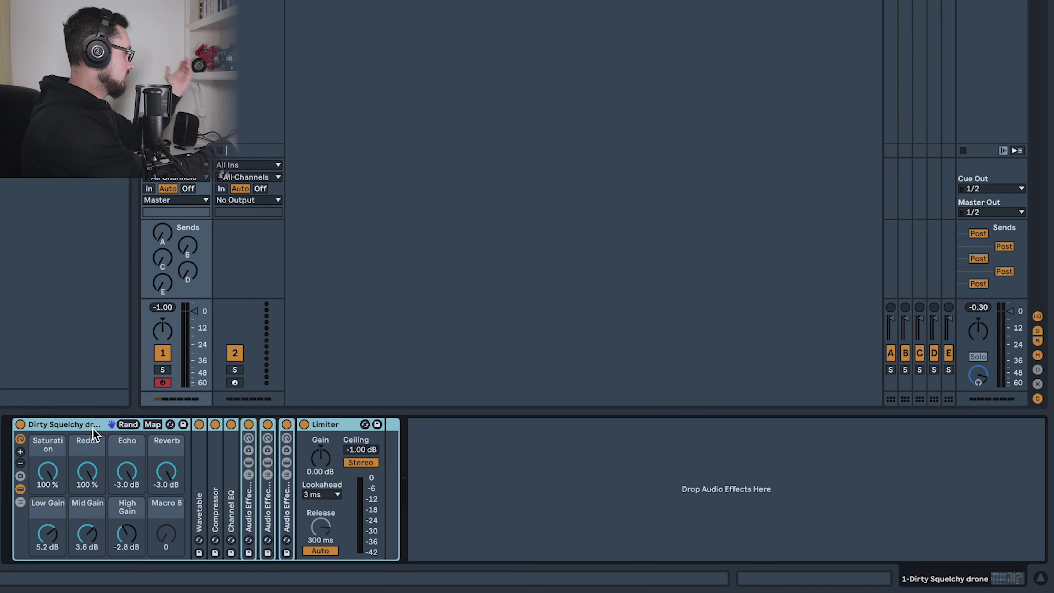
click(183, 423)
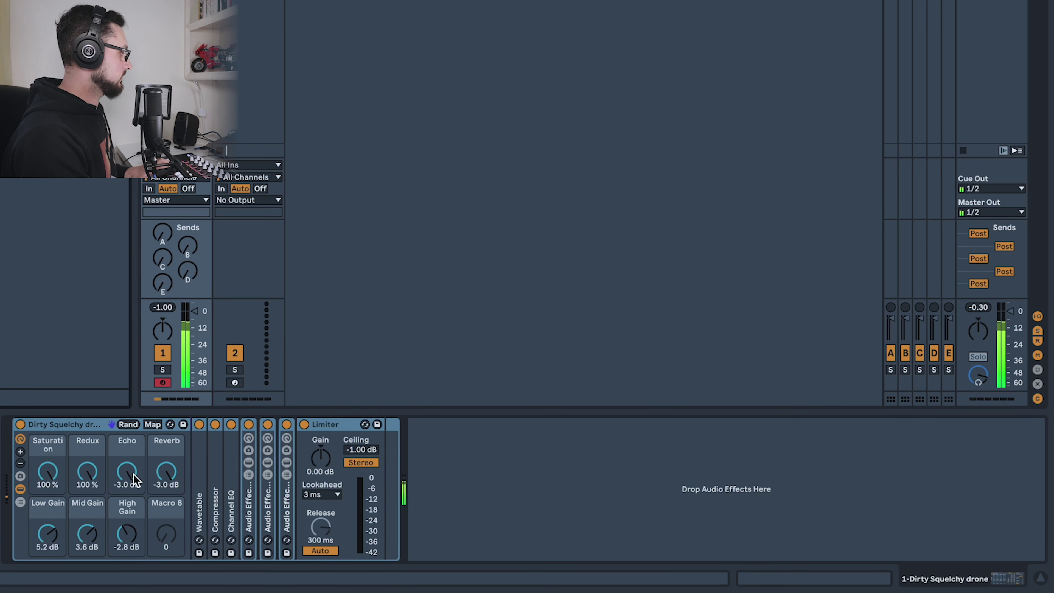
Turn the rack's Saturation macro down to 78.0%.
drag(58, 476, 58, 483)
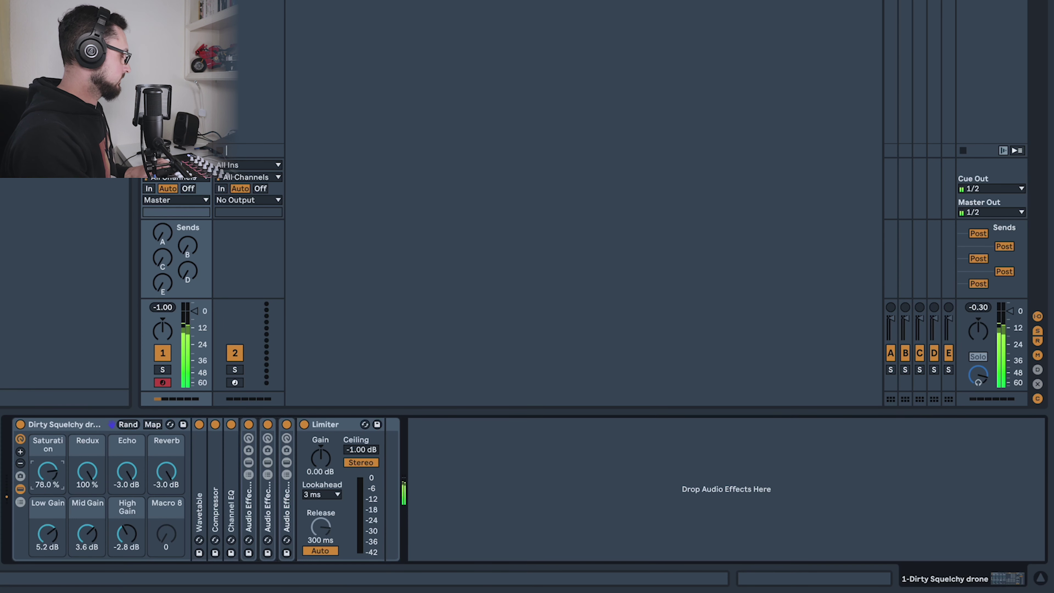